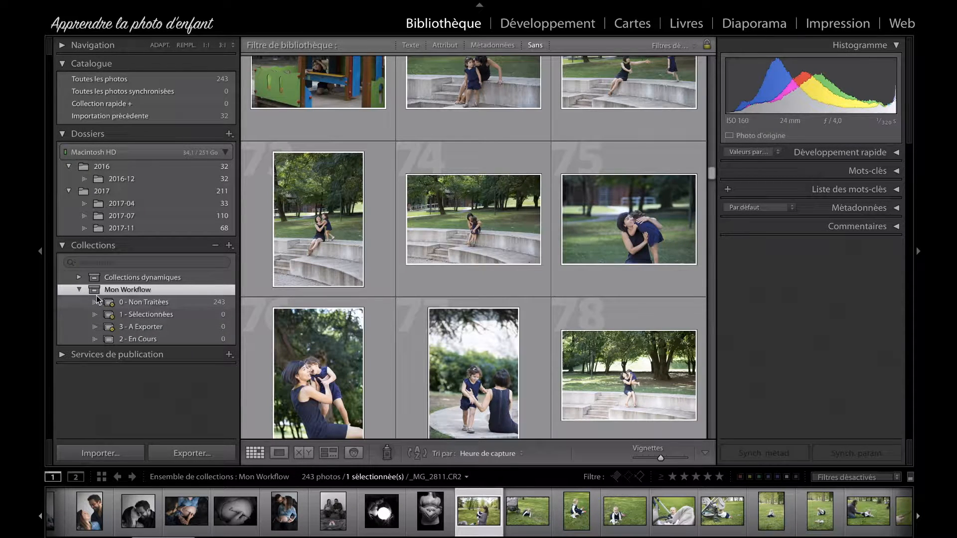
Step: Collapse the Mon Workflow set and create a collection set named 2016 that is not nested in another set
left_click(79, 289)
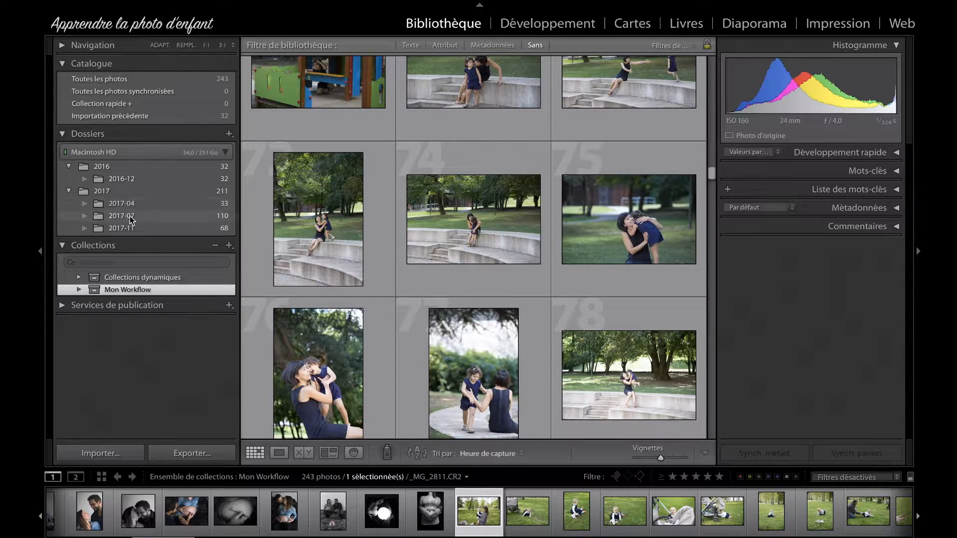
left_click(229, 246)
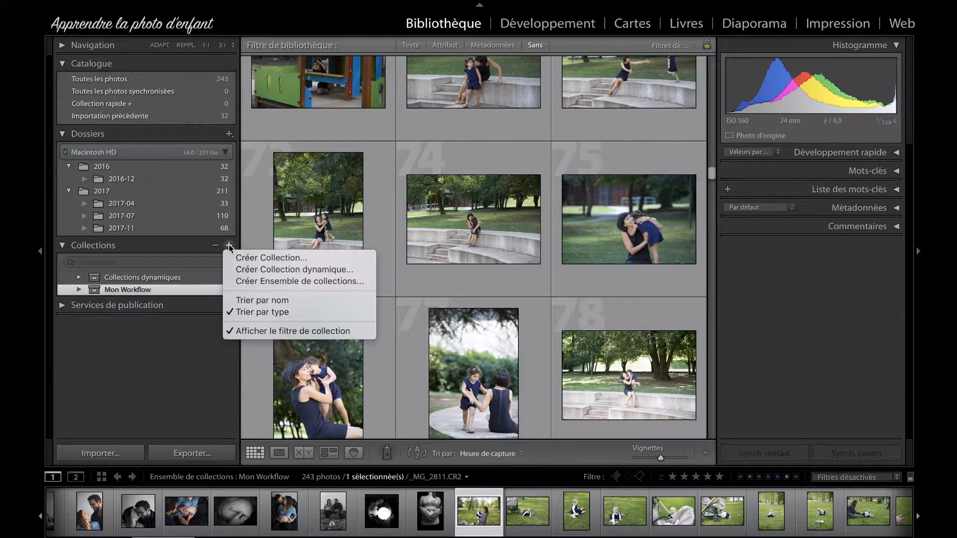
left_click(312, 281)
type("2")
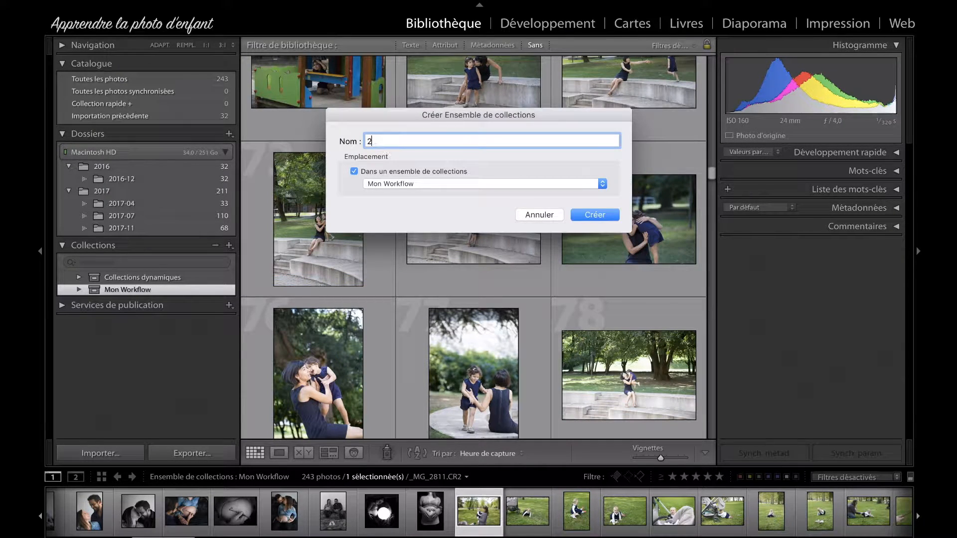
type("016")
left_click(402, 174)
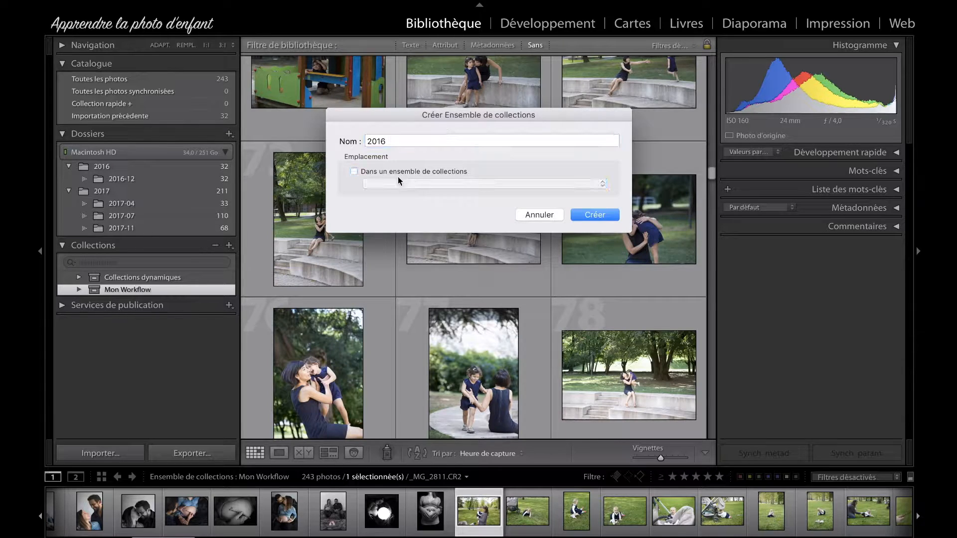
left_click(595, 215)
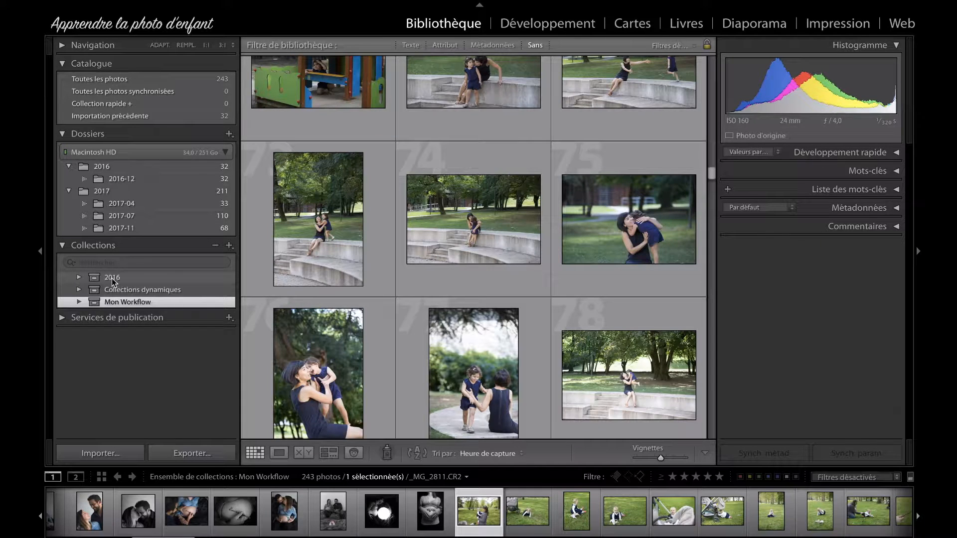
Step: Rename the new top-level 2016 collection set to Date
right_click(112, 282)
left_click(172, 327)
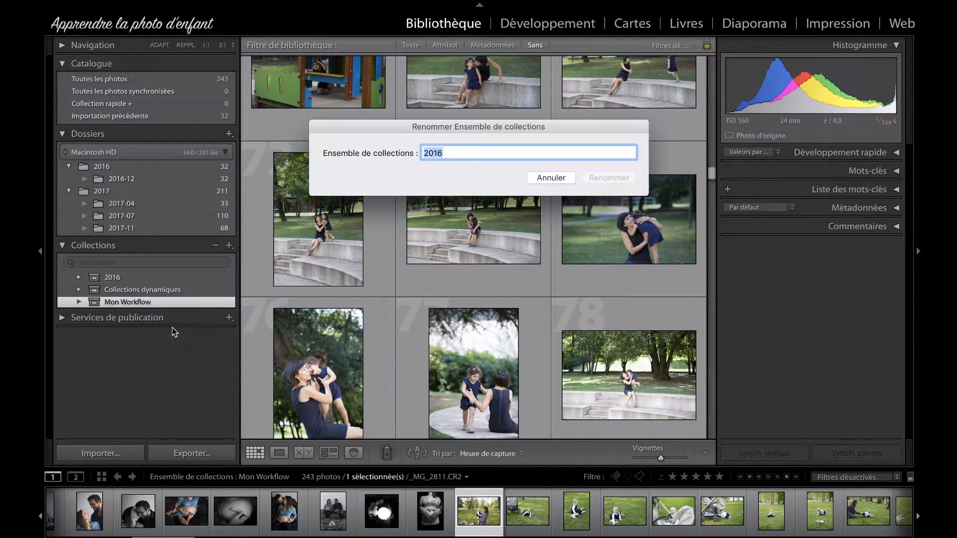
type("Date")
key("Return")
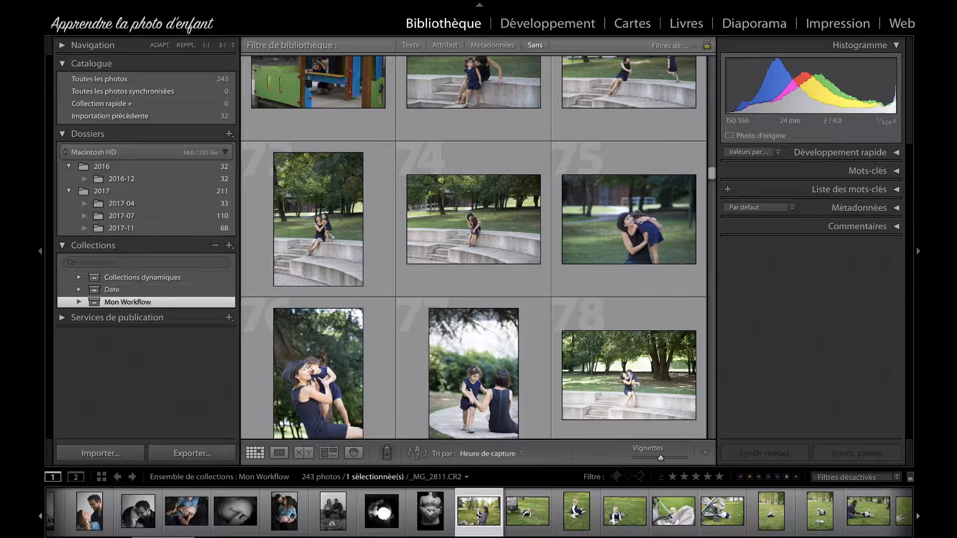
Step: Create a collection set named 2016 inside the Date set and expand Date
right_click(116, 290)
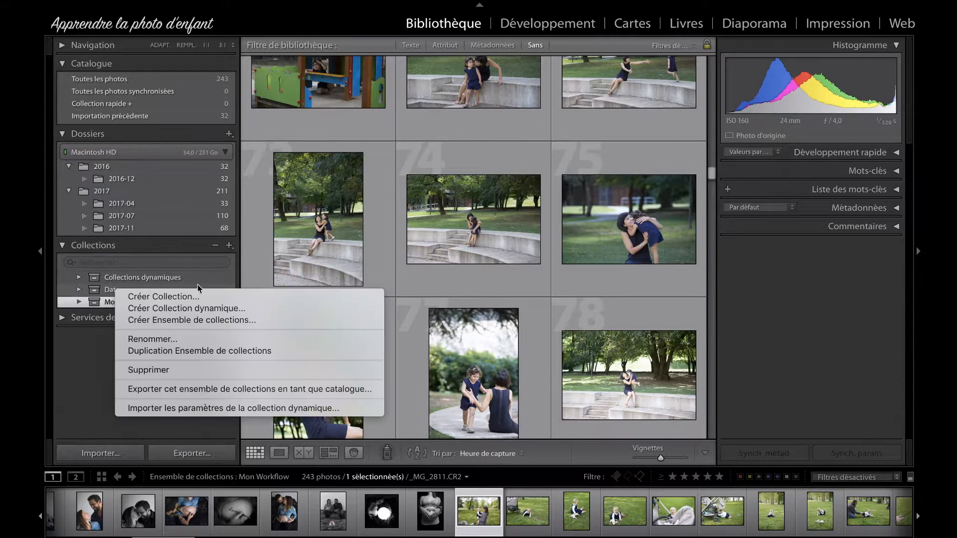
left_click(203, 319)
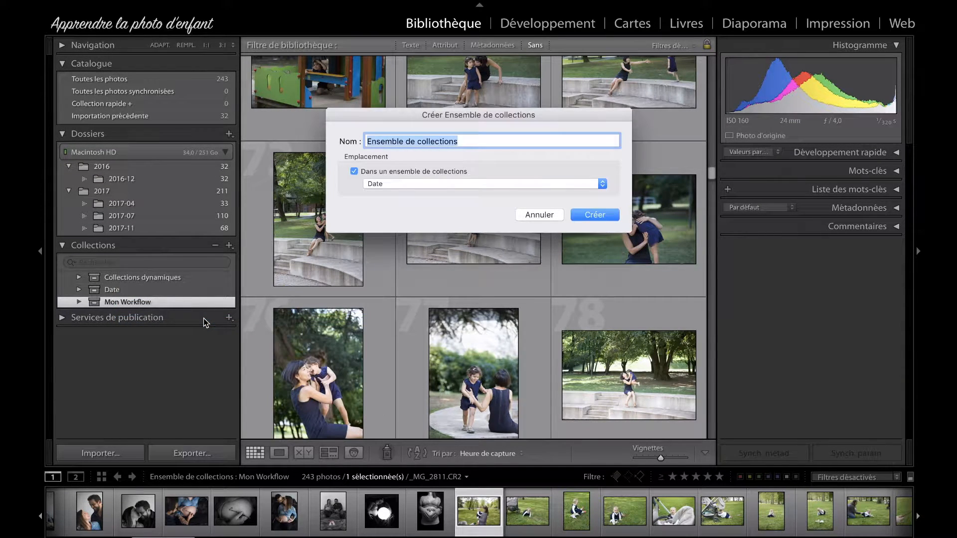
type("2016")
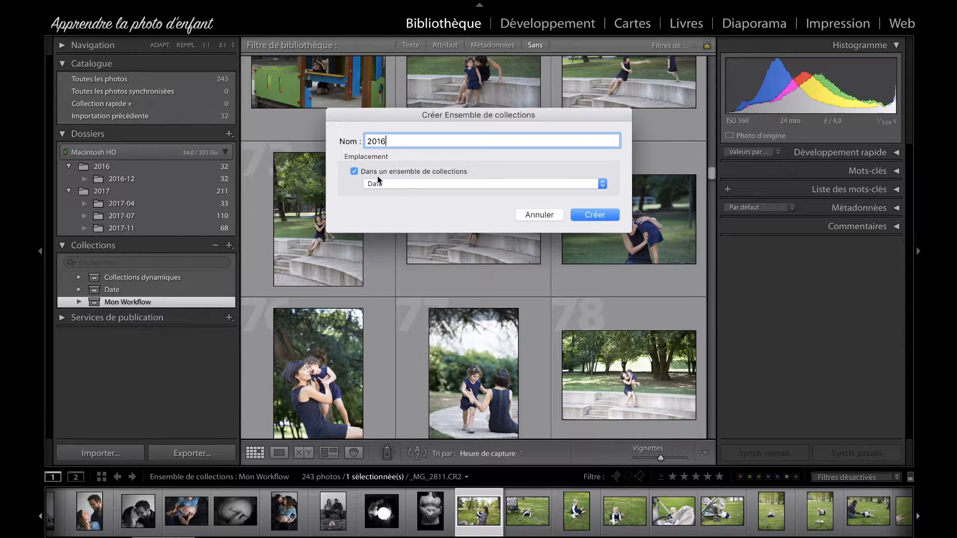
left_click(601, 216)
left_click(80, 290)
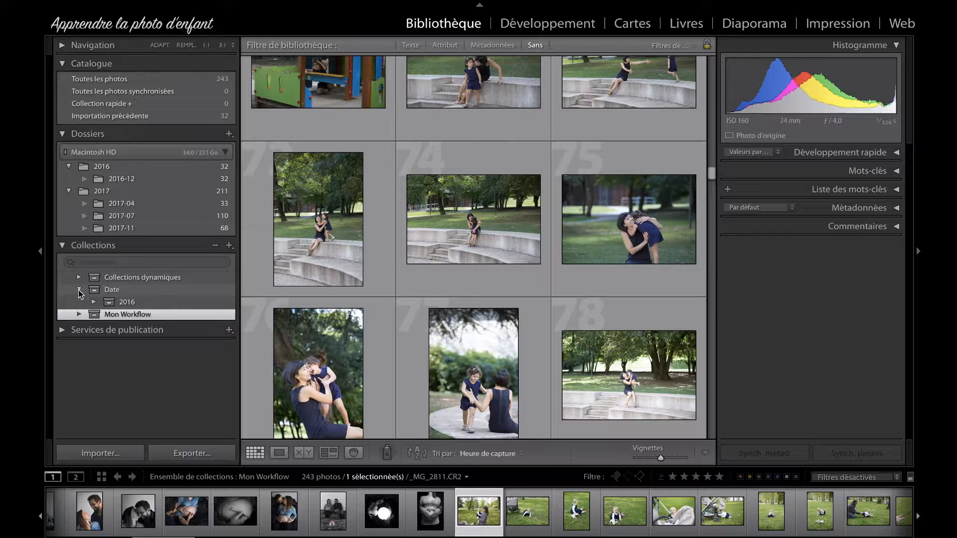
Step: Start a smart collection named 2016-01 inside the 2016 set, using Date de capture as its rule criterion
right_click(134, 303)
left_click(246, 321)
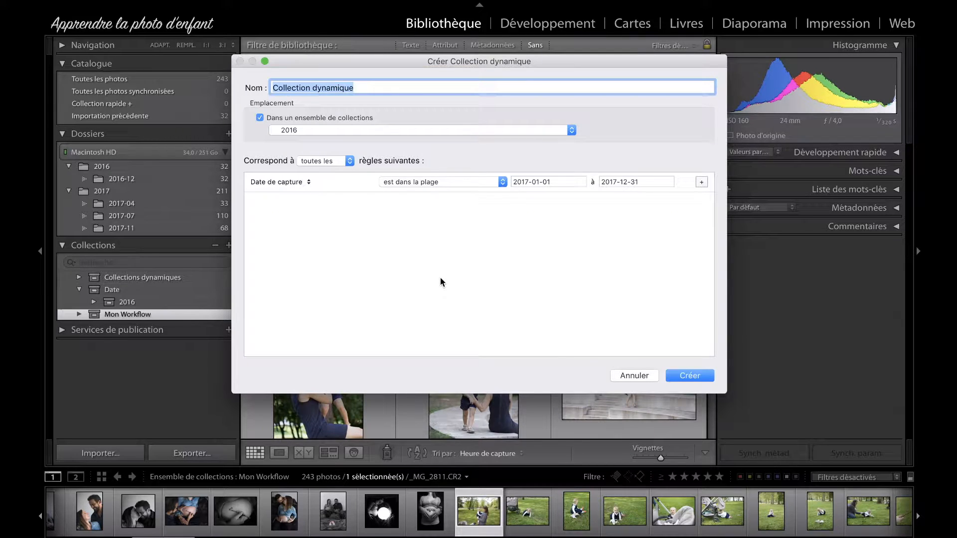
type("2016")
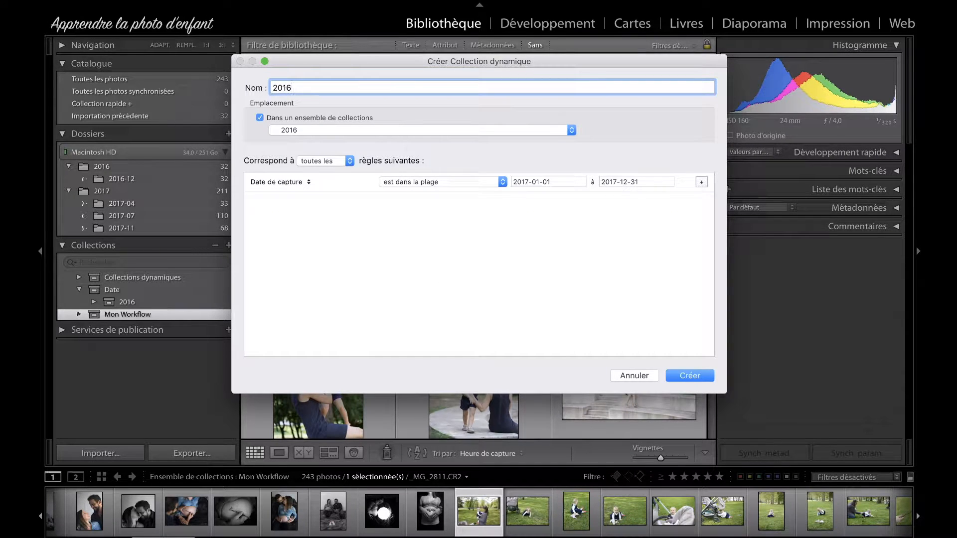
type("-01")
left_click(309, 180)
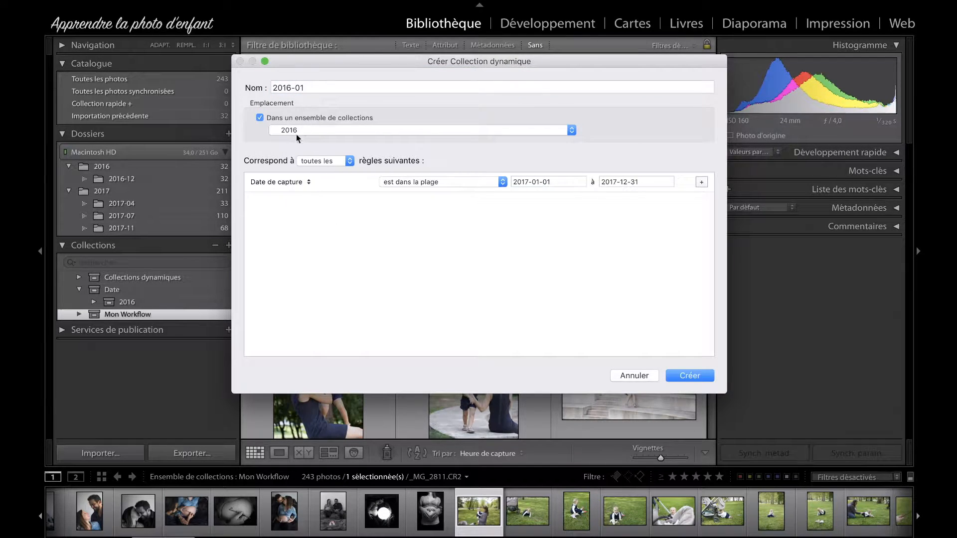
left_click(279, 181)
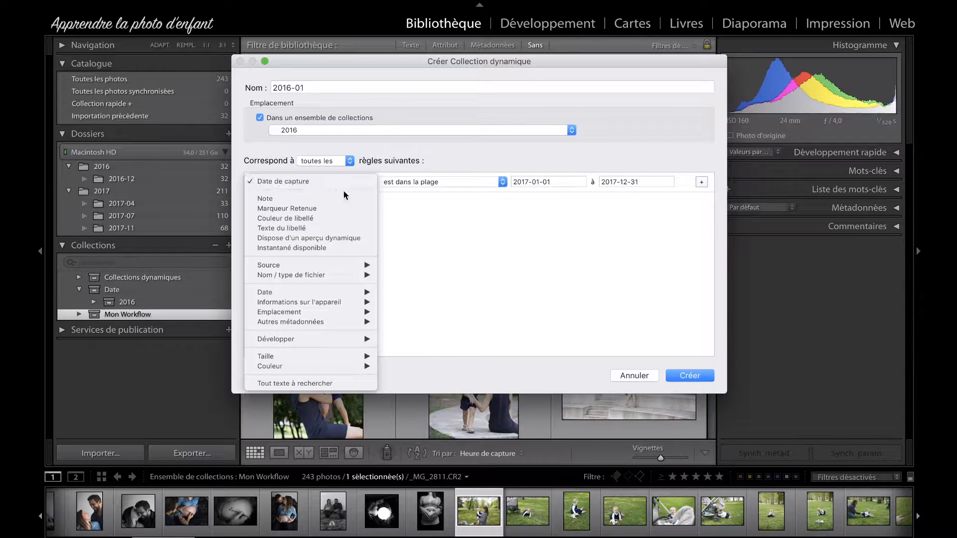
left_click(438, 227)
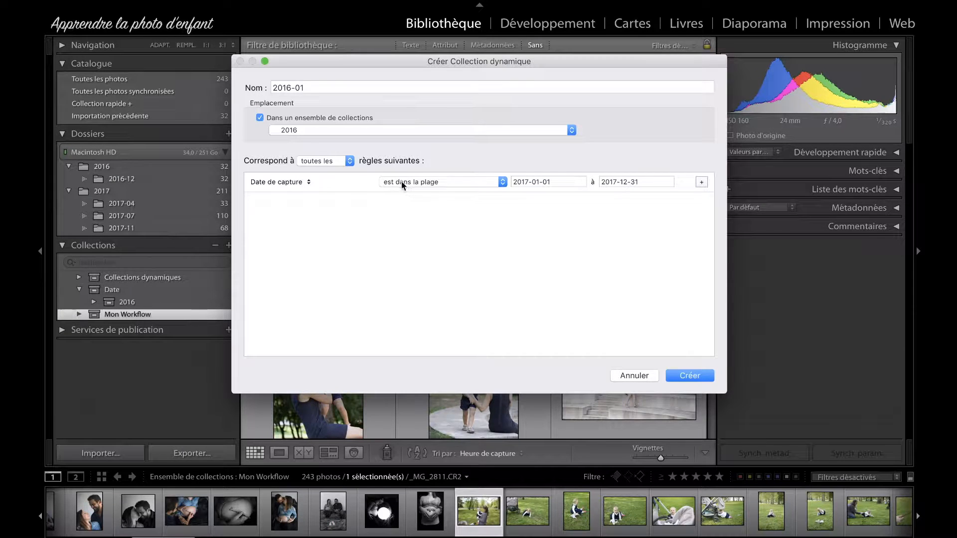
Step: Set the start of the capture date range to 2016-01-01
left_click(538, 188)
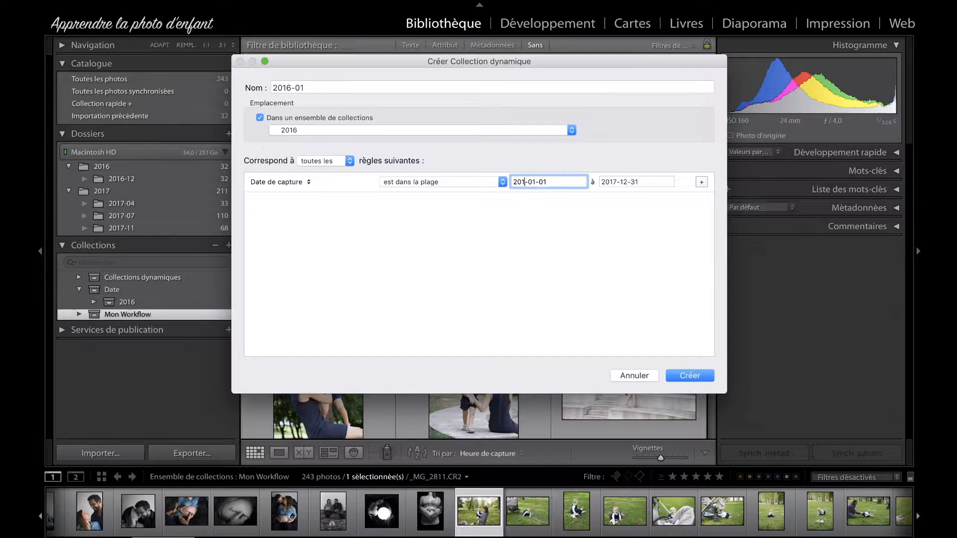
key("BackSpace")
type("6")
left_click(560, 184)
Step: Set the end of the capture date range to 2016-01-31 and create the smart collection
left_click(610, 178)
left_click(618, 181)
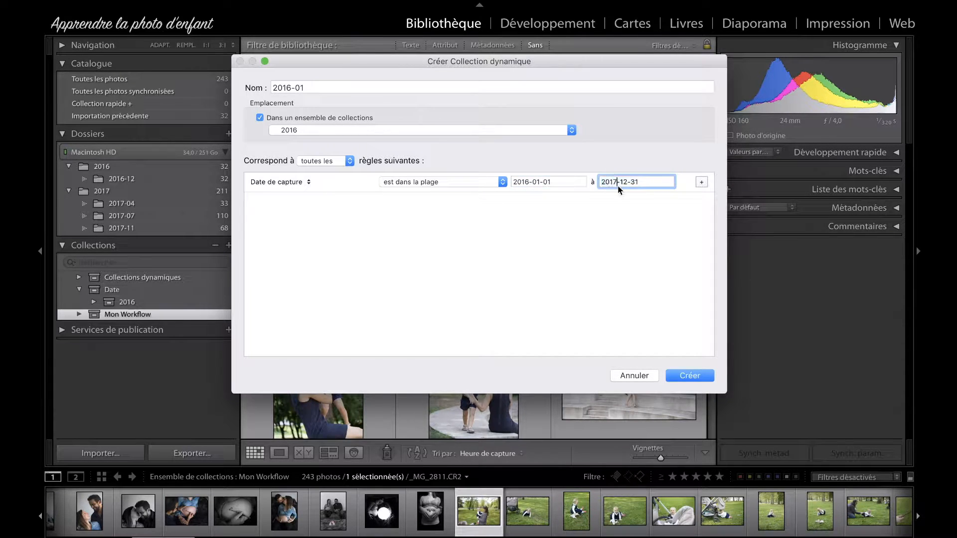
key("BackSpace")
type("6")
left_click(650, 181)
key("Left")
key("Left")
key("BackSpace")
key("BackSpace")
key("BackSpace")
type("01-")
left_click(641, 214)
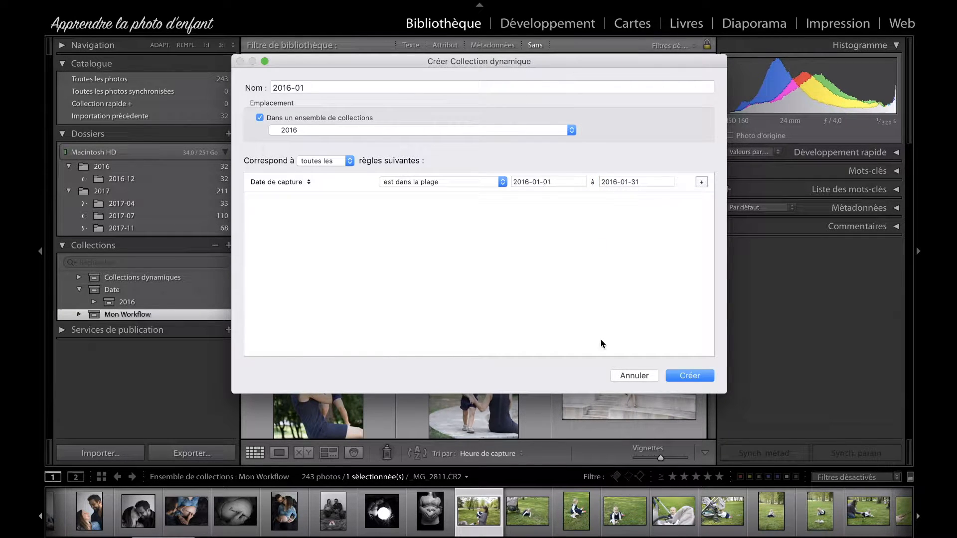
left_click(689, 375)
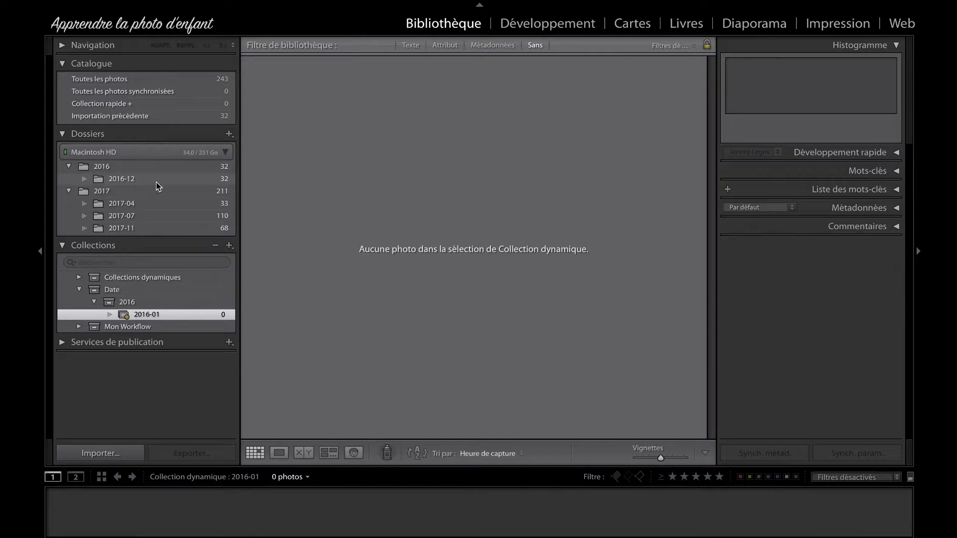
Step: Check the 2016-12 folder, then add smart collections 2016-02 to 2016-10 to the 2016 set, each limited to its month's capture dates
left_click(135, 179)
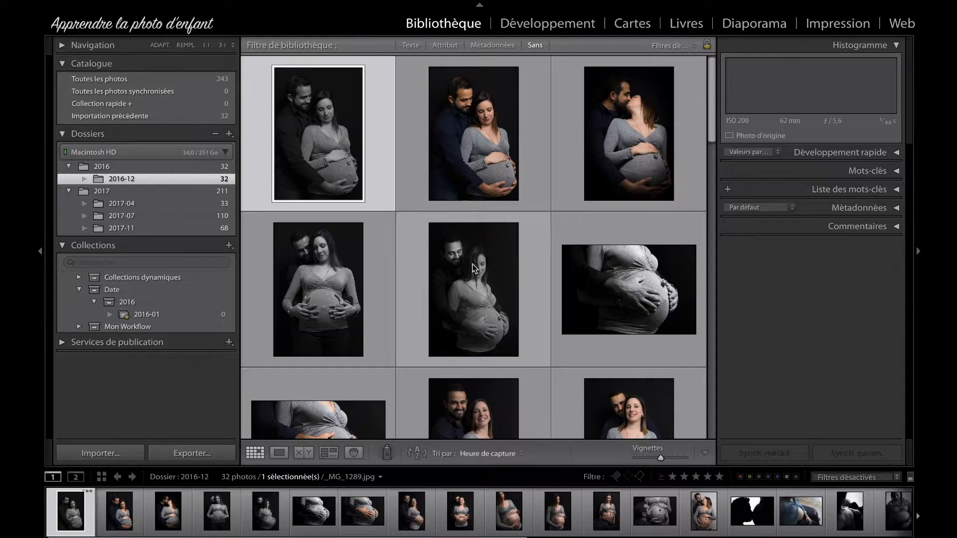
left_click(158, 313)
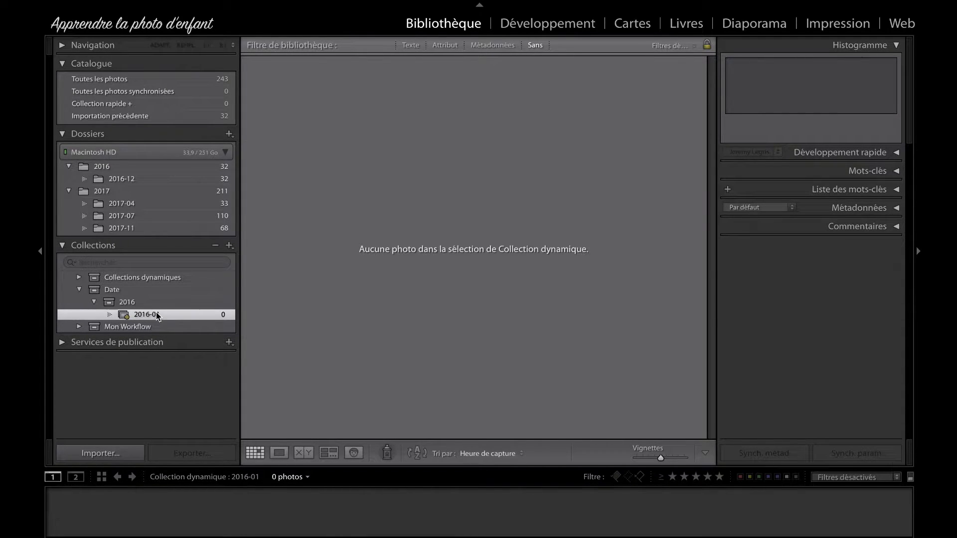
right_click(144, 301)
left_click(235, 317)
right_click(144, 301)
left_click(235, 317)
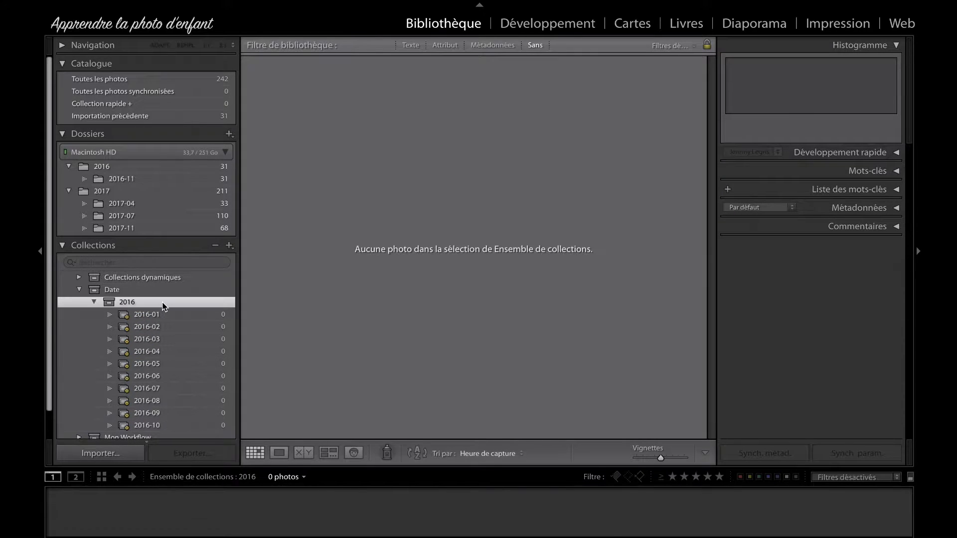
Step: Create a smart collection named 2016-11 in the 2016 set for capture dates from 2016-11-01 to 2016-11-30
right_click(160, 302)
left_click(252, 320)
type("2016-11")
left_click(552, 182)
key("Left")
key("Left")
key("Left")
key("BackSpace")
type("1")
key("Tab")
type("2016-11-30")
key("Tab")
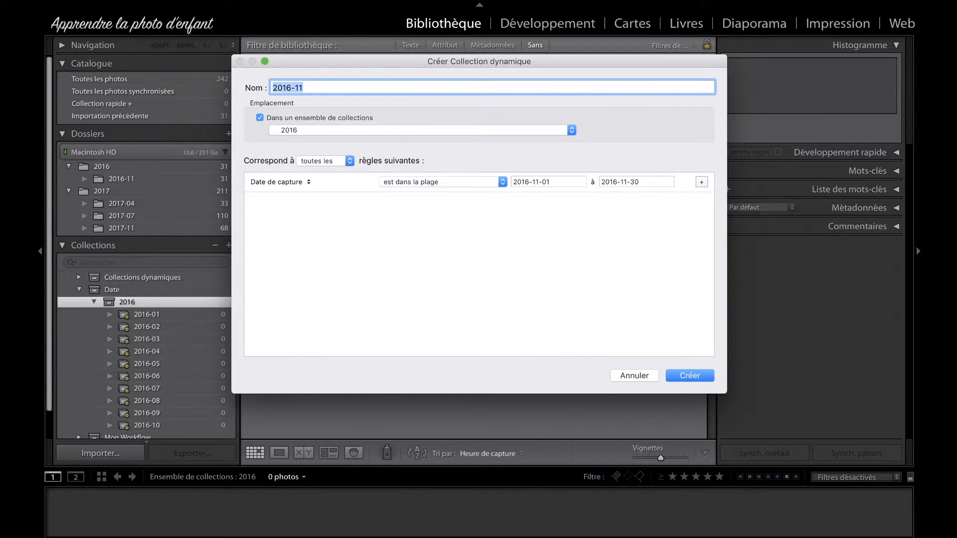
key("Return")
Step: Create a smart collection named 2016-12 in the 2016 set for capture dates from 2016-12-01 to 2016-12-31
right_click(159, 296)
left_click(260, 318)
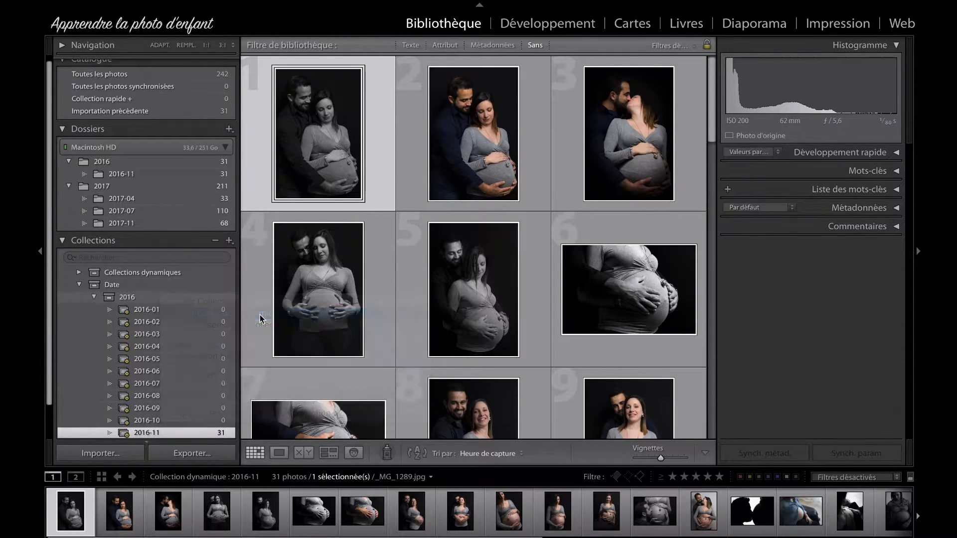
type("2016-12")
left_click(552, 181)
key("Left")
key("Left")
key("Left")
key("BackSpace")
type("2")
key("Tab")
type("2016-12-31")
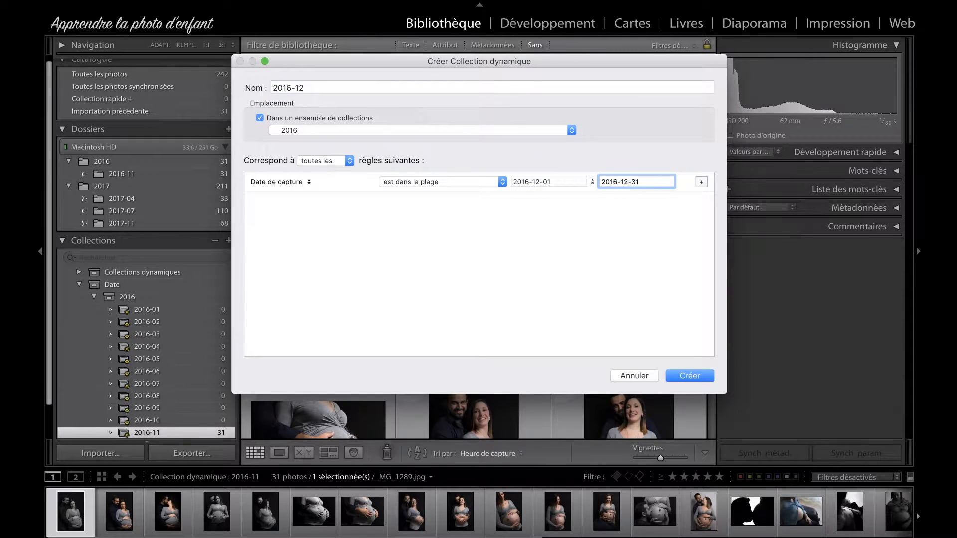
key("Return")
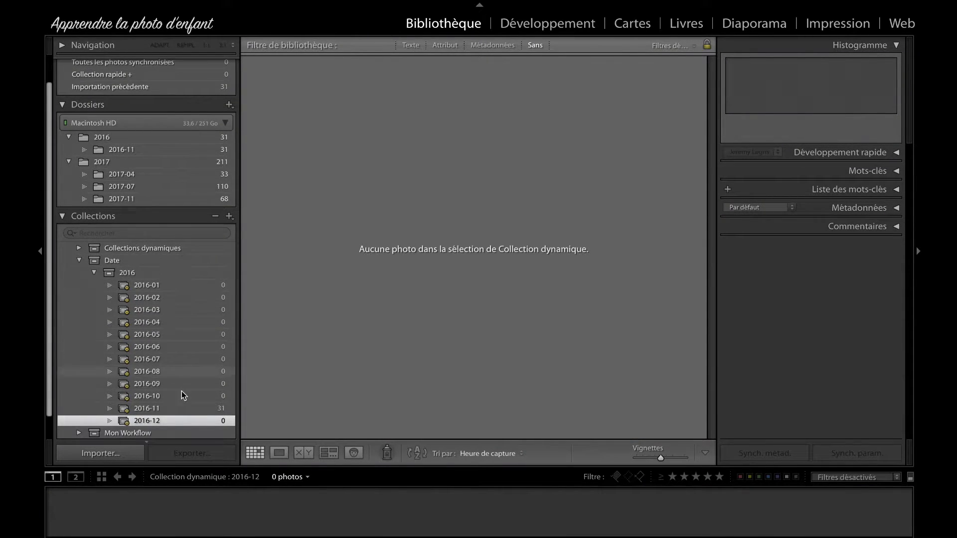
Step: Compare the photos in the 2016-11 smart collection with those in the 2016-11 folder
left_click(159, 409)
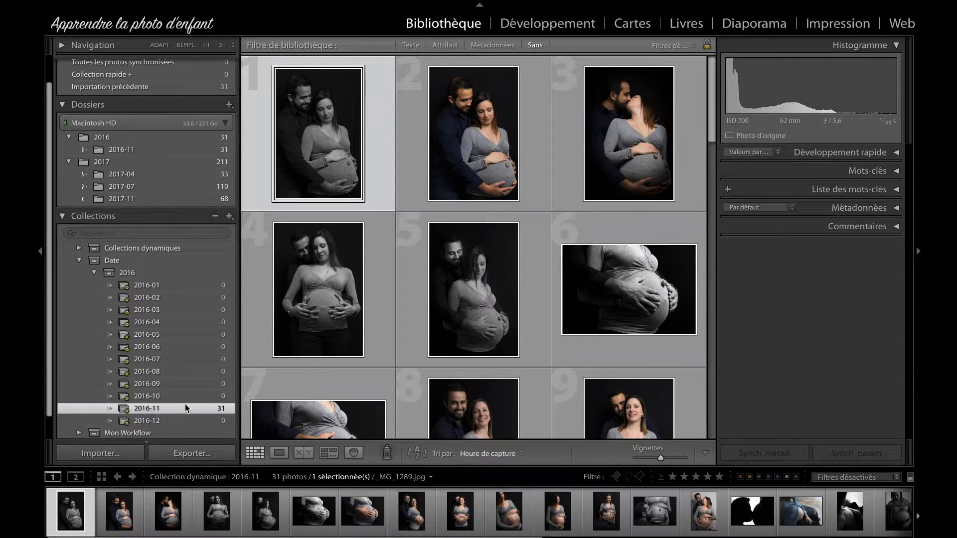
left_click(131, 149)
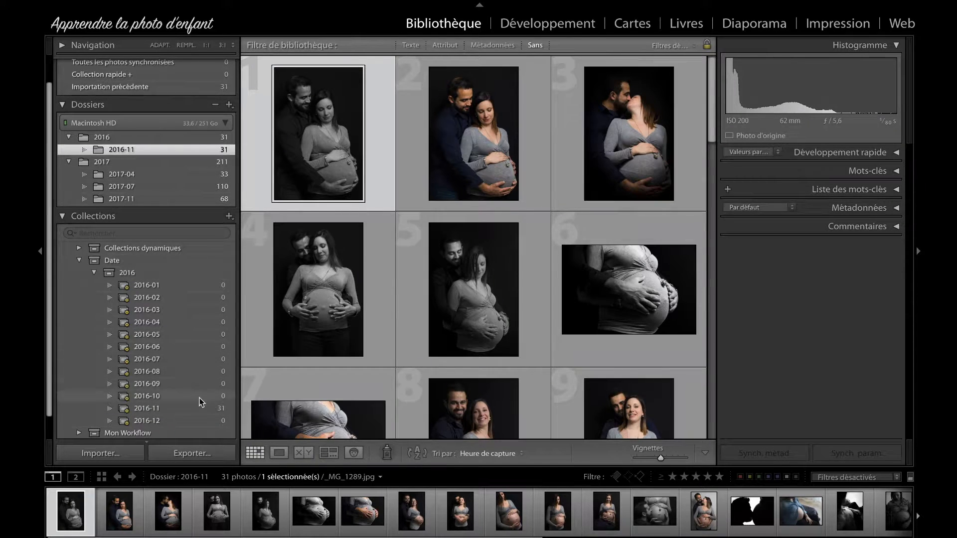
left_click(157, 408)
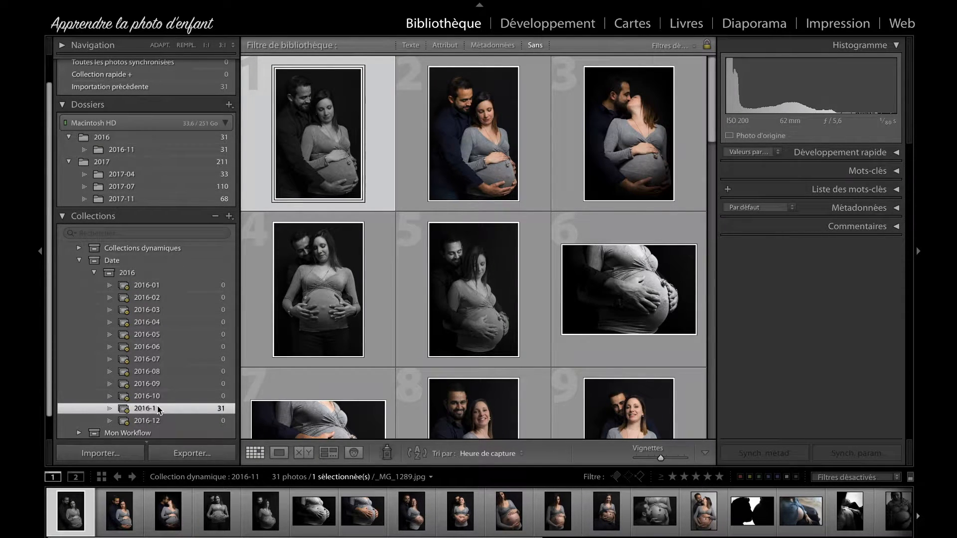
Step: Try to set the end of the 2016-11 smart collection's capture date range to 2016-11-31, and cancel the edit
right_click(155, 407)
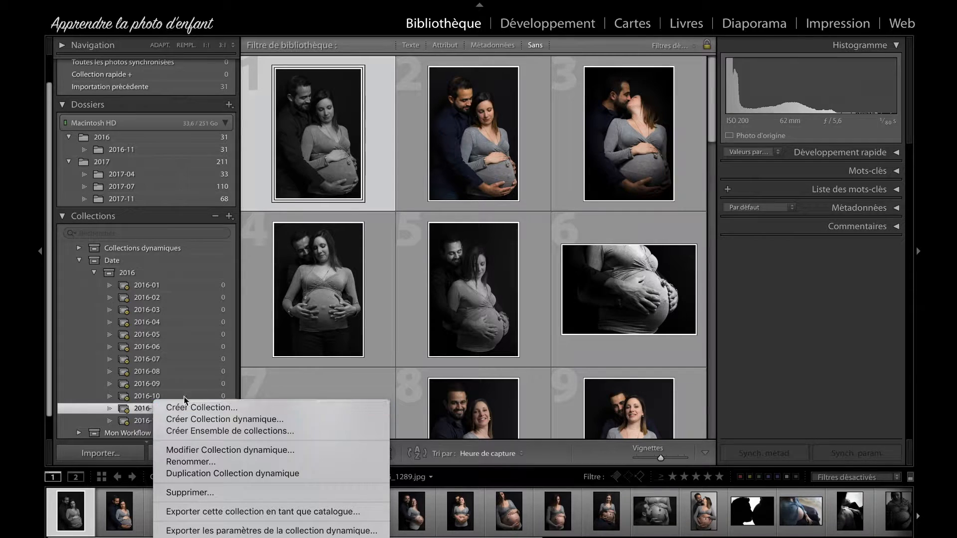
left_click(254, 449)
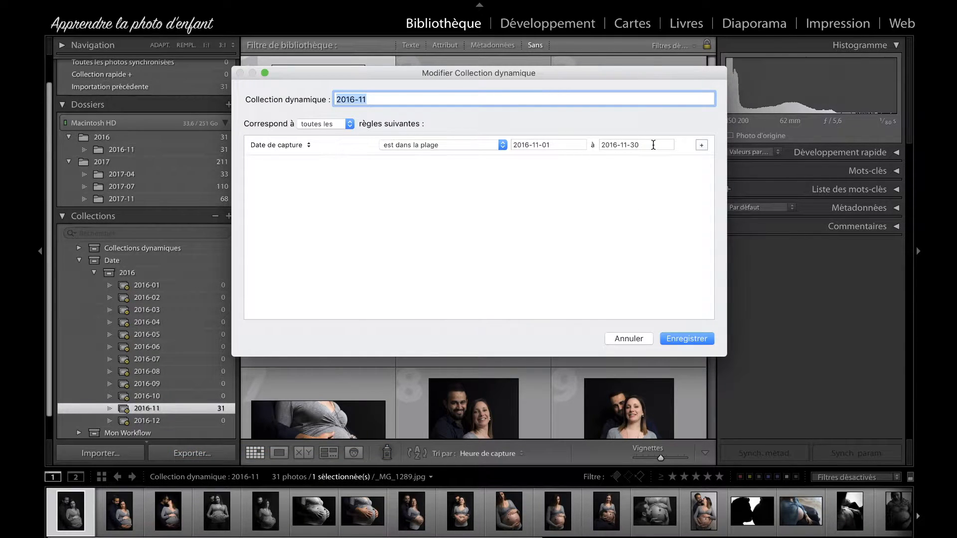
left_click(639, 145)
left_click(652, 143)
key("BackSpace")
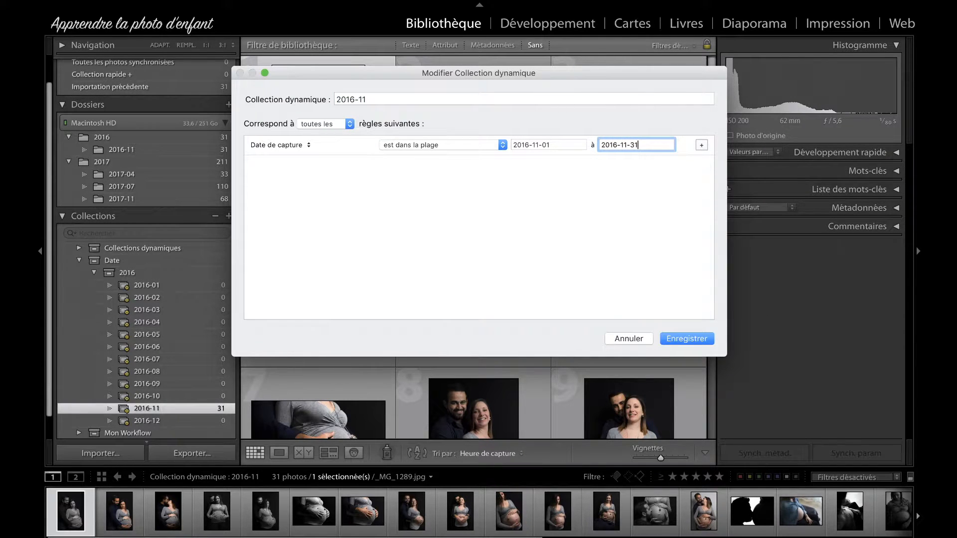
key("Tab")
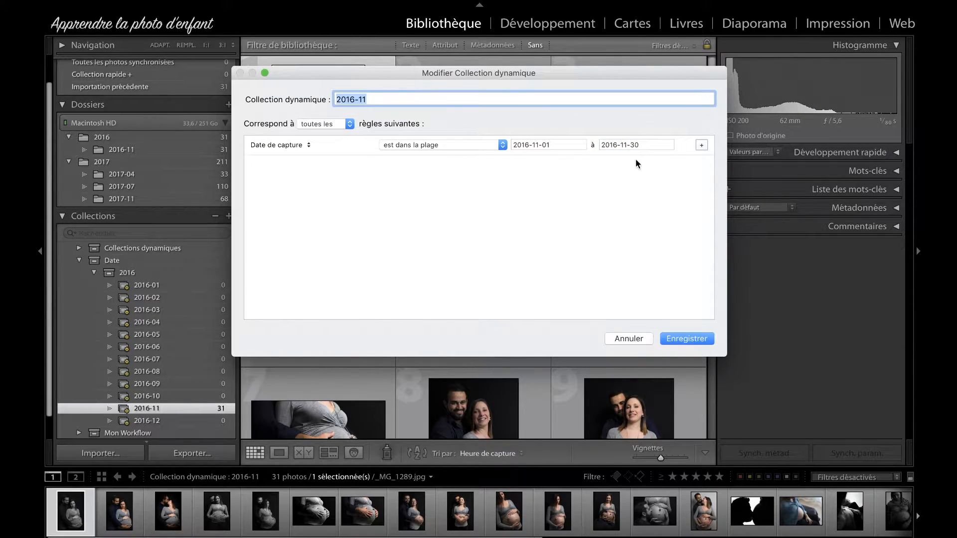
left_click(645, 144)
left_click(651, 180)
left_click(647, 145)
left_click(649, 145)
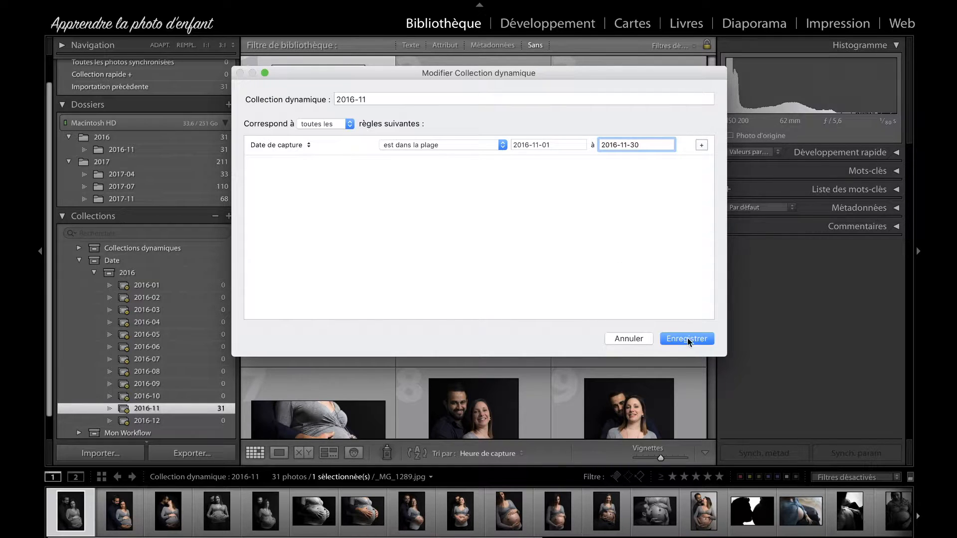
left_click(628, 339)
Step: Create a collection set named 2017 inside the Date set
scroll(184, 288, "down", 2)
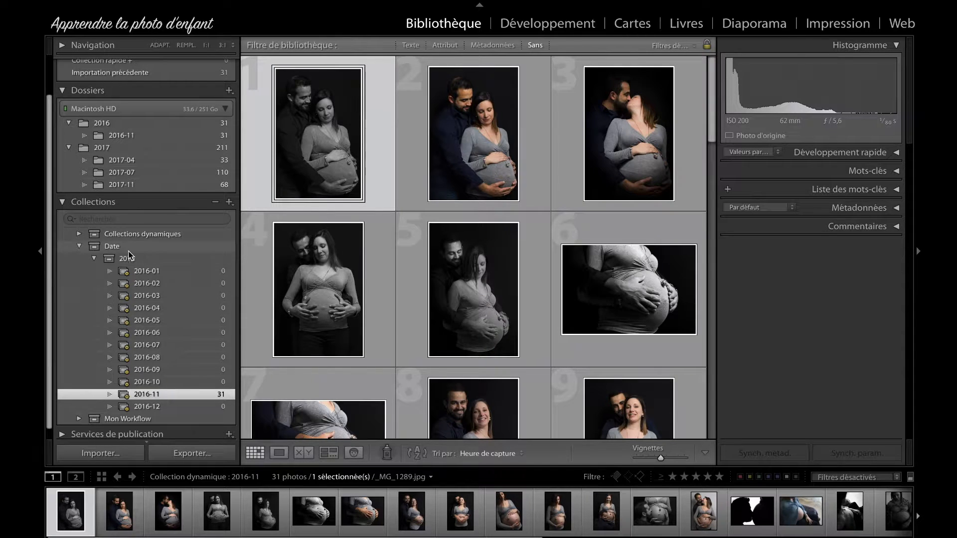
scroll(125, 249, "up", 1)
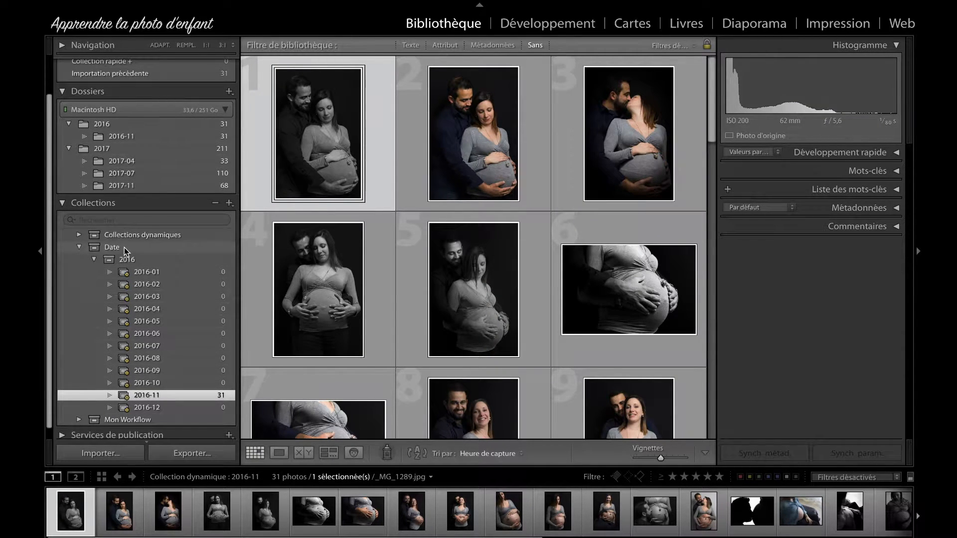
right_click(124, 247)
left_click(199, 278)
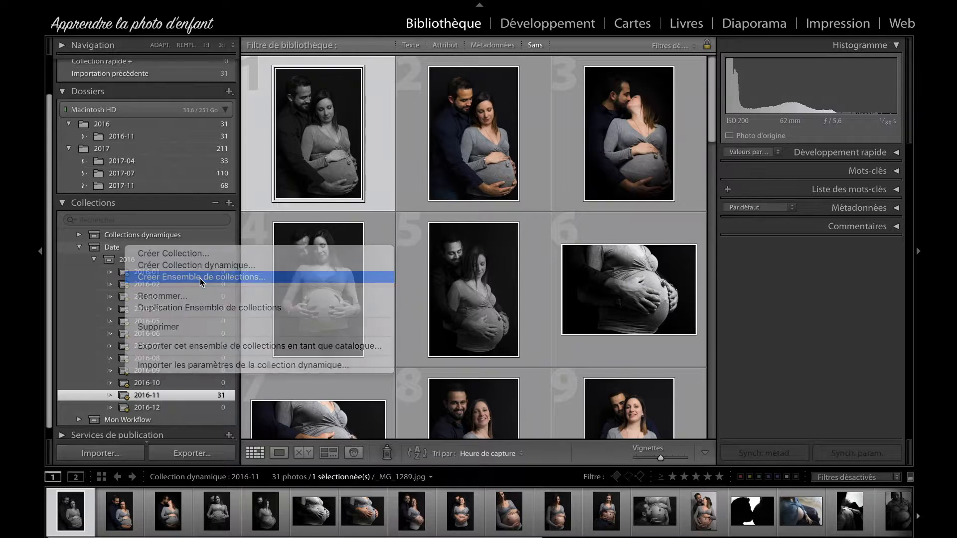
type("2017")
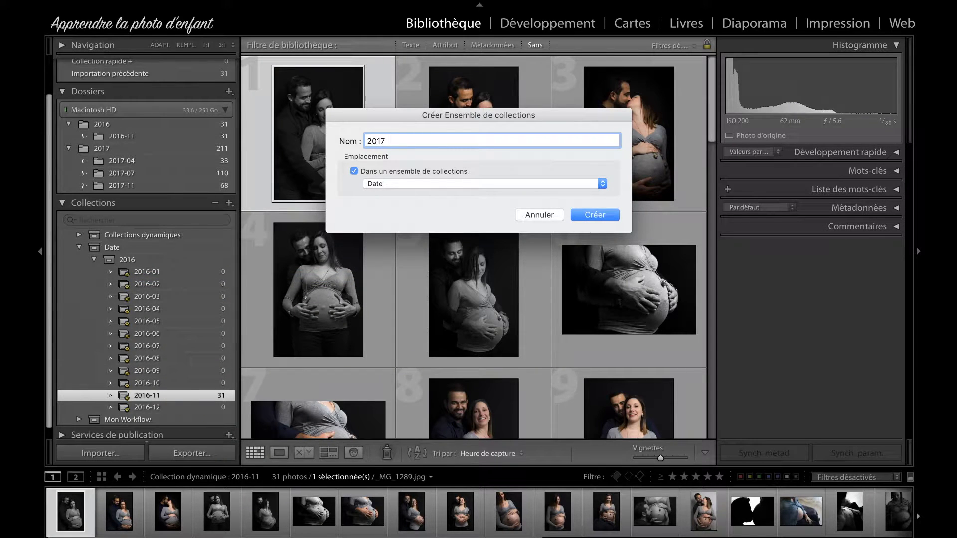
key("Return")
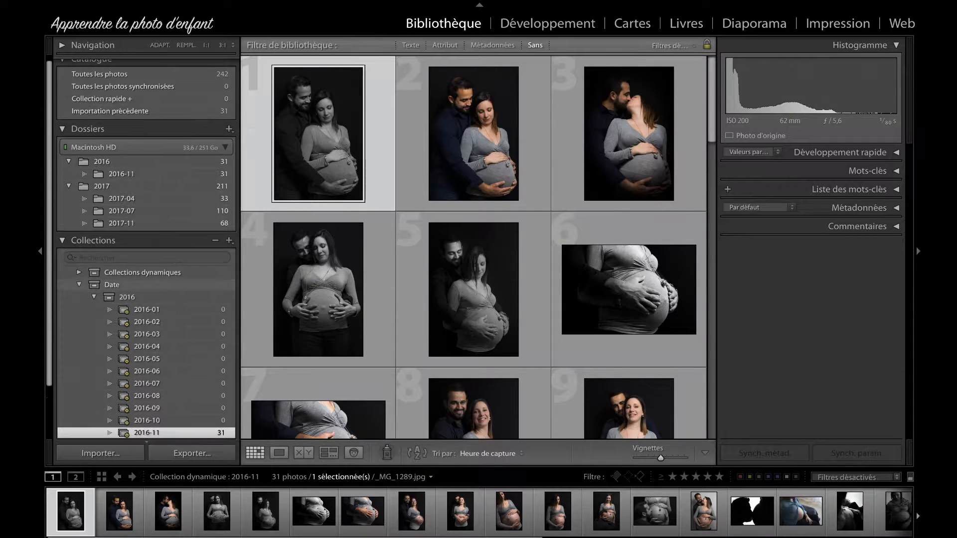
Step: Copy all twelve smart collections, 2016-01 to 2016-12, from the 2016 set into the 2017 set
scroll(170, 318, "down", 3)
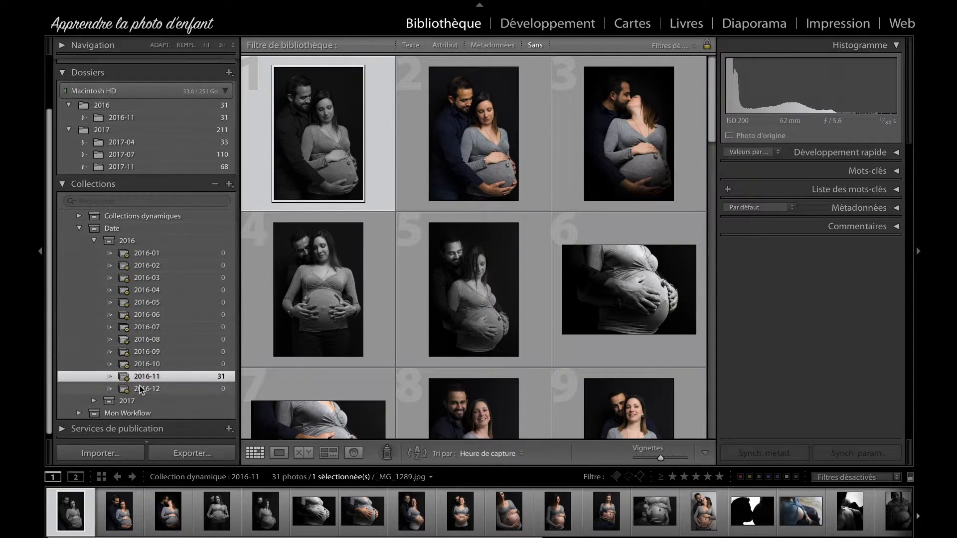
left_click(144, 253)
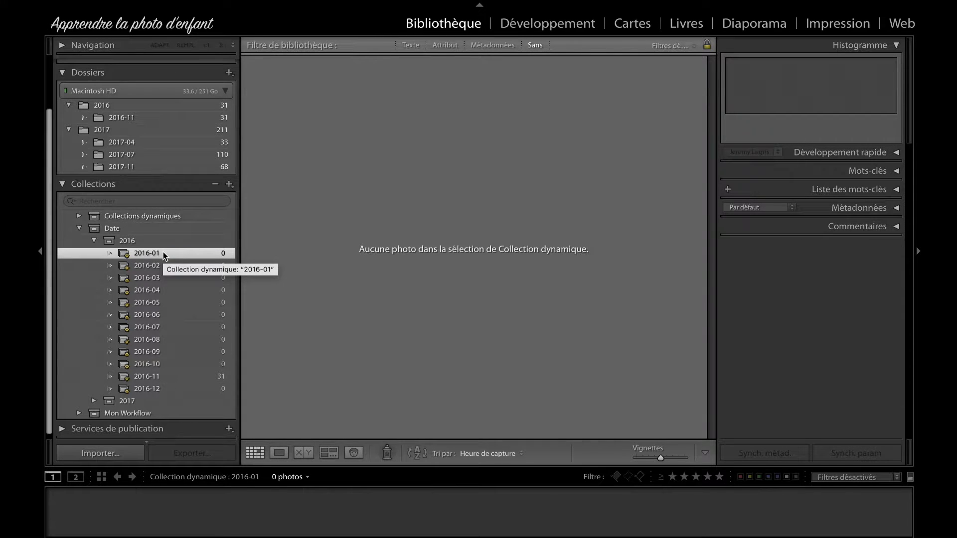
left_click(161, 388, "shift")
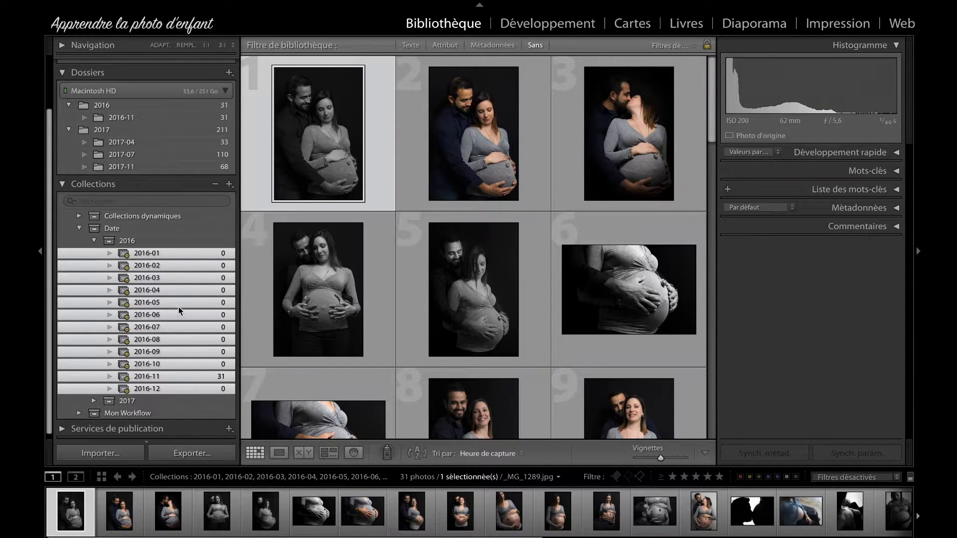
key("alt")
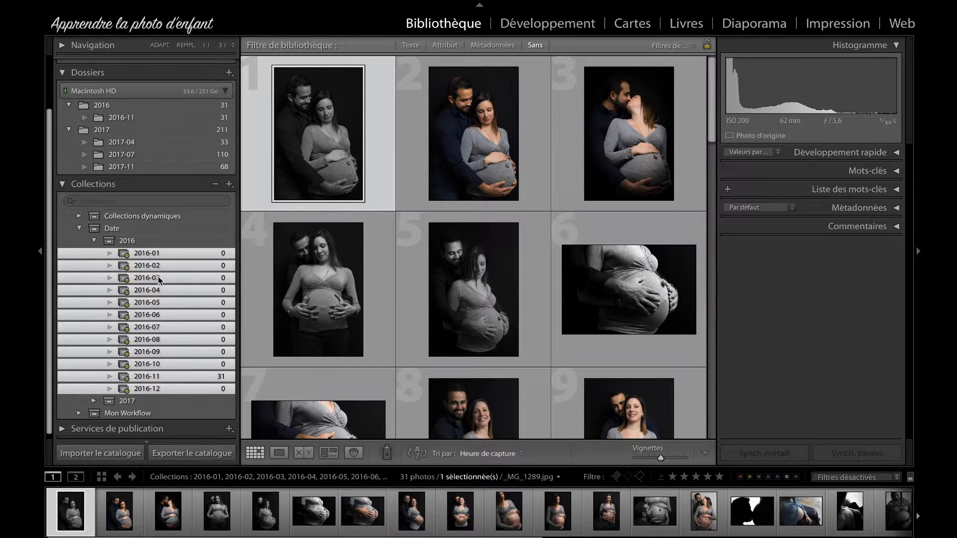
left_click_drag(158, 279, 133, 402)
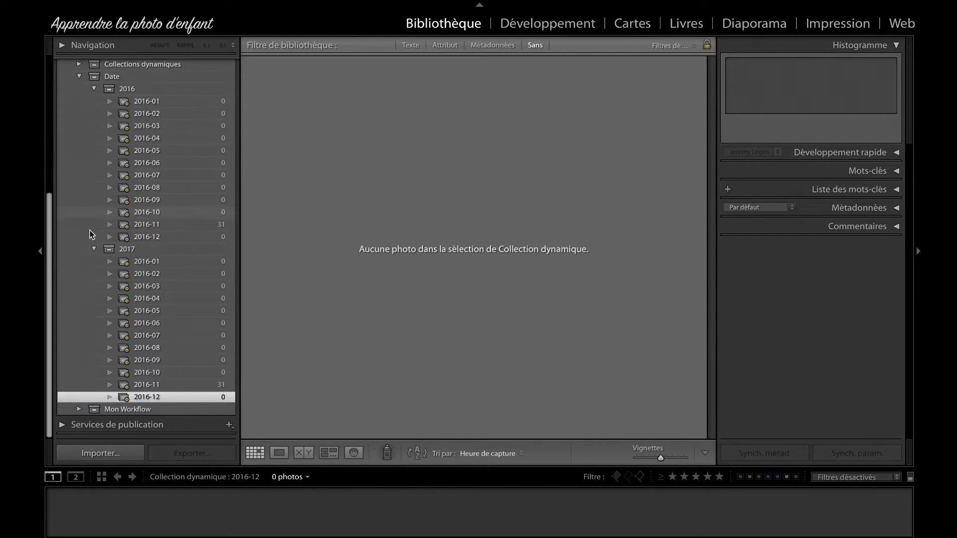
Step: Open the 2016-01 copy in the 2017 set for editing and rename it 2017-01
double_click(148, 263)
left_click(357, 103)
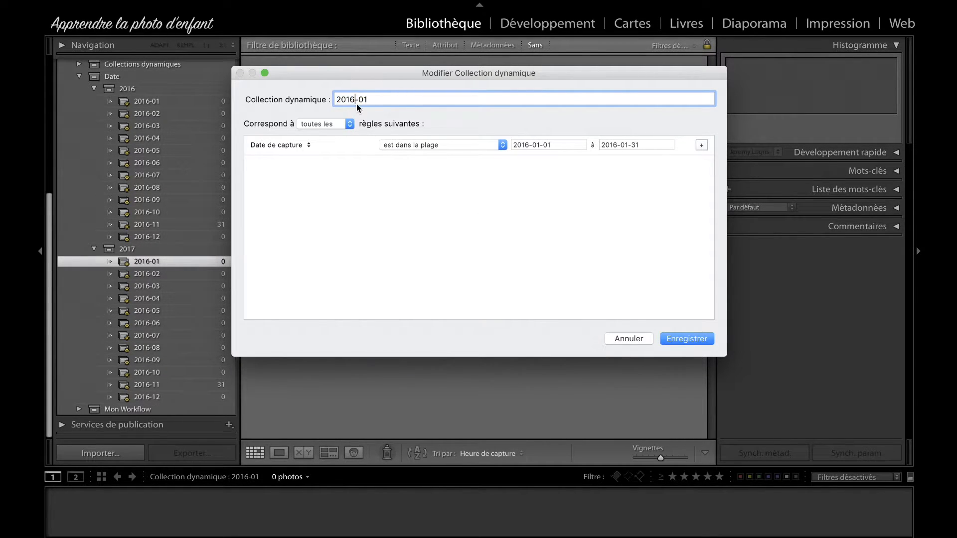
key("BackSpace")
type("7")
key("Tab")
Step: Set the 2017-01 smart collection's capture date range to 2017-01-01 through 2017-01-31 and save it
key("Left")
key("Left")
key("Left")
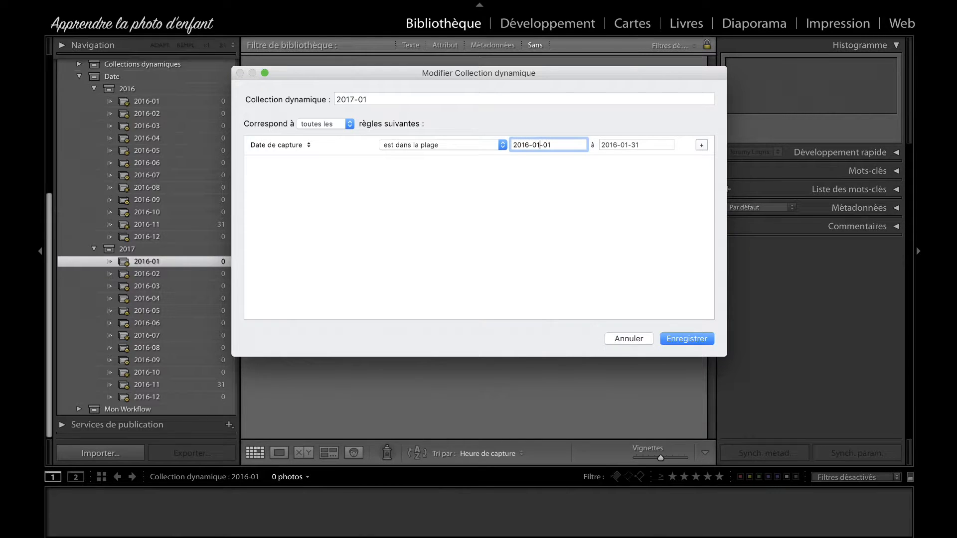
key("BackSpace")
type("7")
key("Tab")
key("Left")
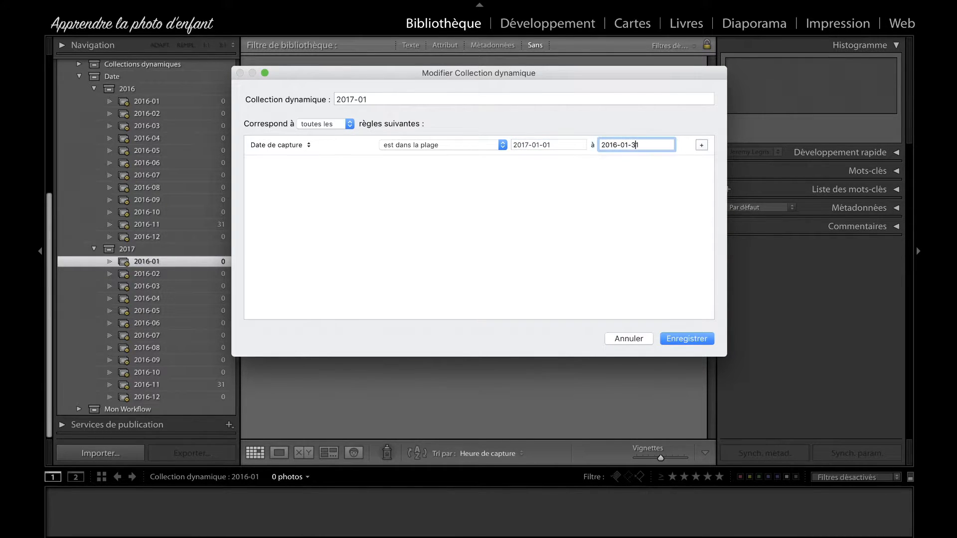
key("BackSpace")
type("7")
key("Return")
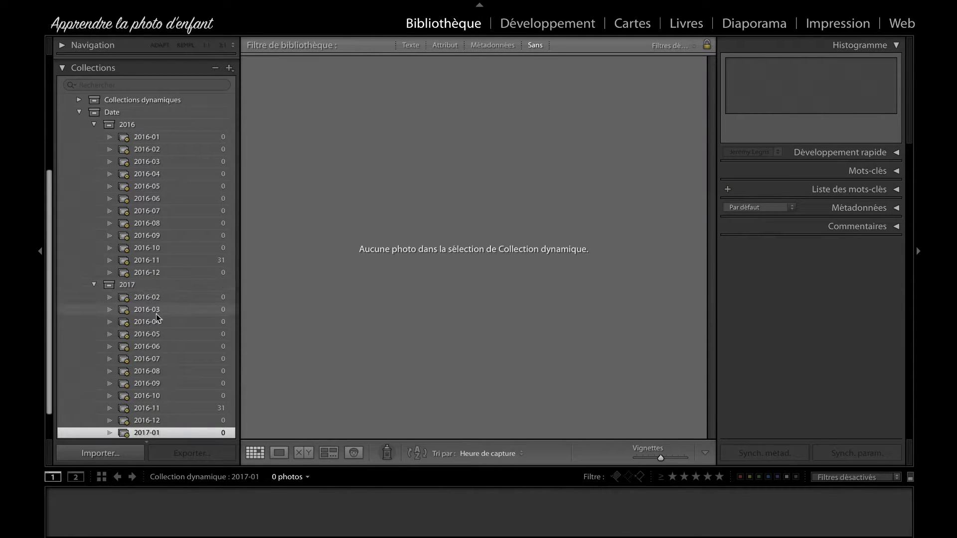
Step: Open the 2016-02 copy in the 2017 set for editing and rename it 2017-02
scroll(186, 404, "down", 1)
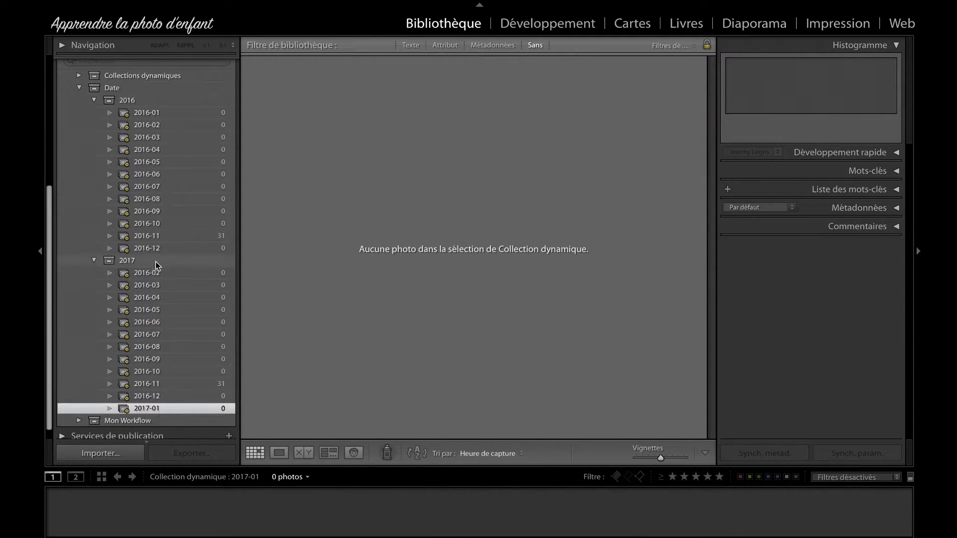
left_click(161, 274)
double_click(162, 273)
left_click(353, 100)
key("BackSpace")
type("7")
key("Tab")
Step: Set the 2017-02 smart collection's start date to 2017-02-01, change the end date's year to 2017, and save
left_click(544, 144)
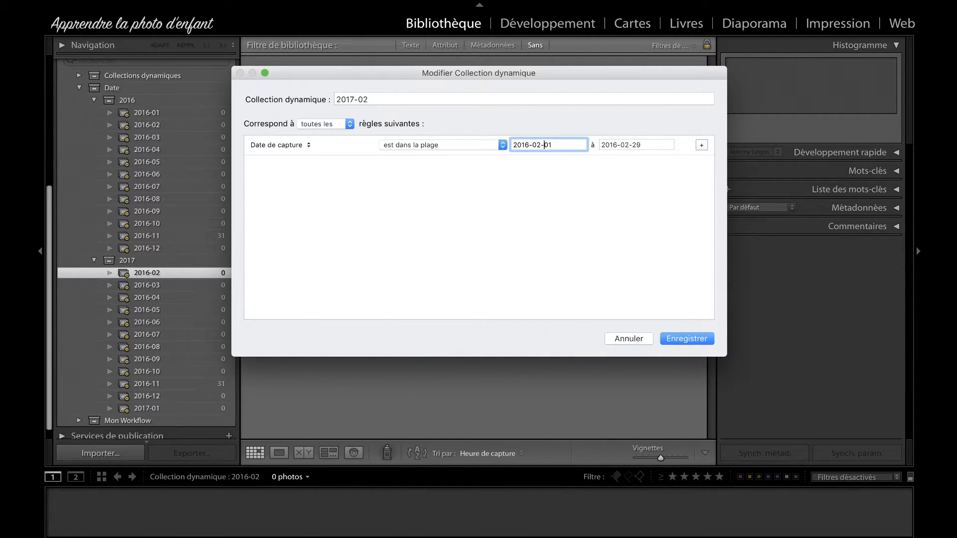
key("BackSpace")
key("BackSpace")
type("7-")
key("Tab")
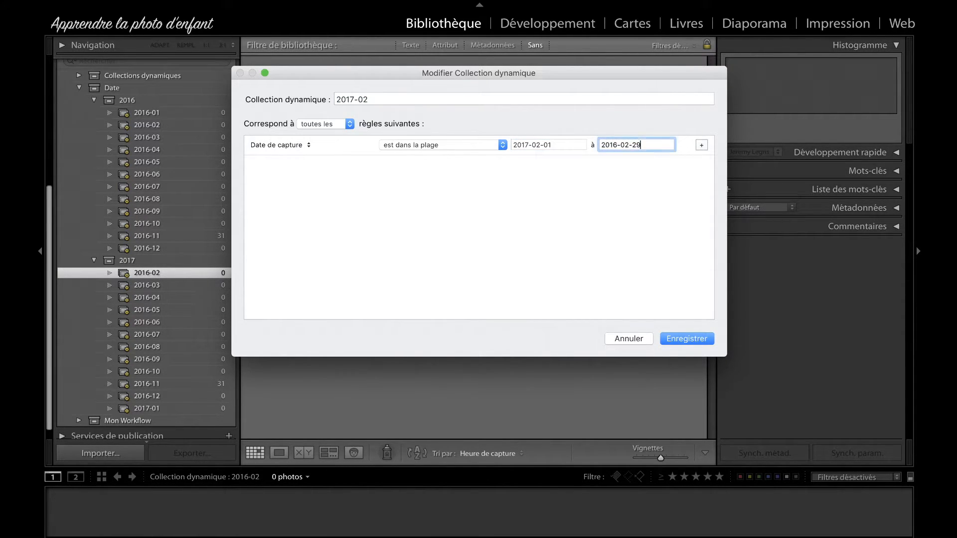
key("BackSpace")
type("7")
key("Return")
Step: Review the photos in the 2017-04, 2017-07 and 2017-11 smart collections
scroll(201, 400, "down", 2)
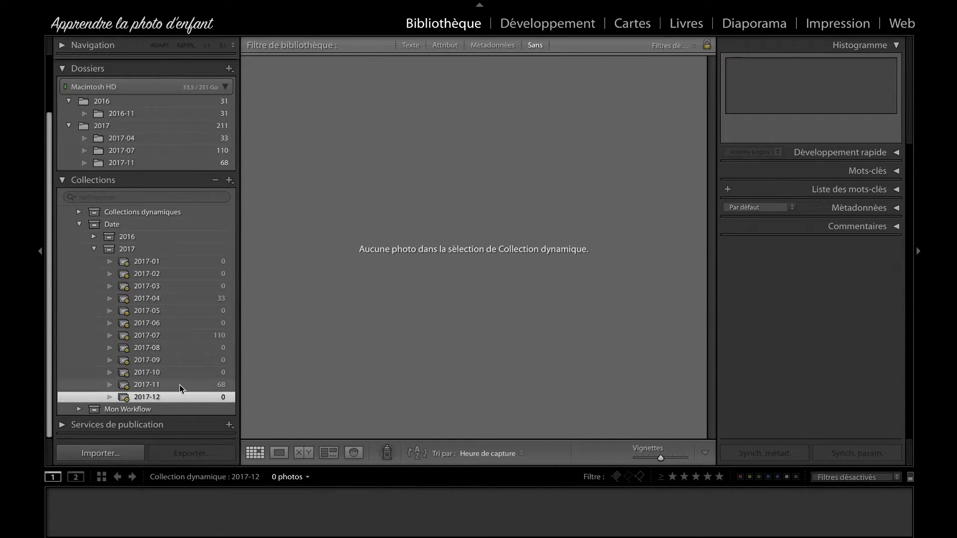
left_click(162, 299)
left_click(160, 337)
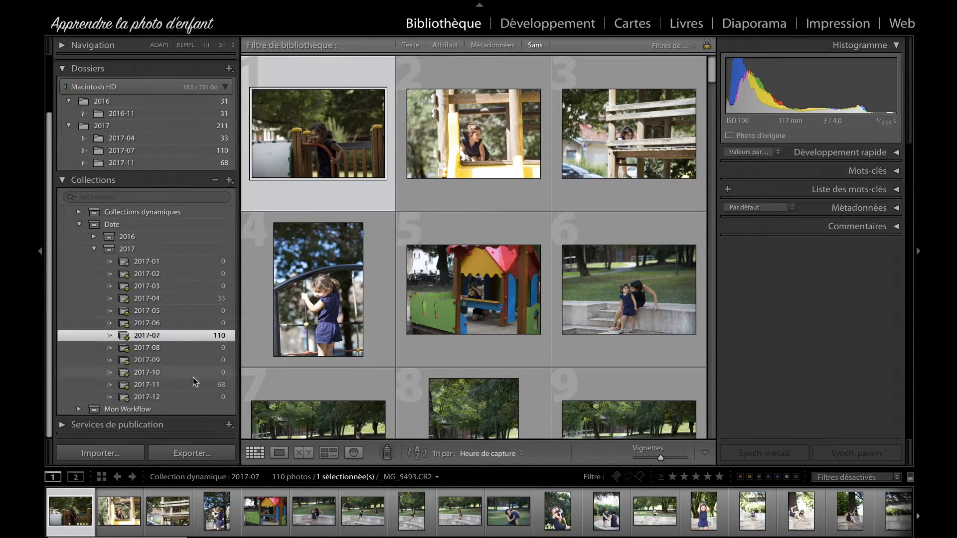
left_click(176, 387)
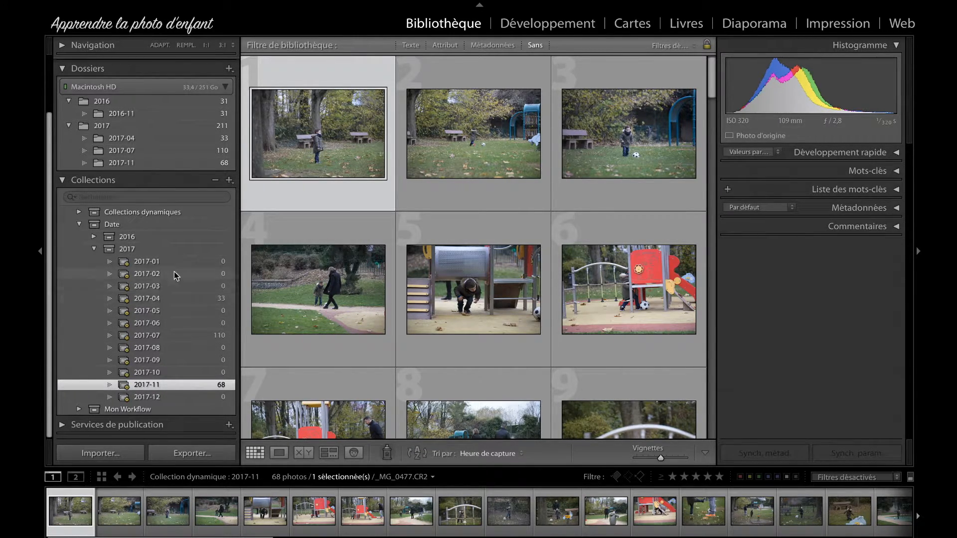
Step: Collapse the 2017 and Date sets and create a top-level collection set named Clients, outside any other set
left_click(94, 250)
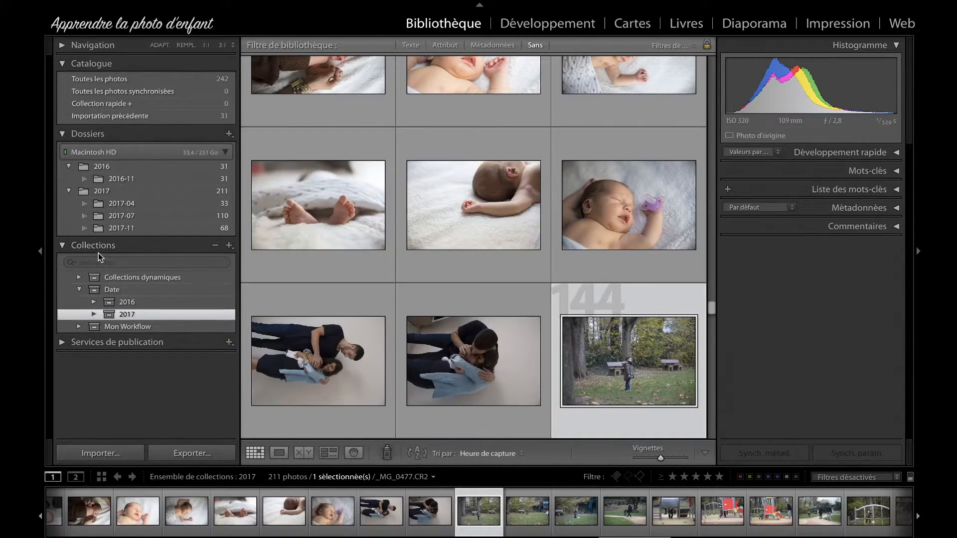
left_click(78, 291)
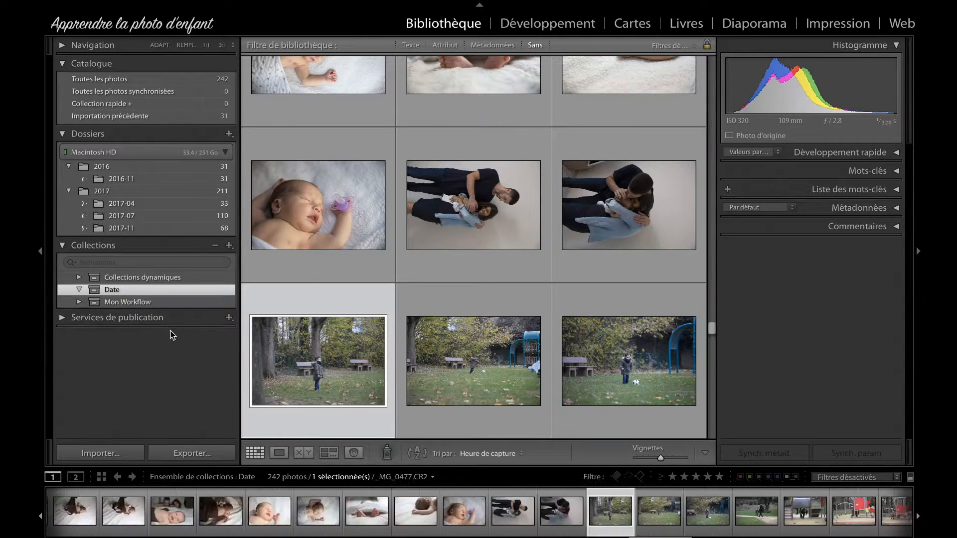
left_click(230, 246)
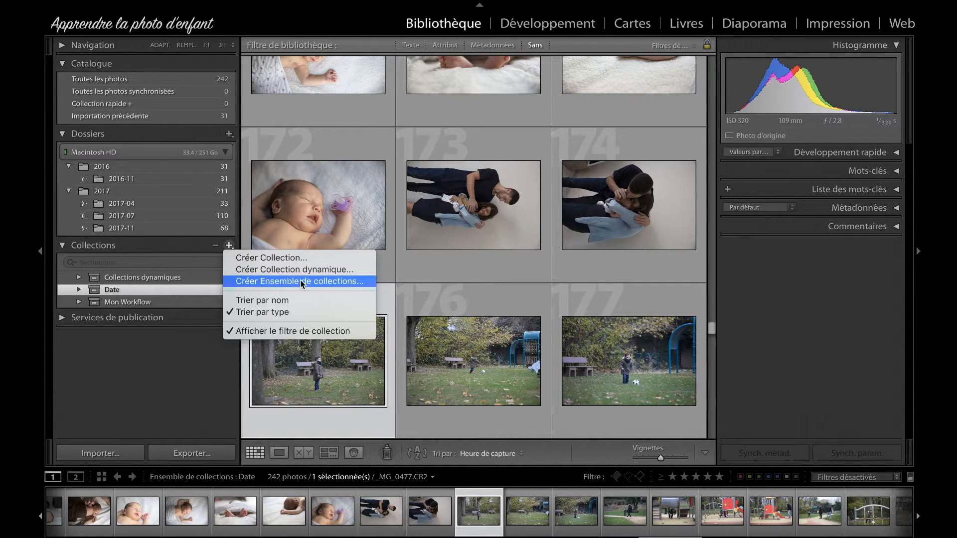
left_click(300, 280)
type("Clients")
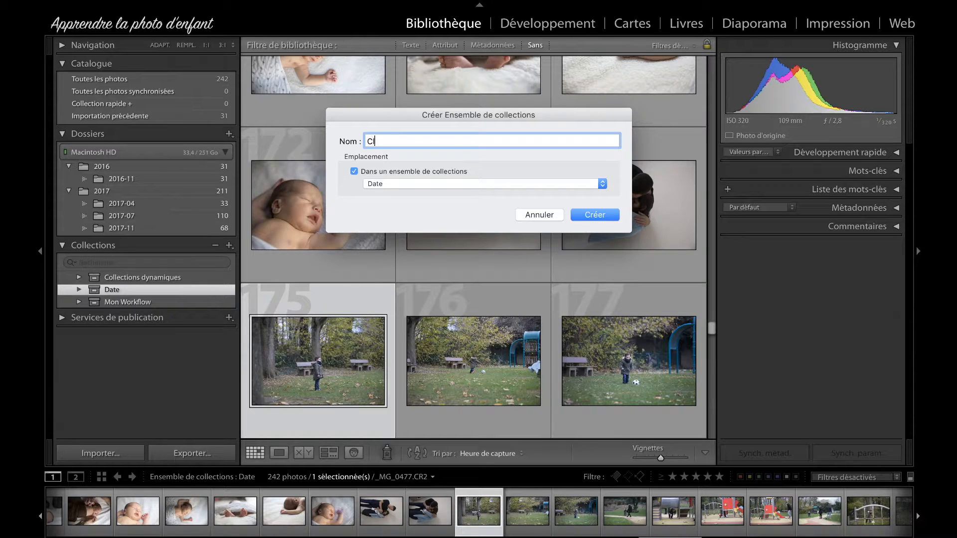
left_click(353, 171)
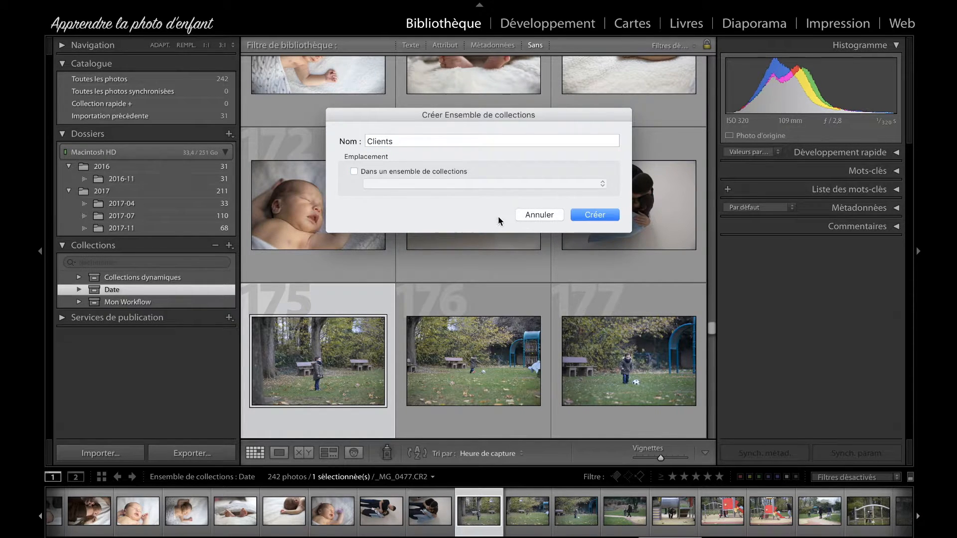
left_click(600, 215)
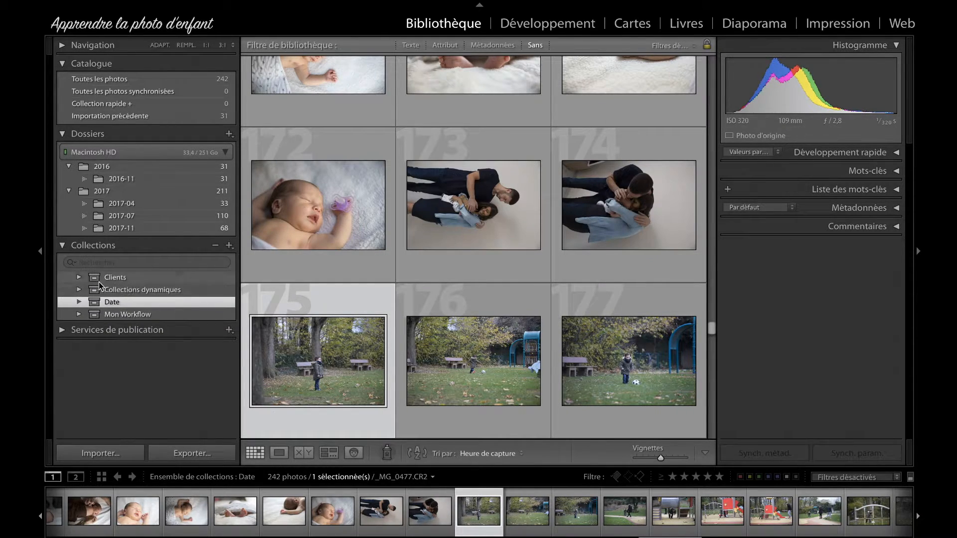
Step: Create a collection set inside Clients, named "Client" followed by the client's first name
left_click(120, 279)
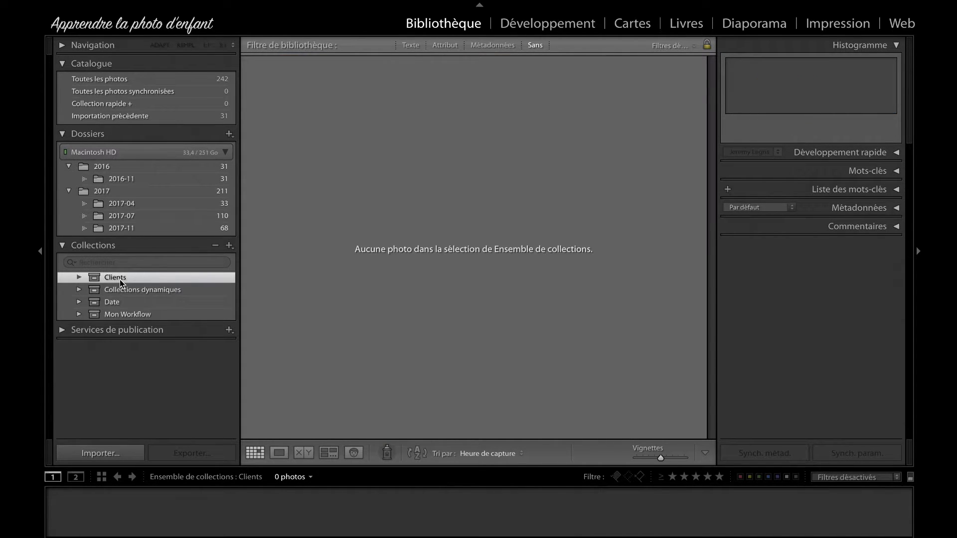
right_click(133, 277)
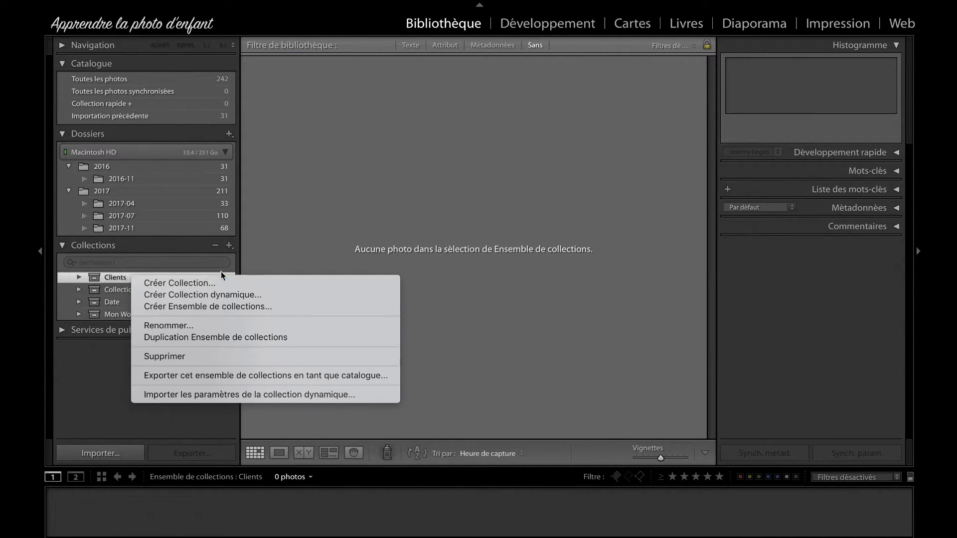
left_click(235, 306)
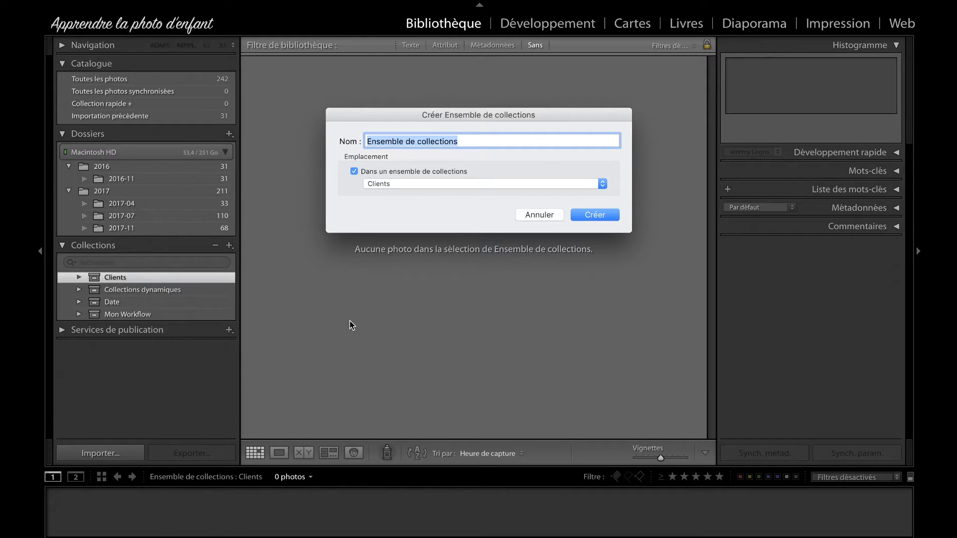
type("Clien")
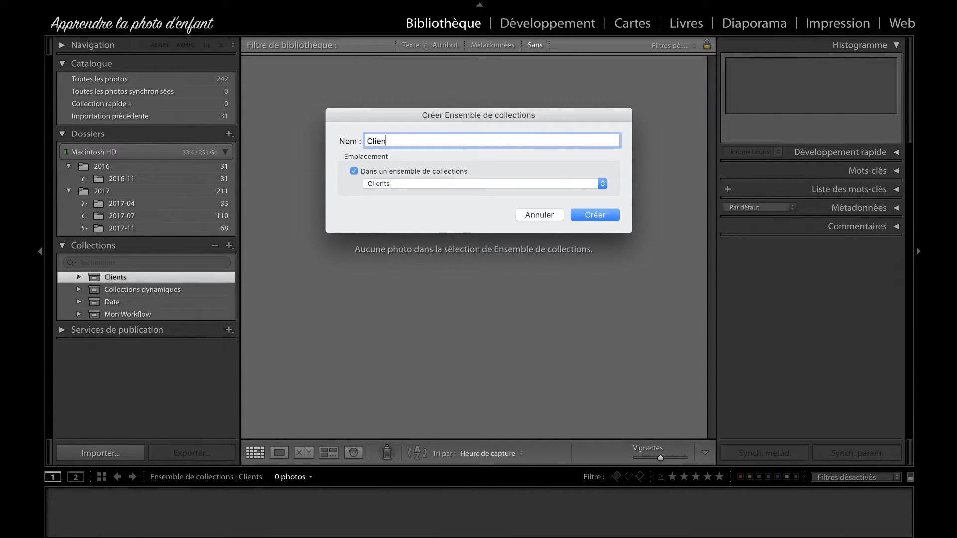
type("t Pierre")
left_click(607, 217)
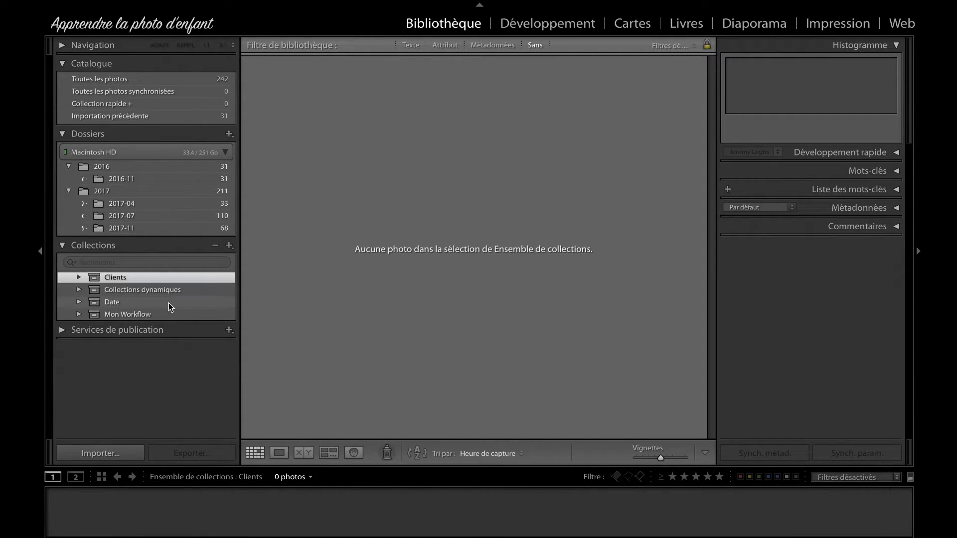
Step: Start a smart collection inside the new client's set and name it Grossesse
right_click(134, 289)
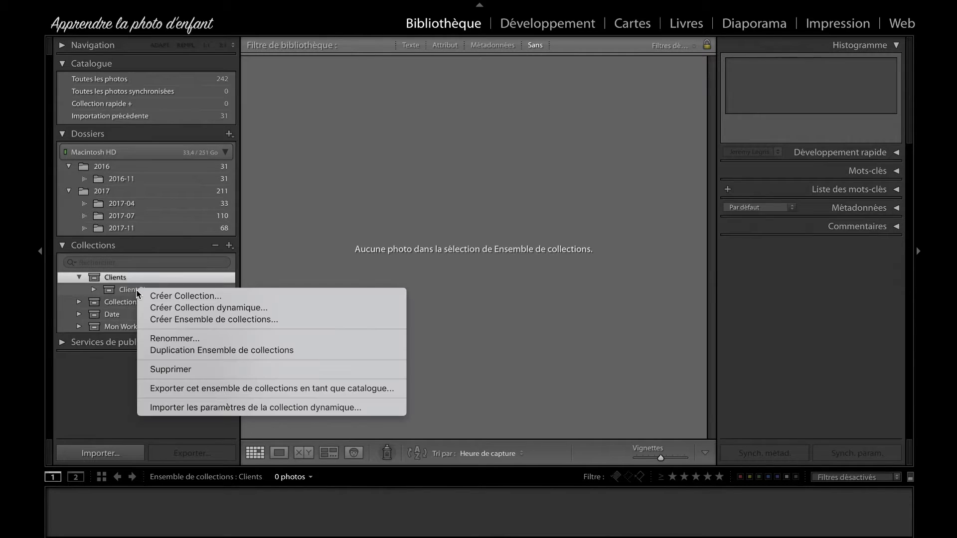
left_click(242, 308)
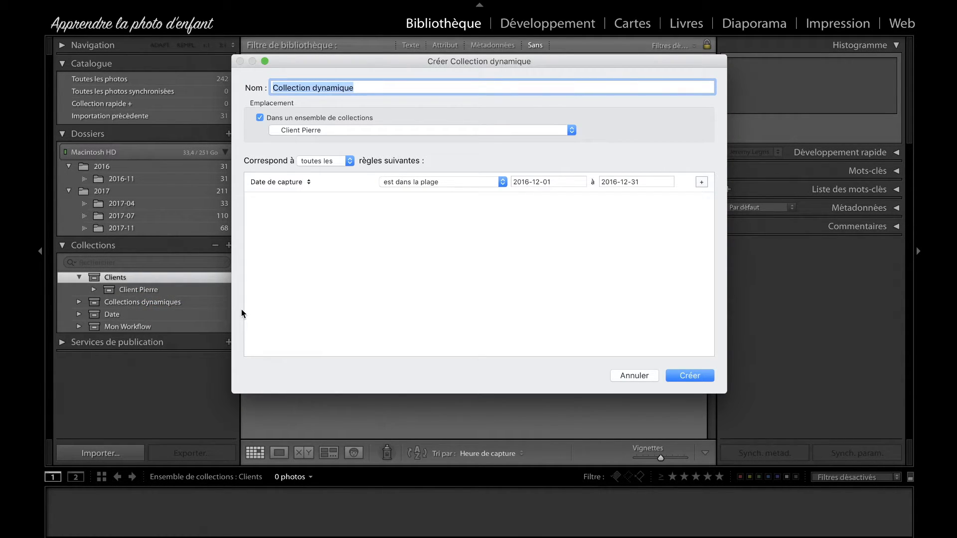
type("Google")
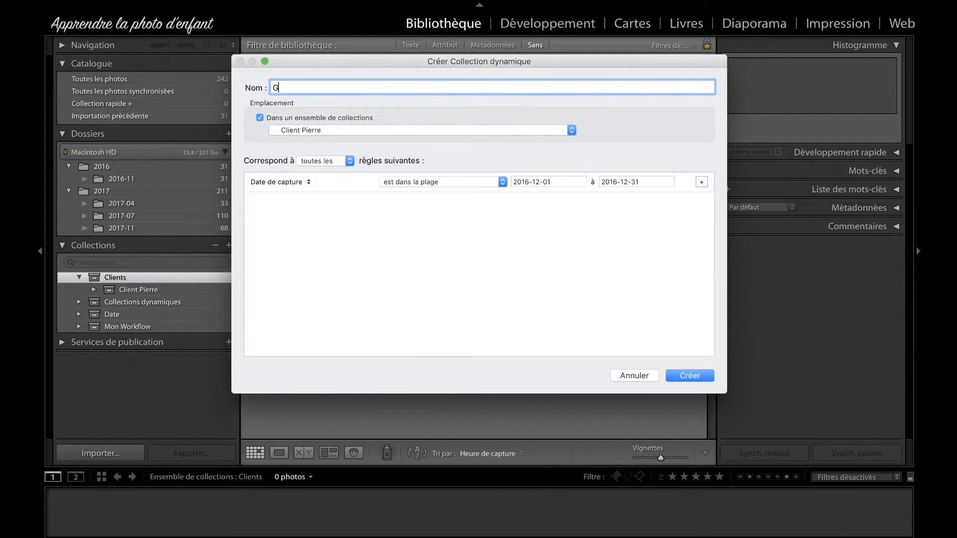
key("BackSpace")
key("BackSpace")
key("BackSpace")
key("BackSpace")
type("ossesse")
Step: Set the Grossesse collection's rule to Mots-clés contient Grossesse and create the smart collection
left_click(308, 181)
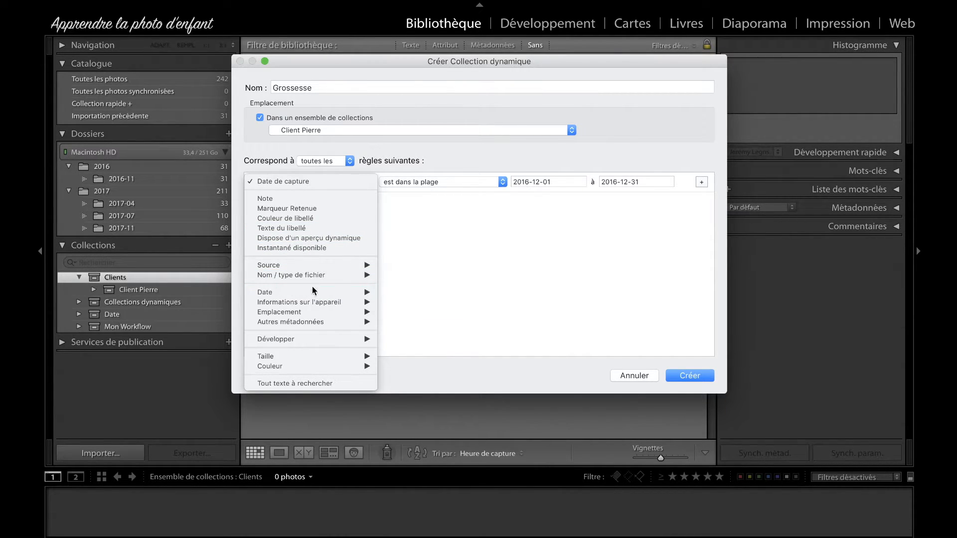
mouse_move(275, 322)
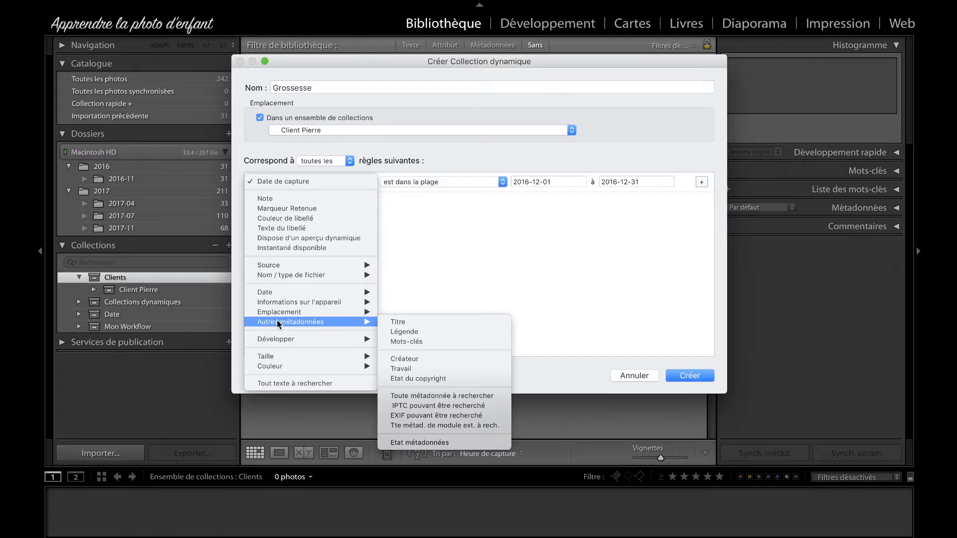
left_click(406, 341)
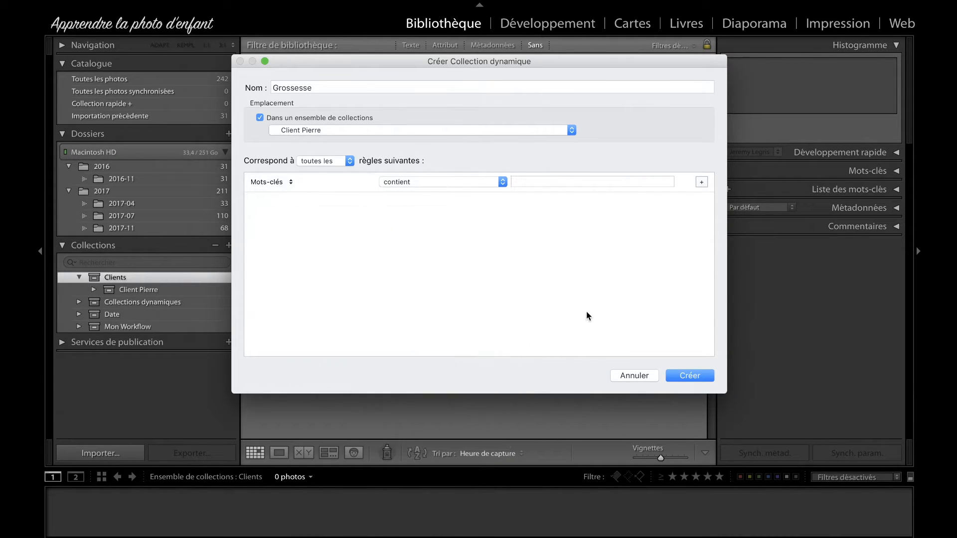
left_click(440, 184)
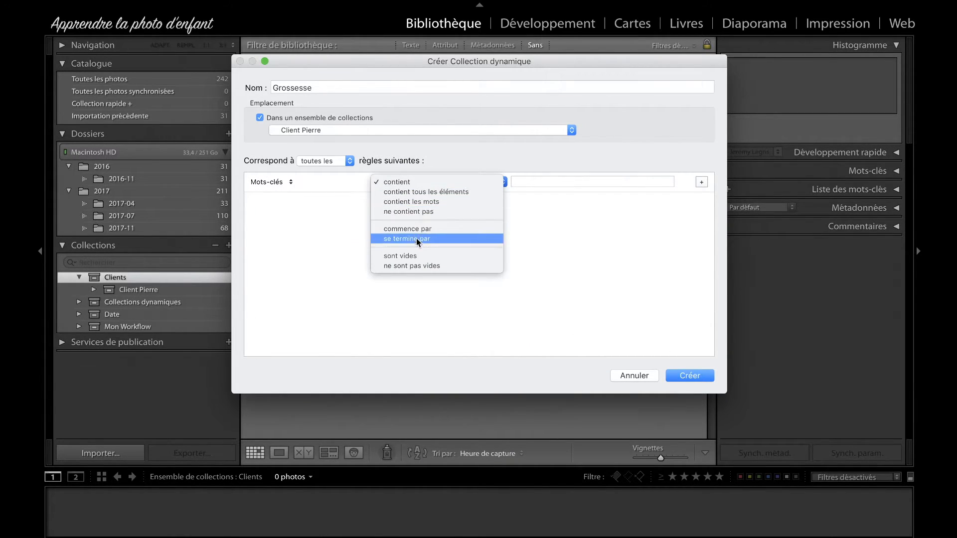
left_click(407, 181)
left_click(549, 181)
type("Go")
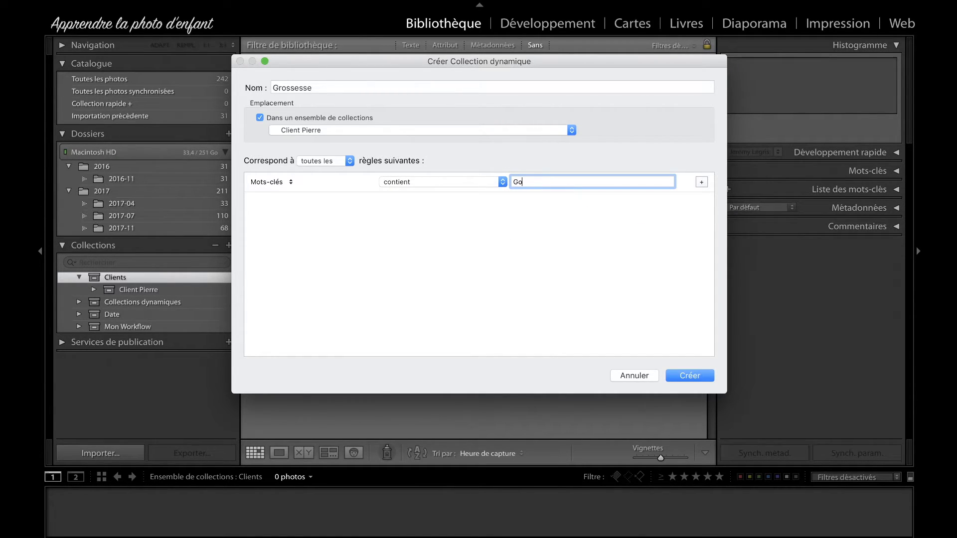
key("BackSpace")
key("BackSpace")
key("BackSpace")
key("BackSpace")
type("rossesse")
left_click(689, 376)
Step: Rename the client's collection set to "Client" followed by a different client's first name
right_click(145, 288)
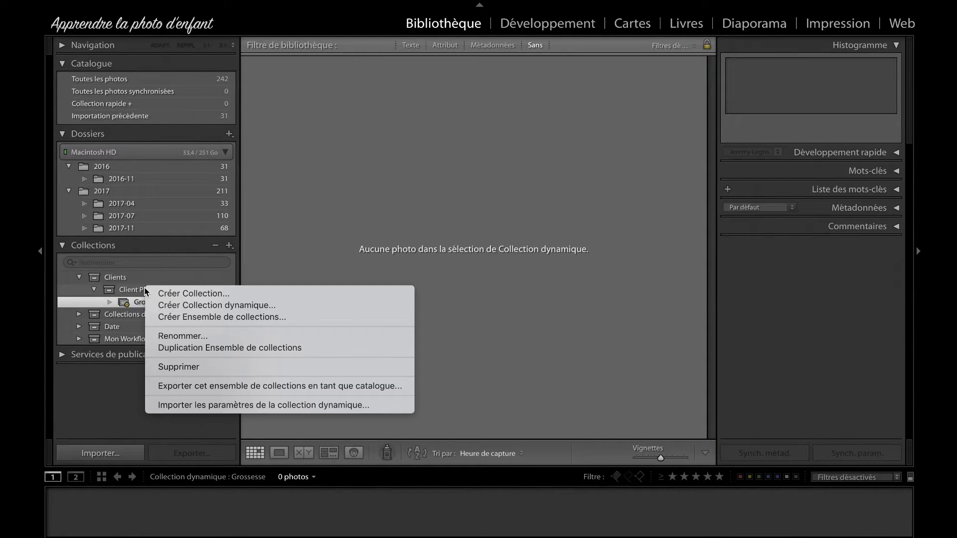
left_click(202, 335)
key("BackSpace")
key("BackSpace")
key("BackSpace")
key("BackSpace")
key("BackSpace")
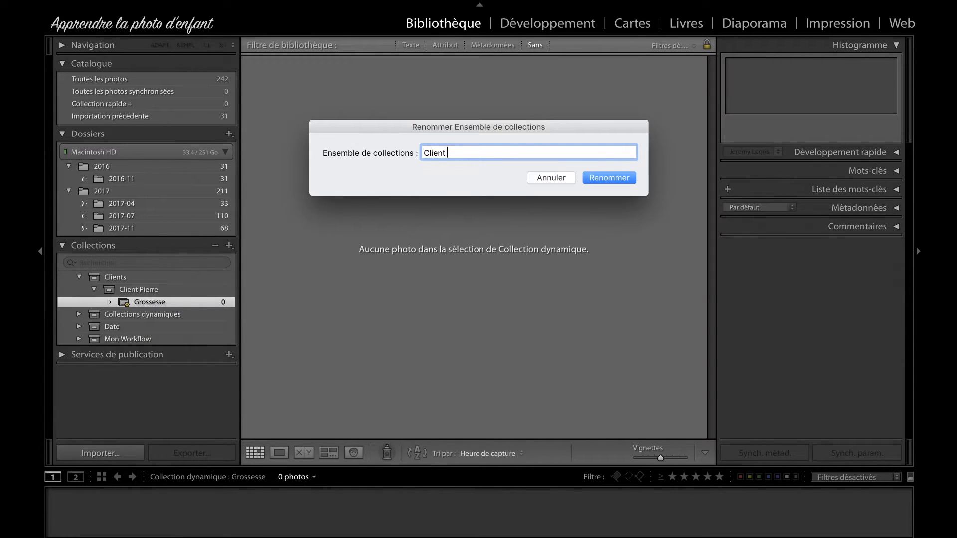
type("Emma")
left_click(620, 177)
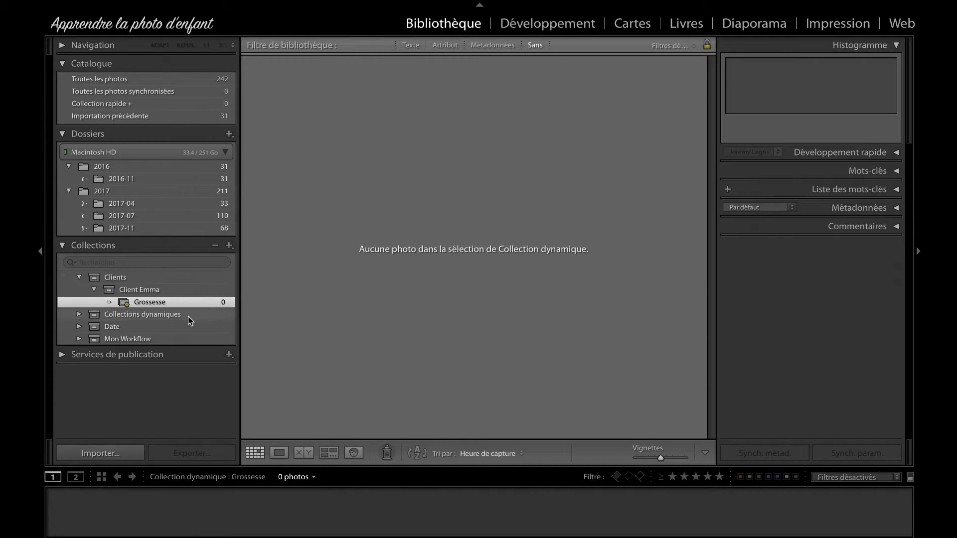
Step: Add the keyword Grossesse to photo 17, the black-and-white seated maternity shot in the 2016-11 folder
left_click(137, 204)
scroll(405, 193, "down", 5)
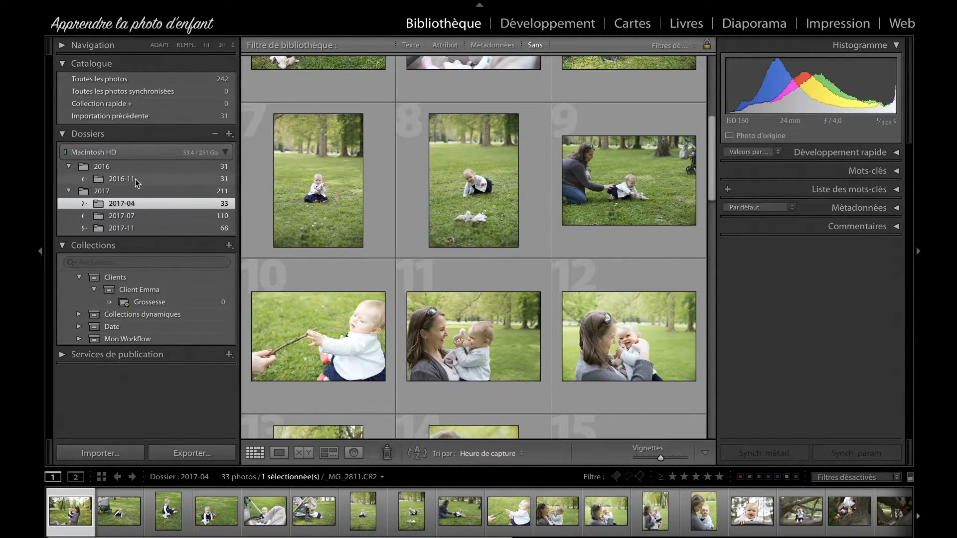
left_click(135, 179)
scroll(563, 269, "down", 2)
scroll(561, 238, "down", 10)
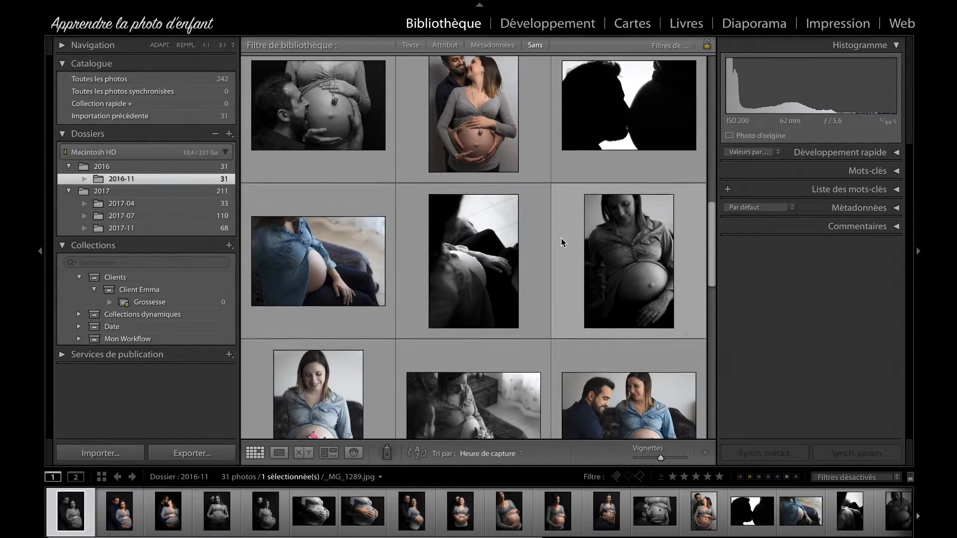
left_click(487, 131)
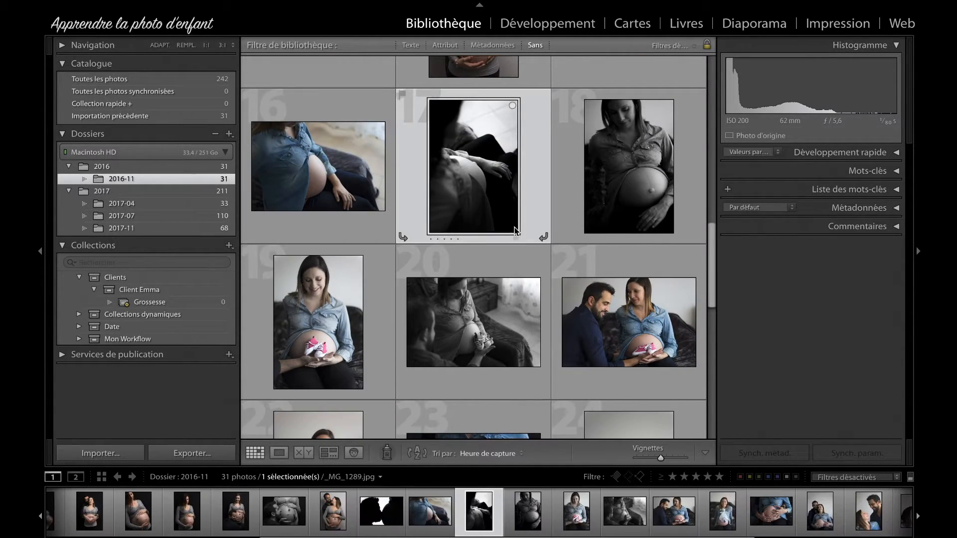
scroll(487, 131, "down", 2)
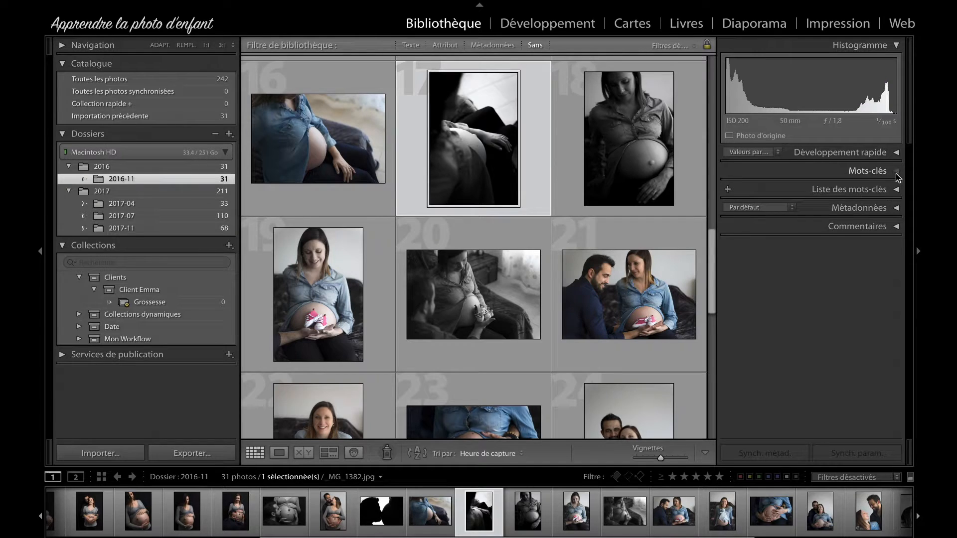
left_click(896, 173)
left_click(810, 214)
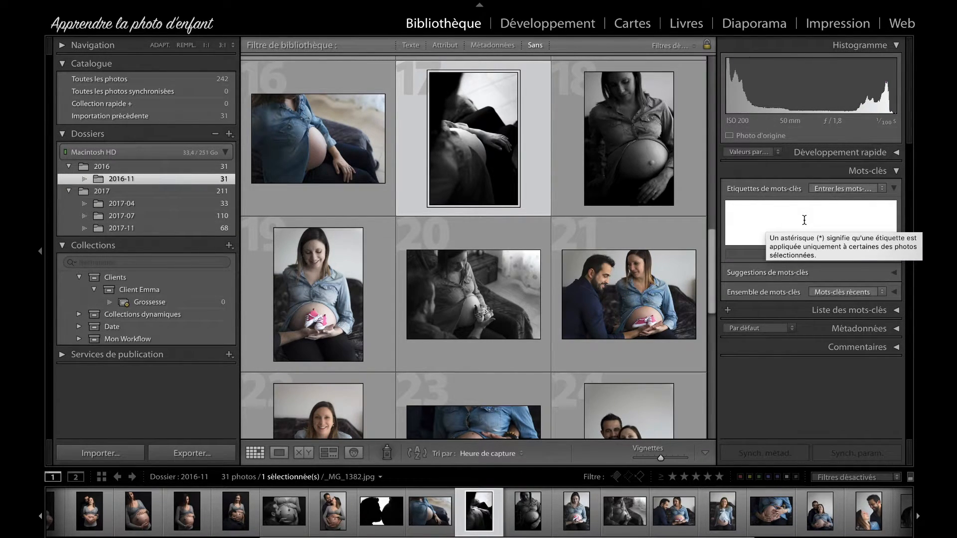
type("Gross")
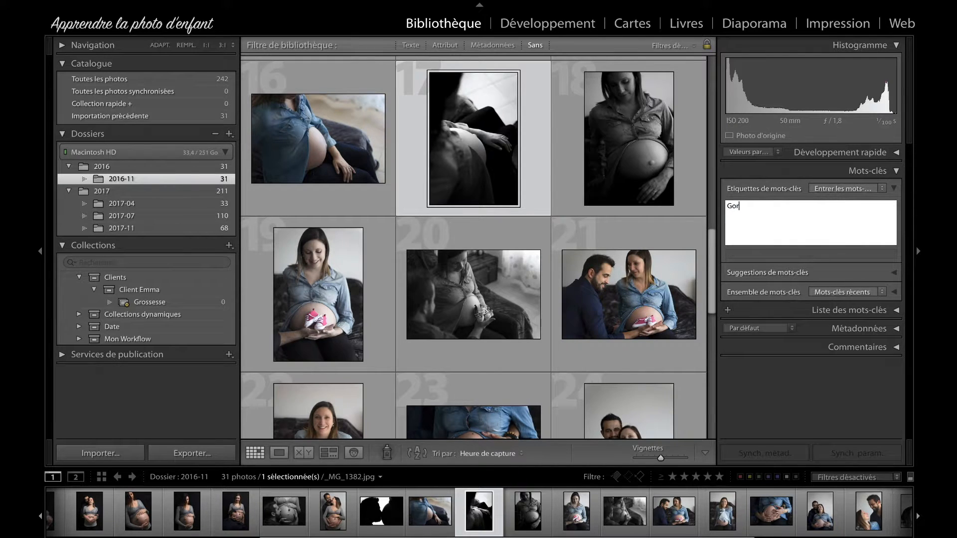
type("esse")
key("Return")
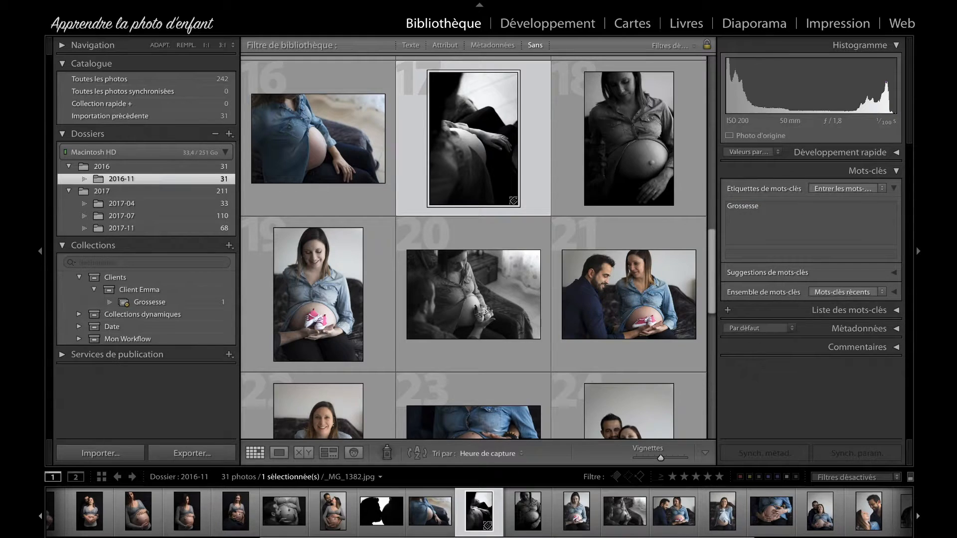
Step: Add a second rule to the Grossesse smart collection, Mots-clés contient the client's first name, and save
left_click(149, 302)
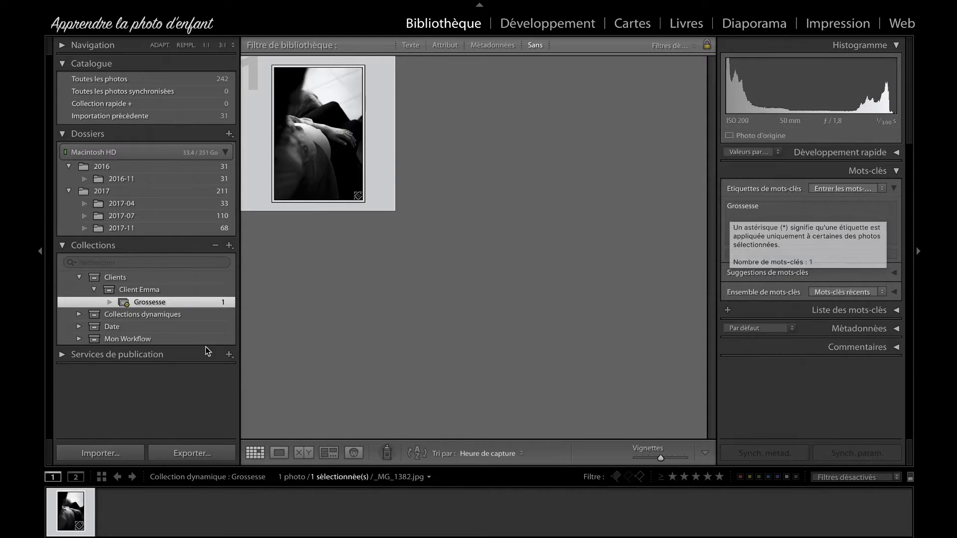
right_click(148, 304)
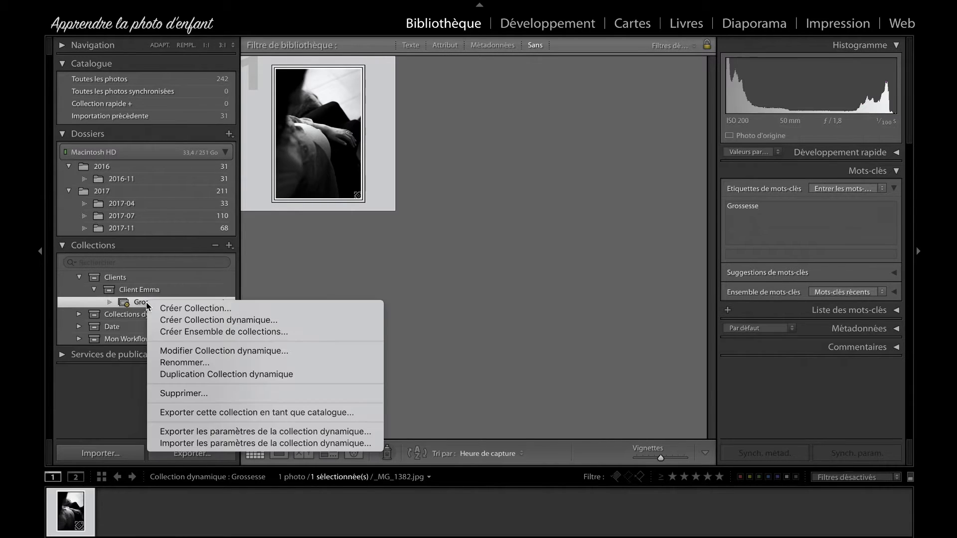
left_click(210, 351)
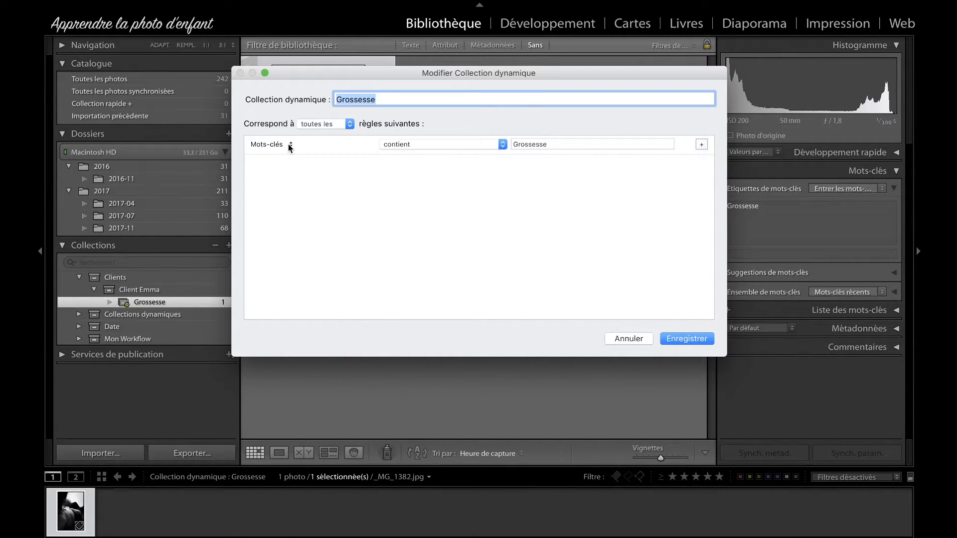
left_click(290, 145)
left_click(526, 211)
left_click(701, 145)
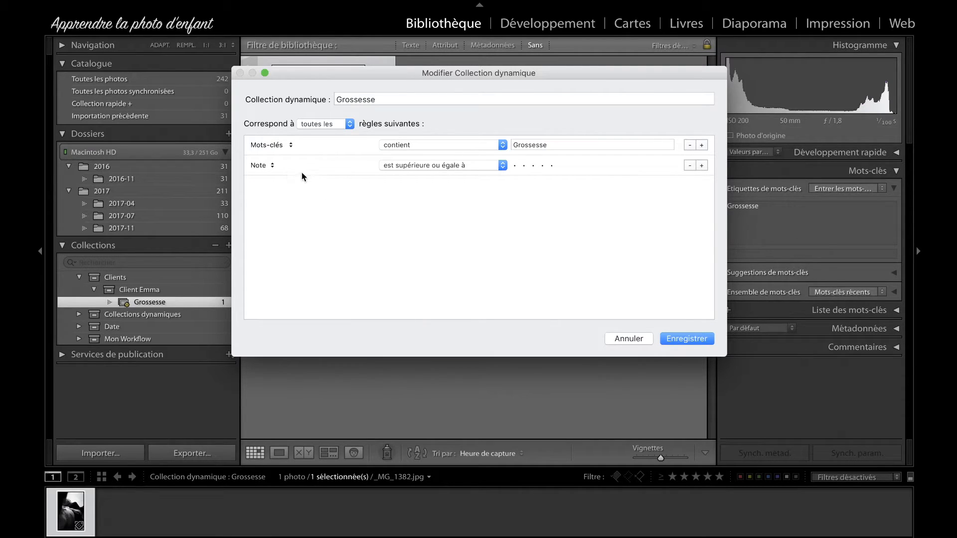
left_click(273, 165)
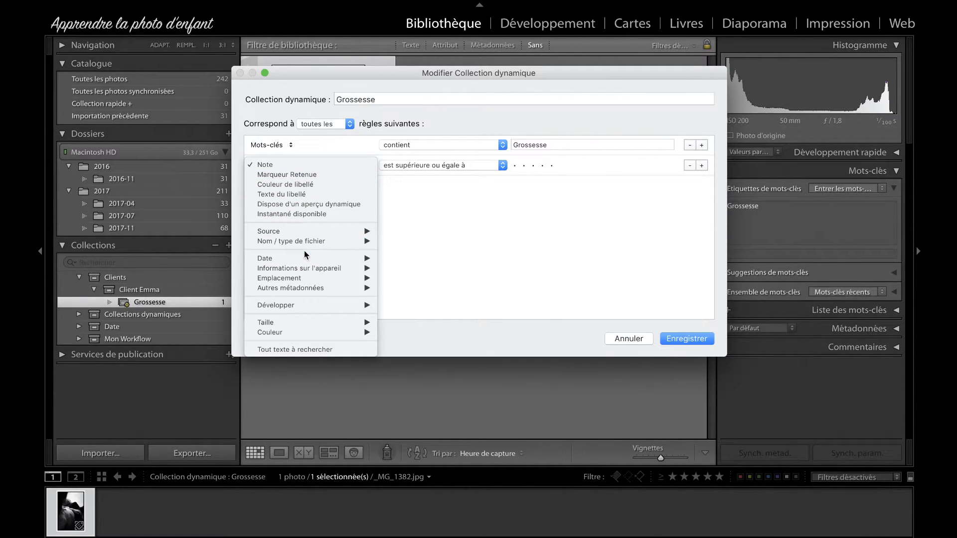
mouse_move(362, 289)
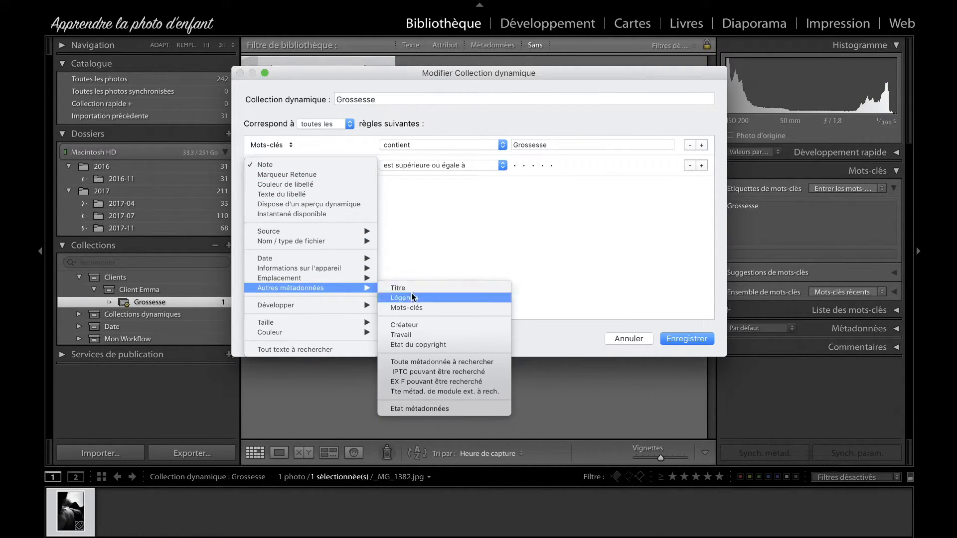
left_click(417, 308)
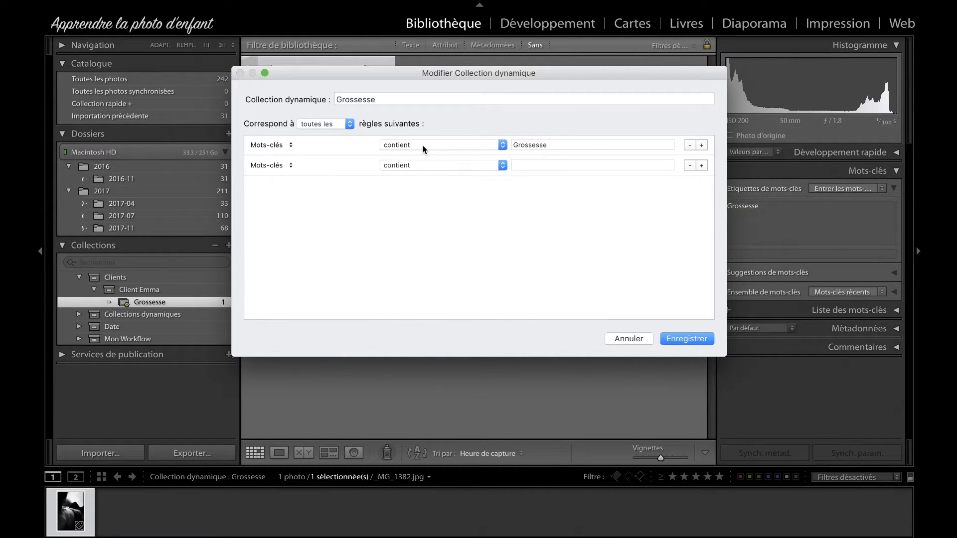
left_click(544, 162)
type("Emma")
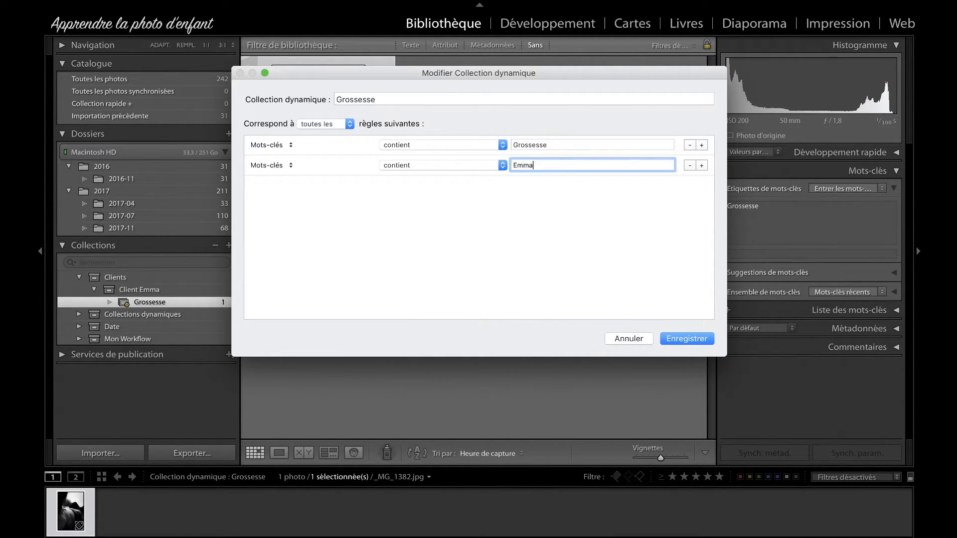
left_click(697, 337)
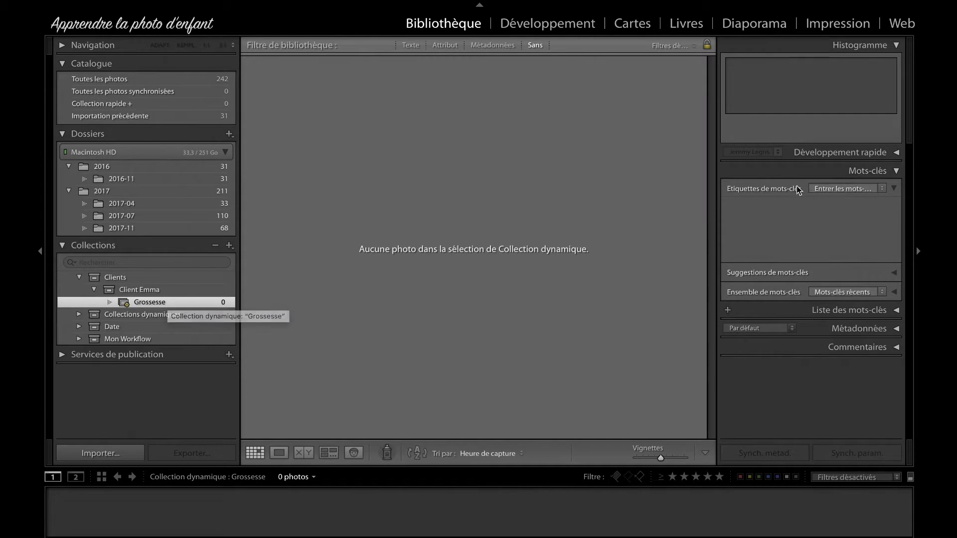
Step: Add the client's first name as a keyword after Grossesse on photo 17 in the 2016-11 folder
left_click(142, 204)
left_click(180, 179)
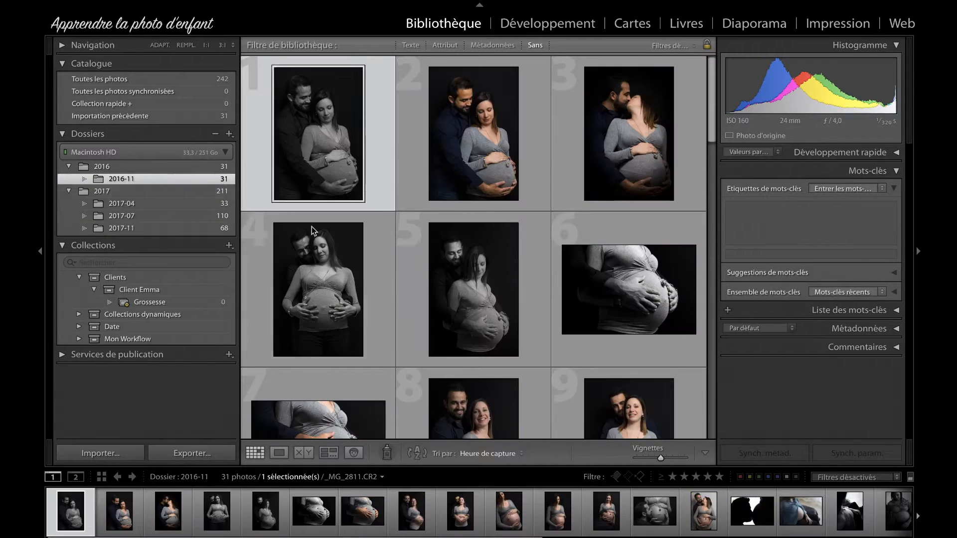
scroll(553, 316, "down", 10)
scroll(557, 320, "up", 5)
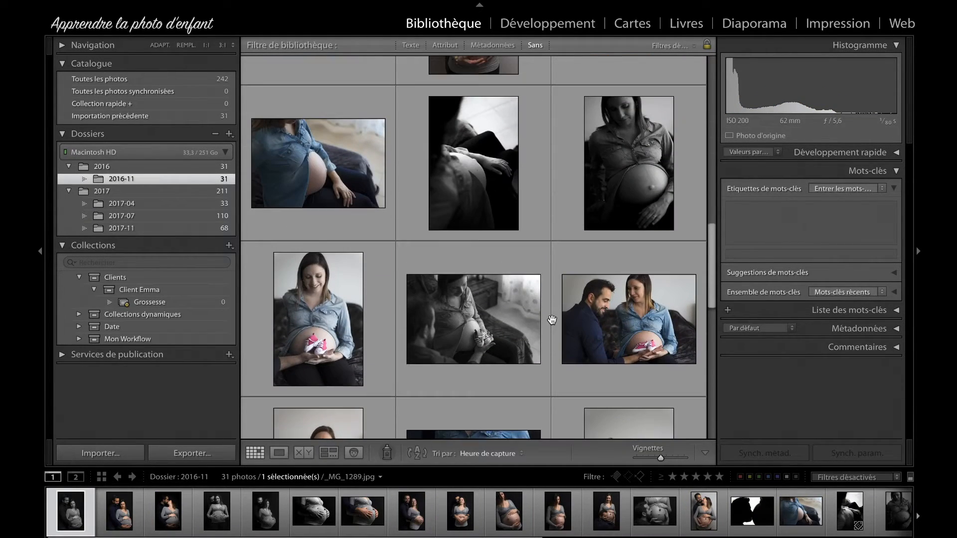
left_click(476, 187)
left_click(796, 226)
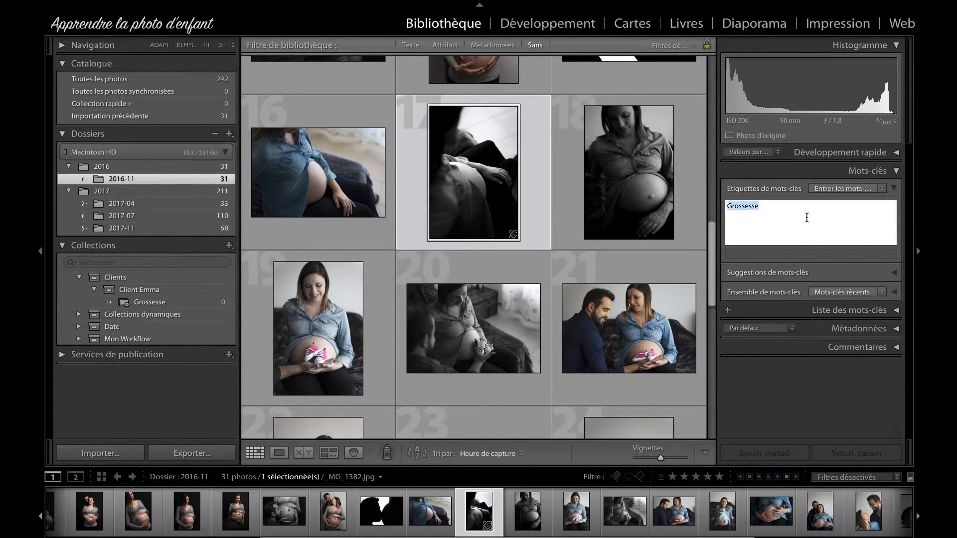
key("Right")
type(",Emma")
key("Return")
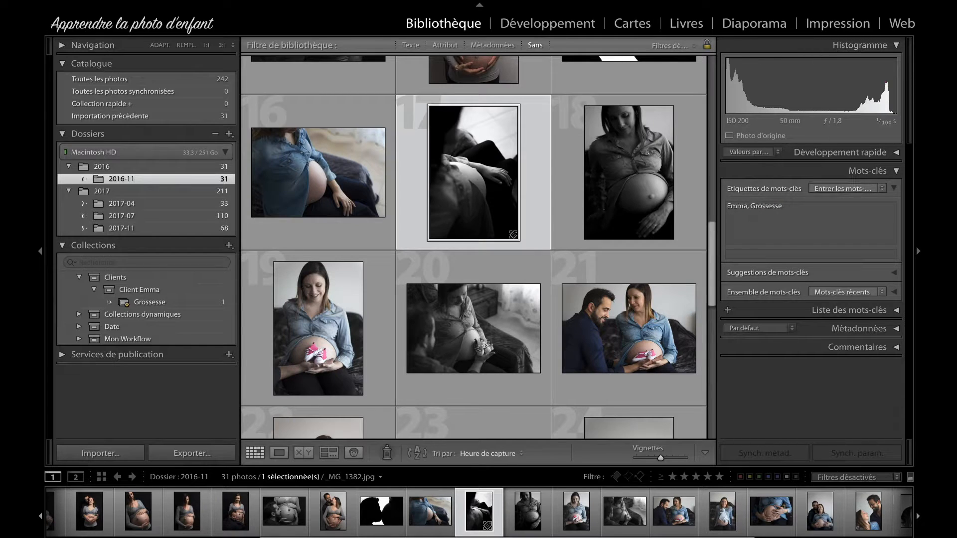
Step: Review the rules of the client's Grossesse smart collection and close them without saving changes
left_click(158, 303)
right_click(166, 300)
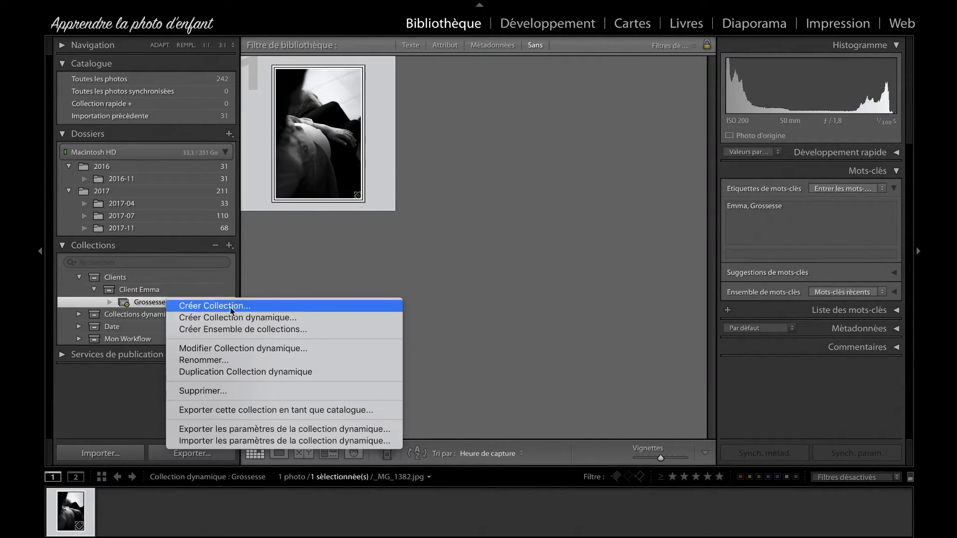
left_click(301, 348)
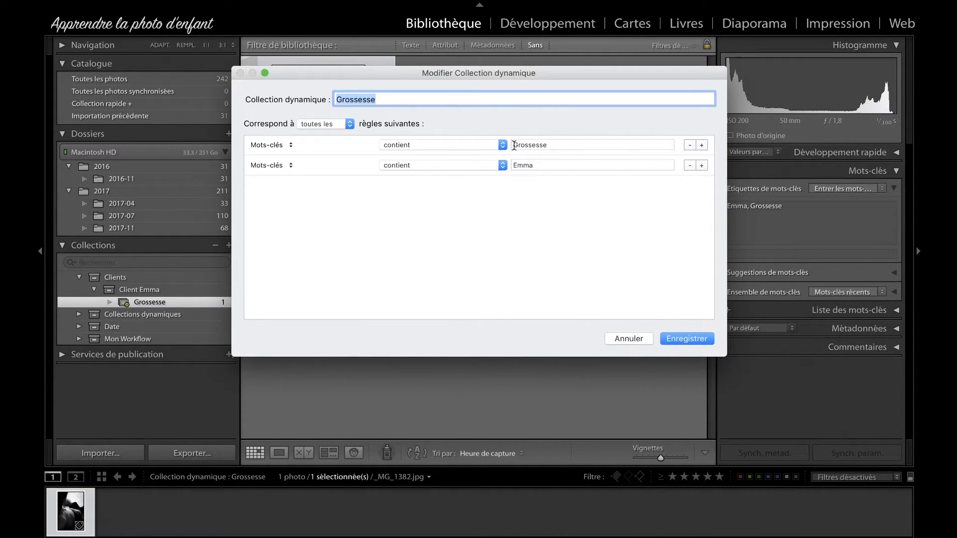
key("Tab")
key("Tab")
left_click(630, 342)
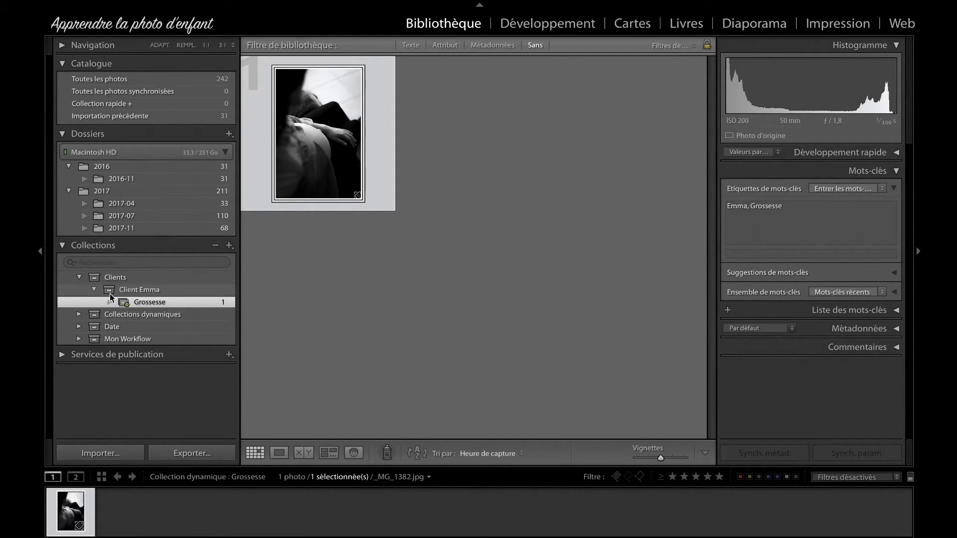
Step: Create a smart collection Nouveau-Né in the client's collection set with the rule Mots-clés contient Nouveau-né
right_click(159, 291)
left_click(251, 308)
type("Nouveau-")
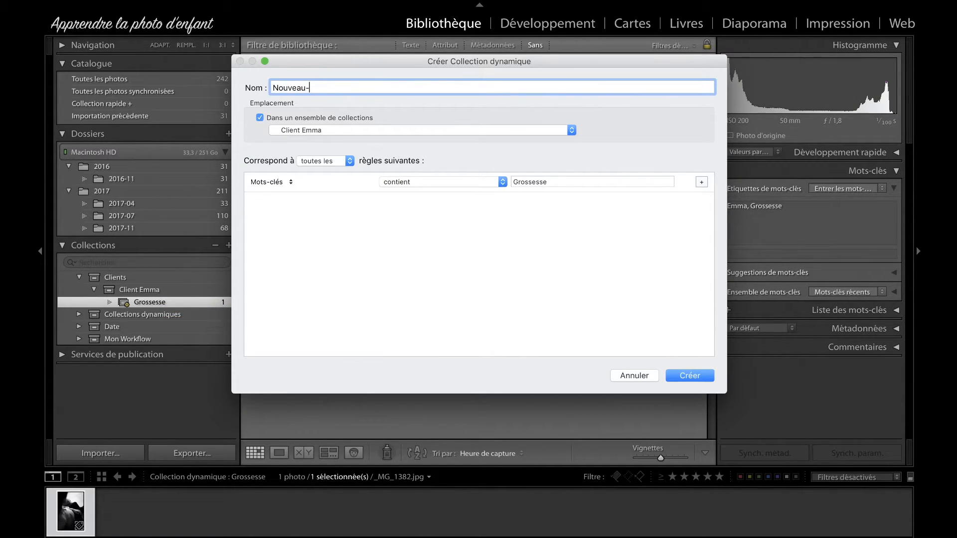
type("Né")
double_click(533, 186)
type("N")
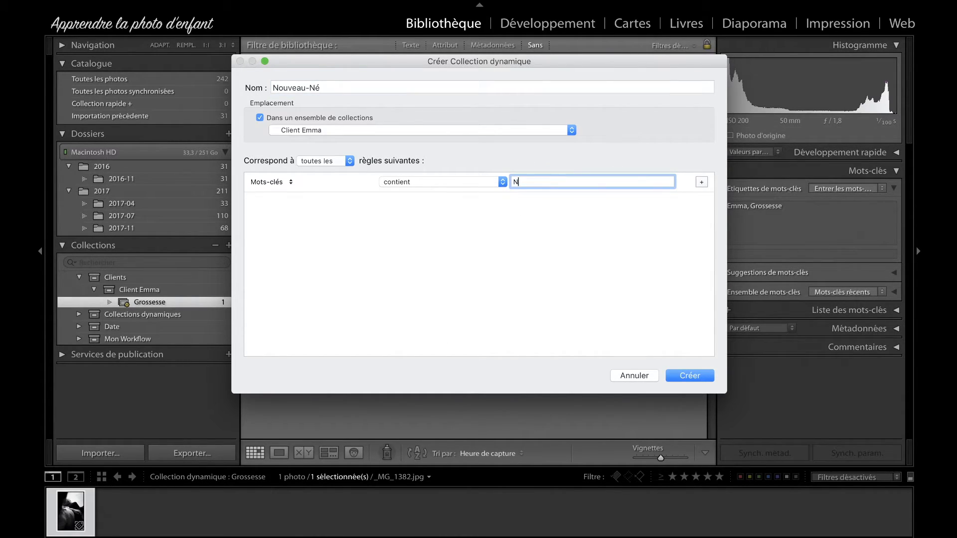
type("ouveau -né")
left_click(696, 374)
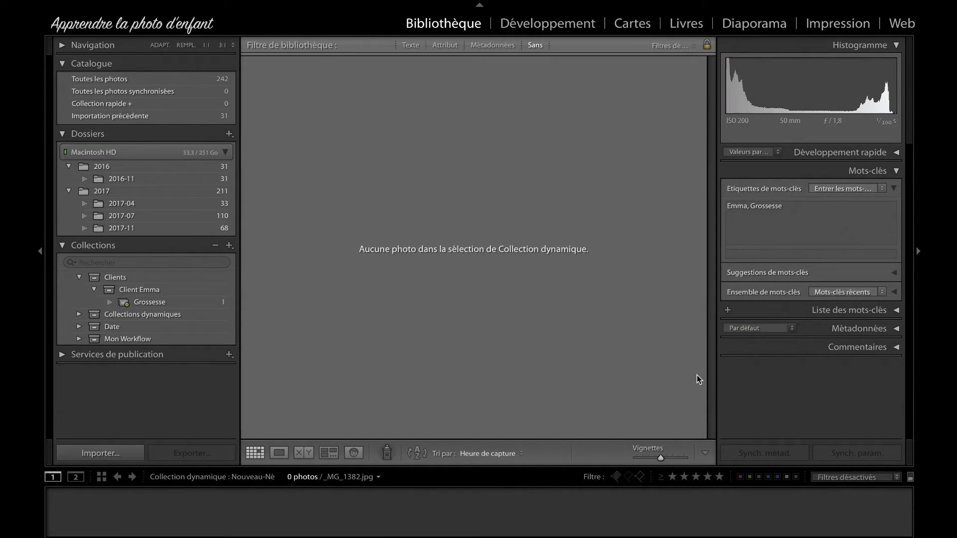
Step: Collapse the client's collection set and the parent Clients set
right_click(154, 314)
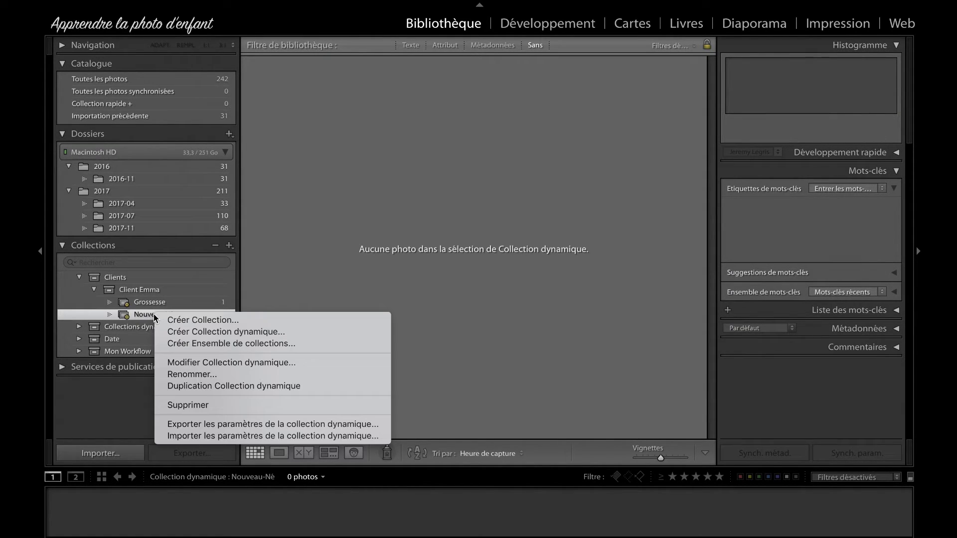
left_click(294, 277)
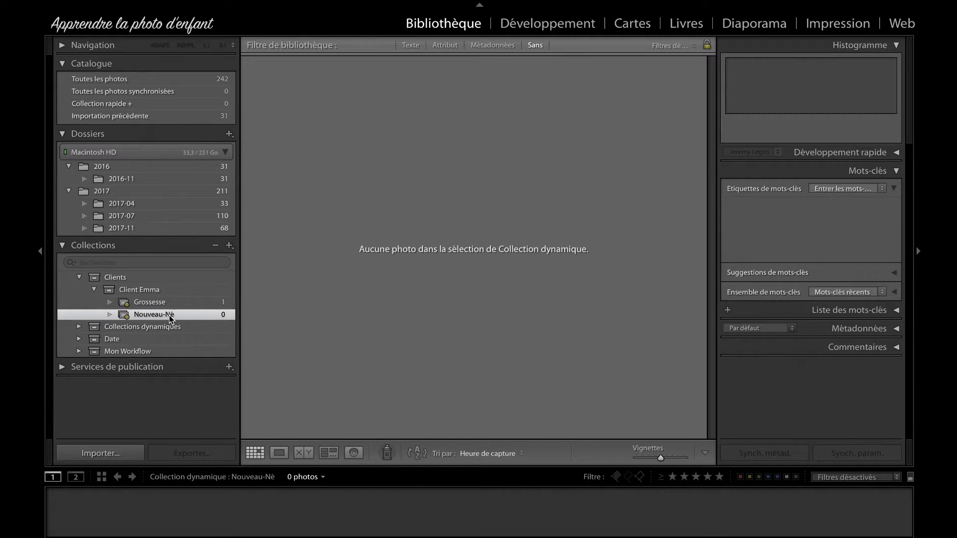
left_click(94, 292)
left_click(79, 277)
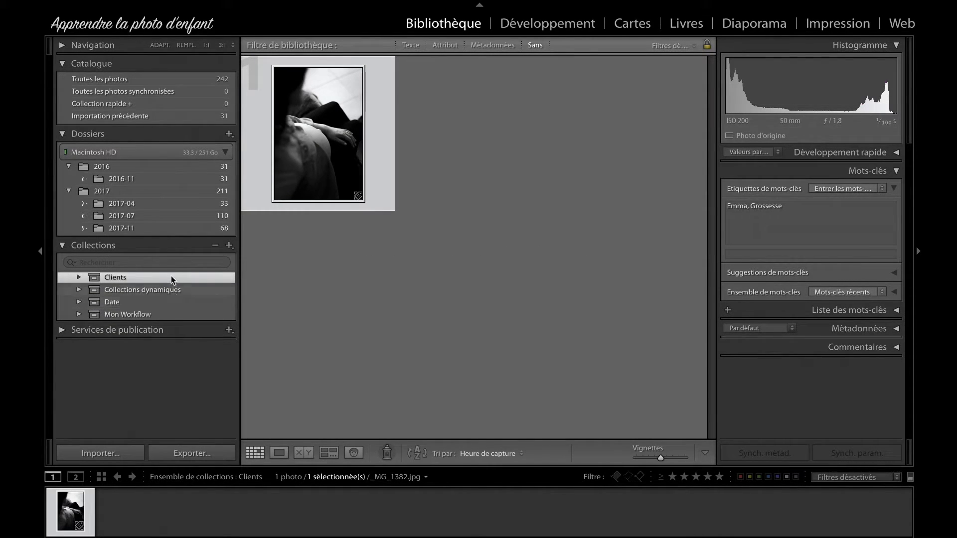
Step: Create a top-level collection set named Evénement, not placed inside any other set
left_click(230, 245)
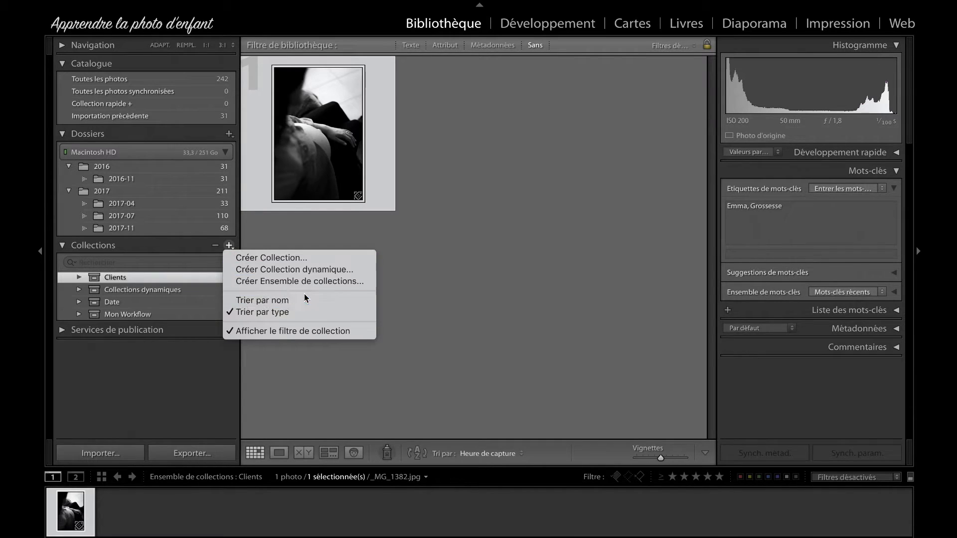
left_click(313, 284)
type("Evénement")
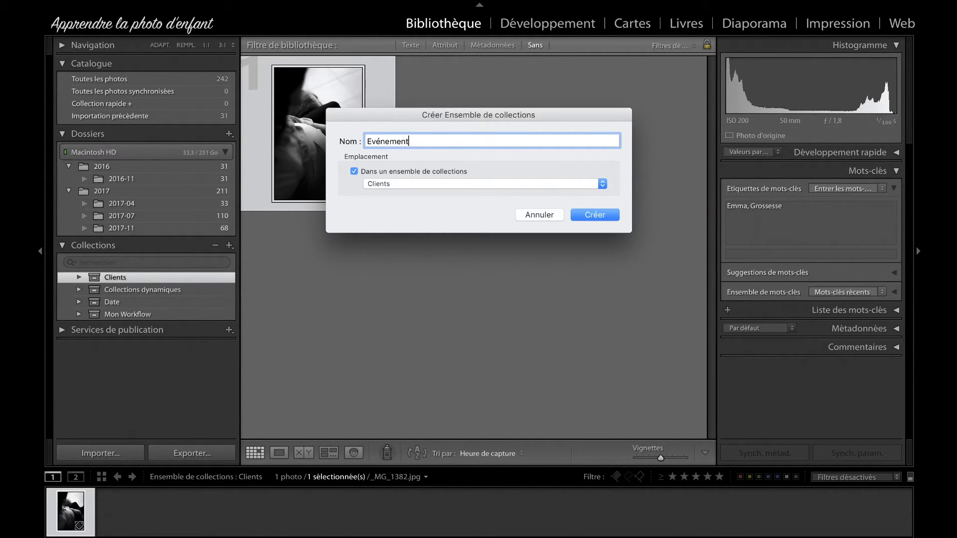
left_click(408, 170)
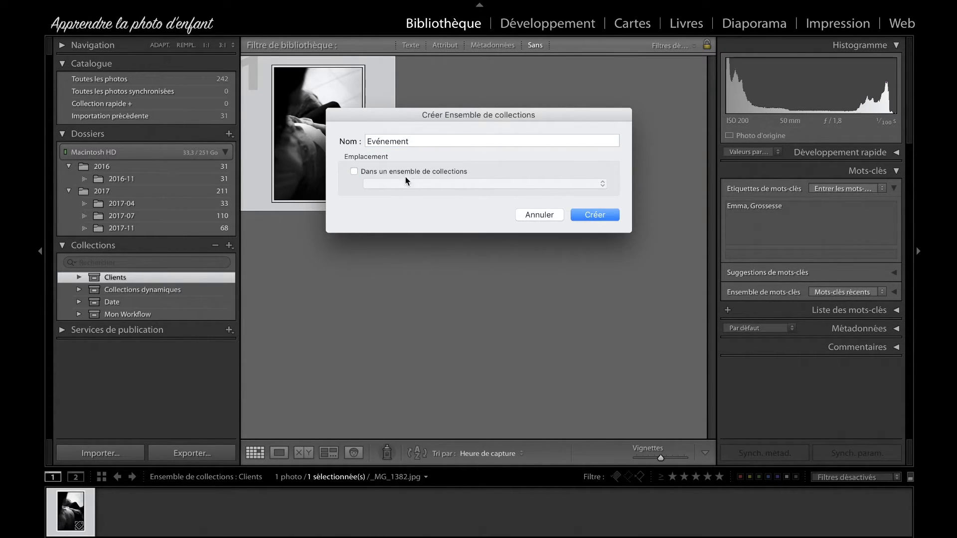
left_click(595, 216)
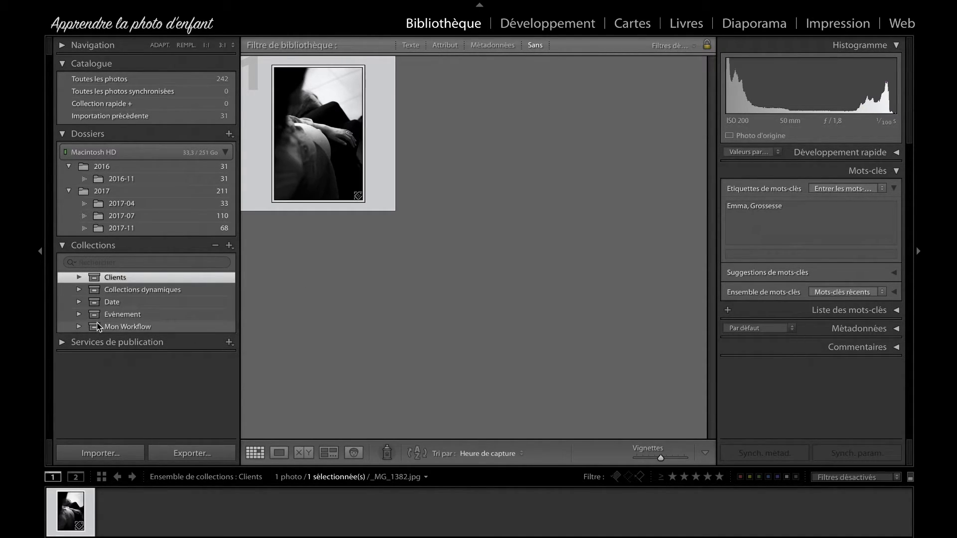
Step: Create a collection set named Anniversaire inside the Evénement set
right_click(125, 315)
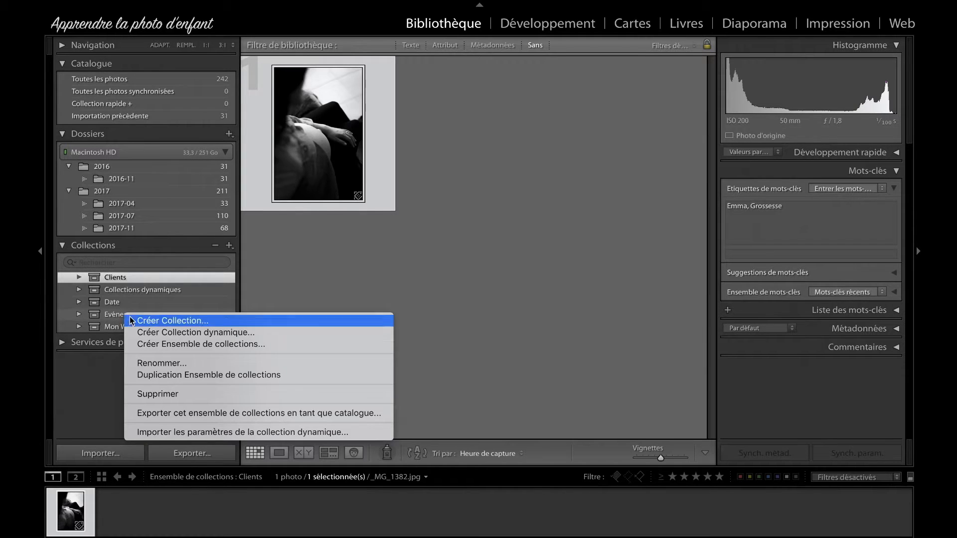
left_click(244, 342)
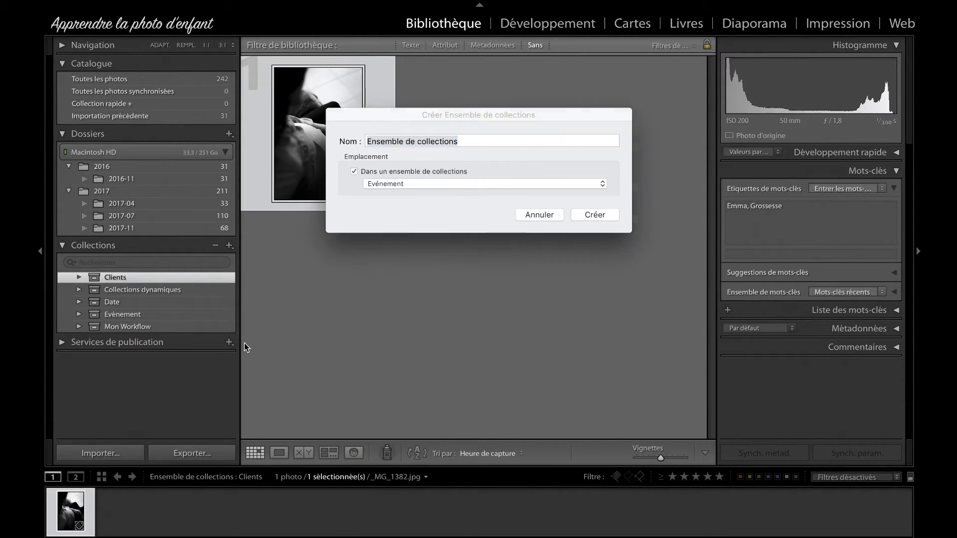
type("Anniver")
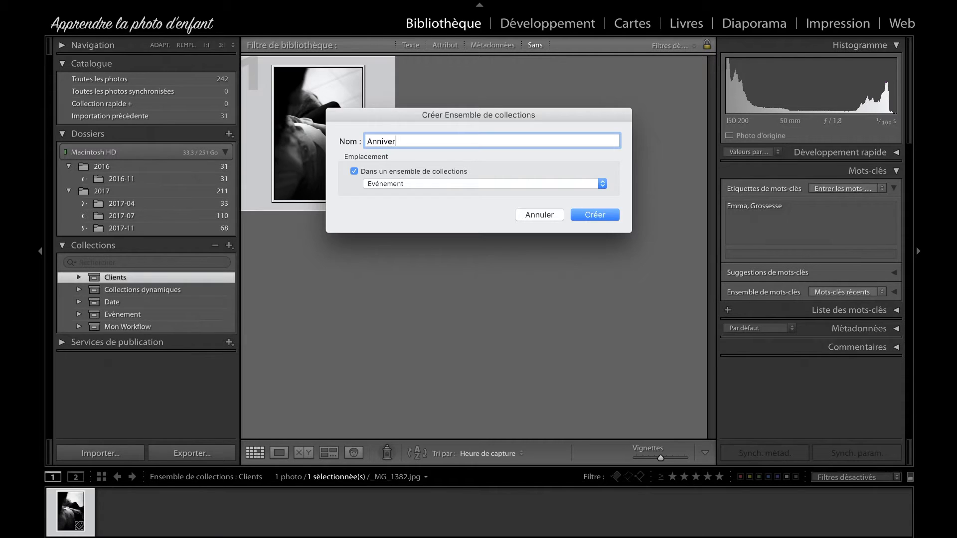
type("saire")
left_click(591, 212)
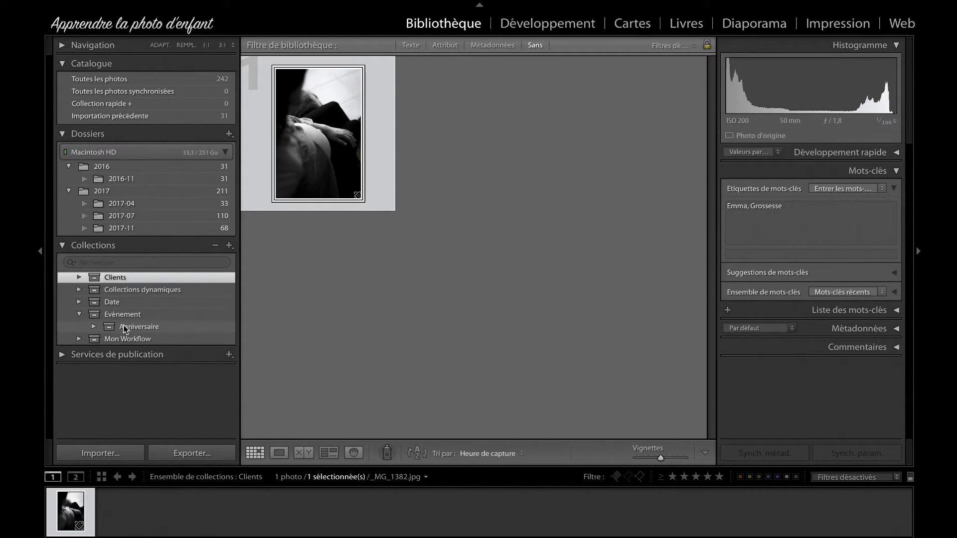
Step: Start a smart collection in Anniversaire named with the child's first name, with the rule Mots-clés contient that first name
right_click(142, 326)
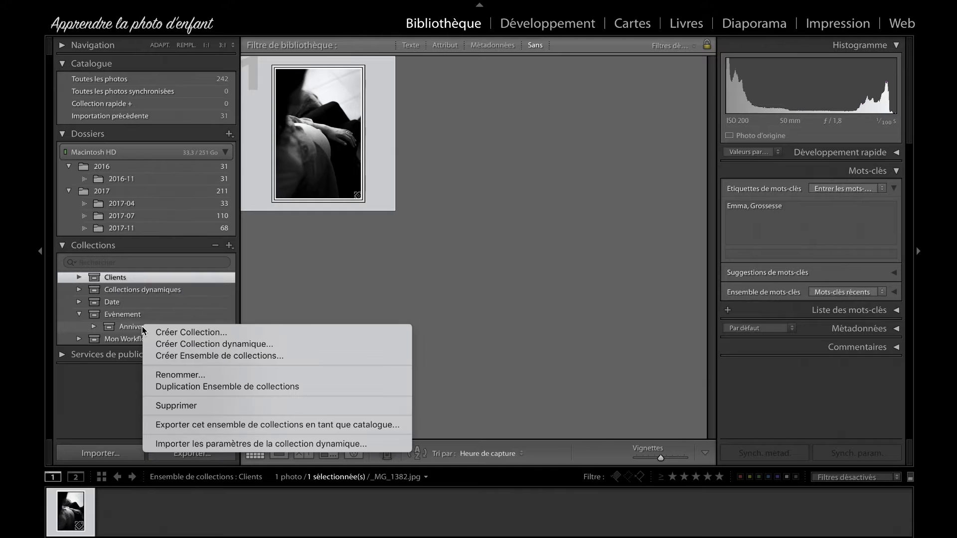
left_click(260, 344)
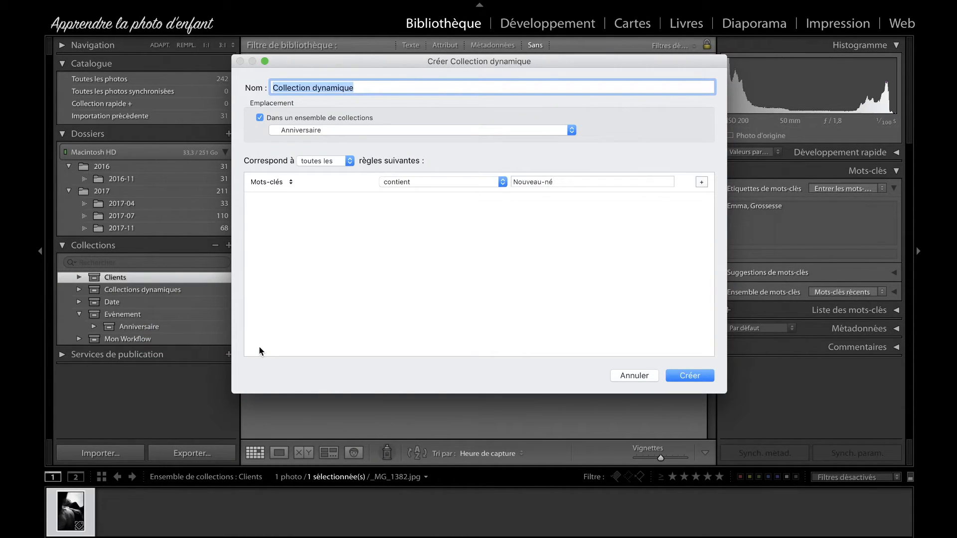
type("Pierre")
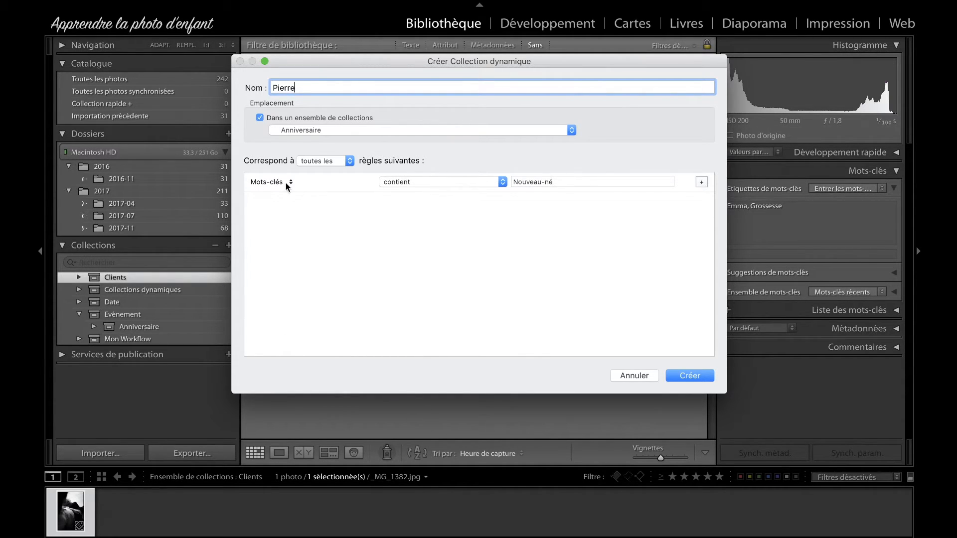
left_click(533, 181)
type("Pierre")
left_click(532, 296)
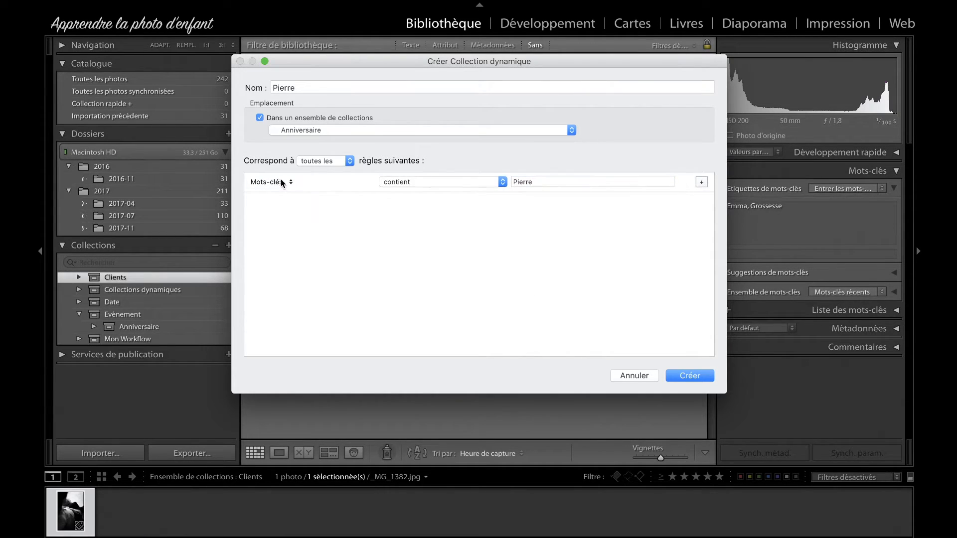
left_click(533, 185)
left_click(544, 182)
Step: Add a second rule, Mots-clés contient Anniversaire, and create the smart collection
left_click(702, 182)
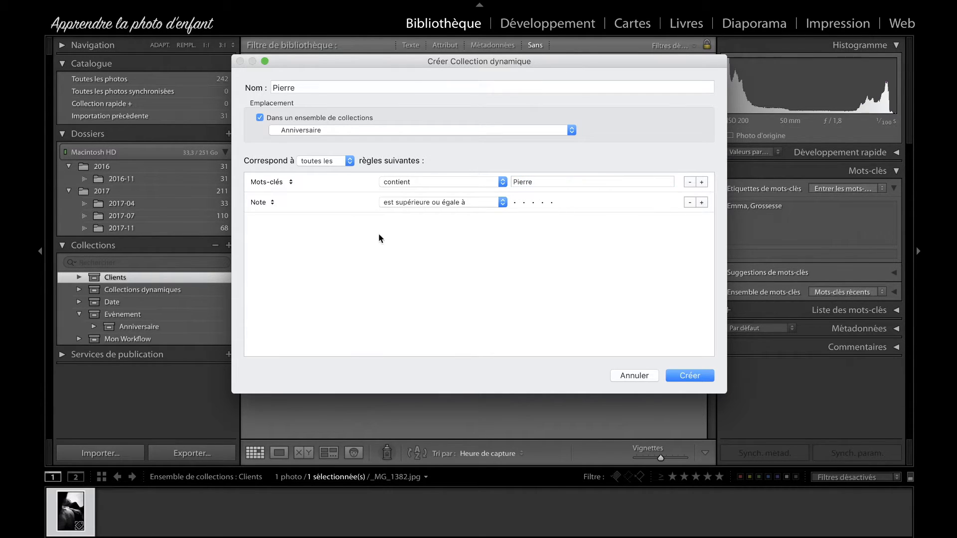
left_click(273, 202)
mouse_move(294, 325)
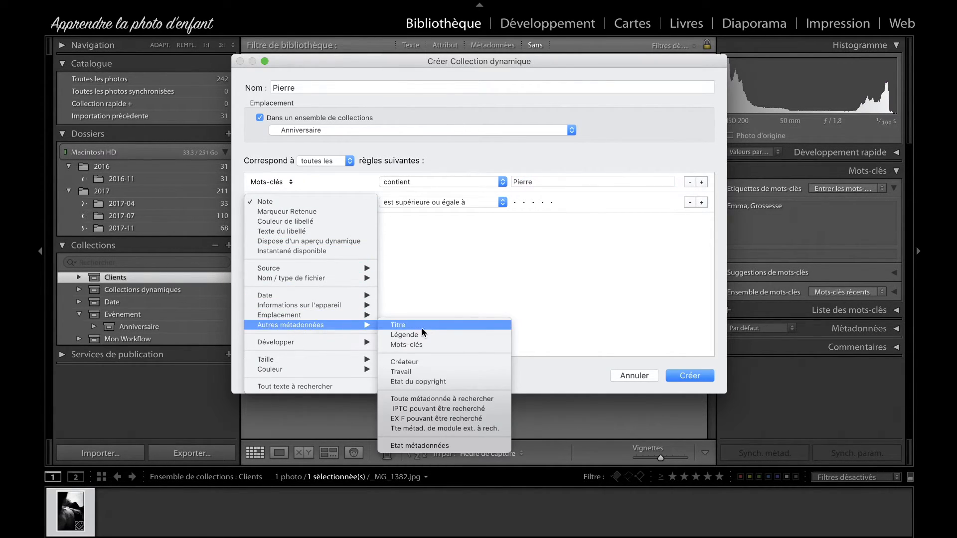
left_click(425, 344)
left_click(548, 199)
type("Anniversaire")
left_click(589, 238)
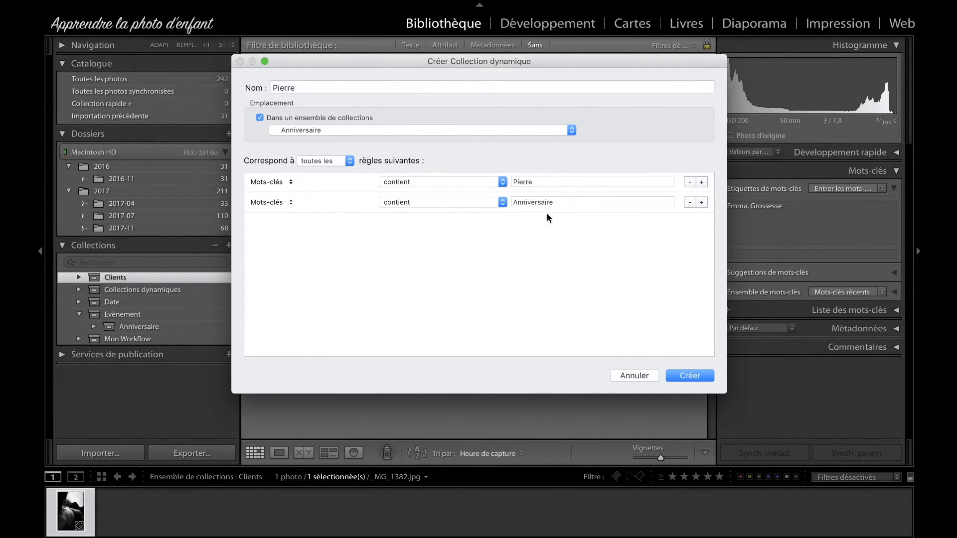
left_click(694, 379)
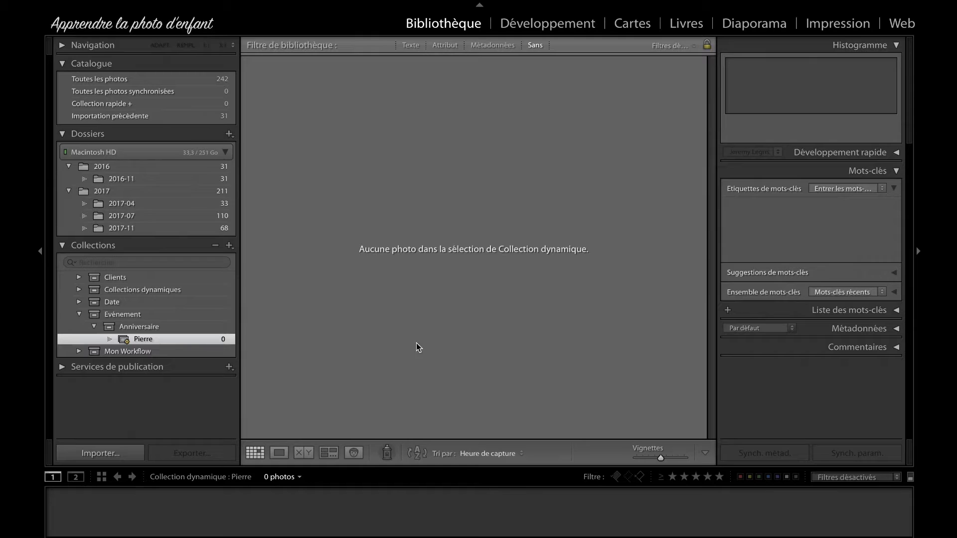
Step: Tag the first photo in the 2017-11 folder with the child's first name and anniversaire, and show the matching smart collection
left_click(144, 227)
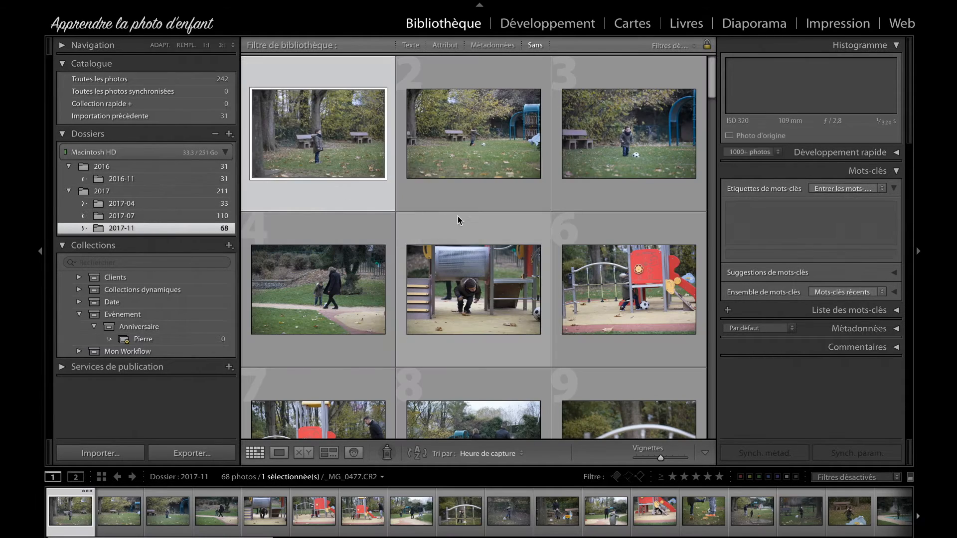
left_click(776, 222)
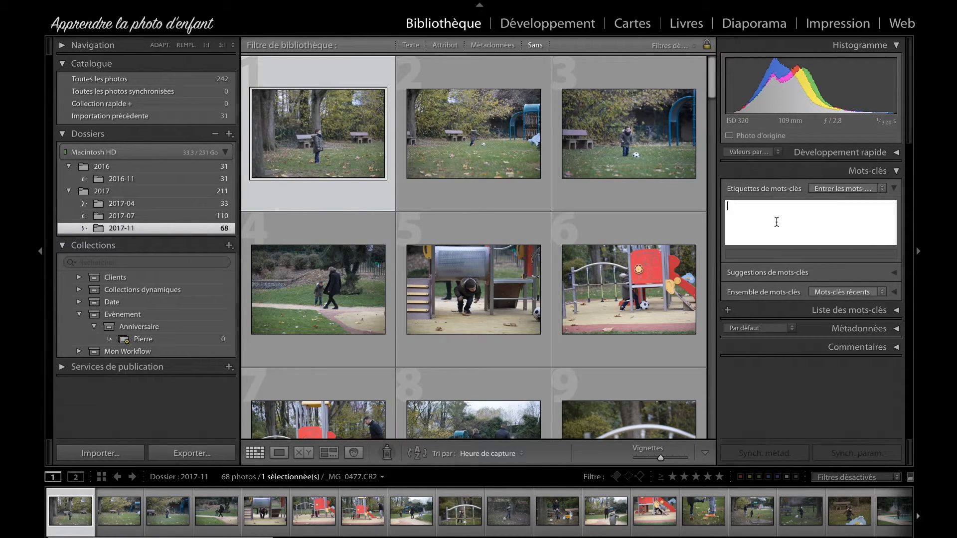
type("pierre,anniversaire")
key("Return")
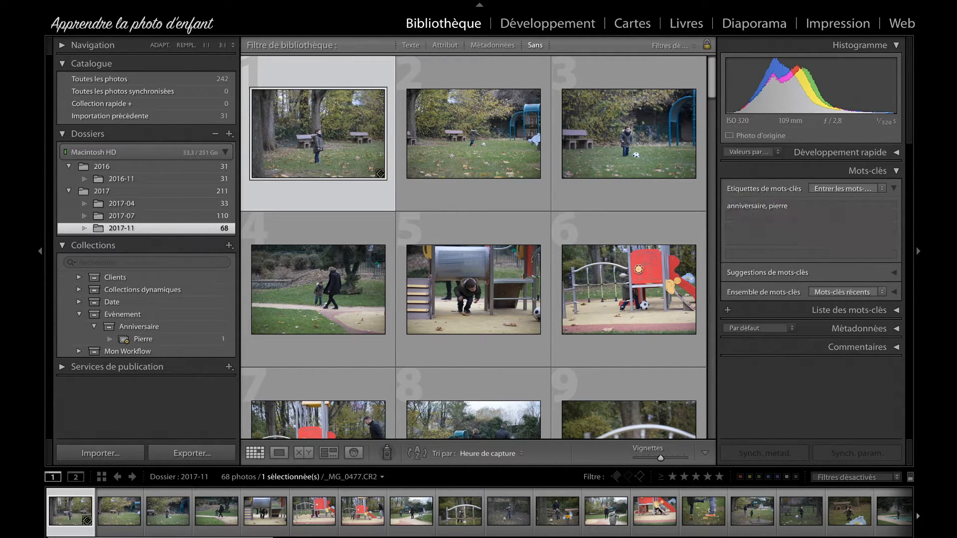
left_click(188, 338)
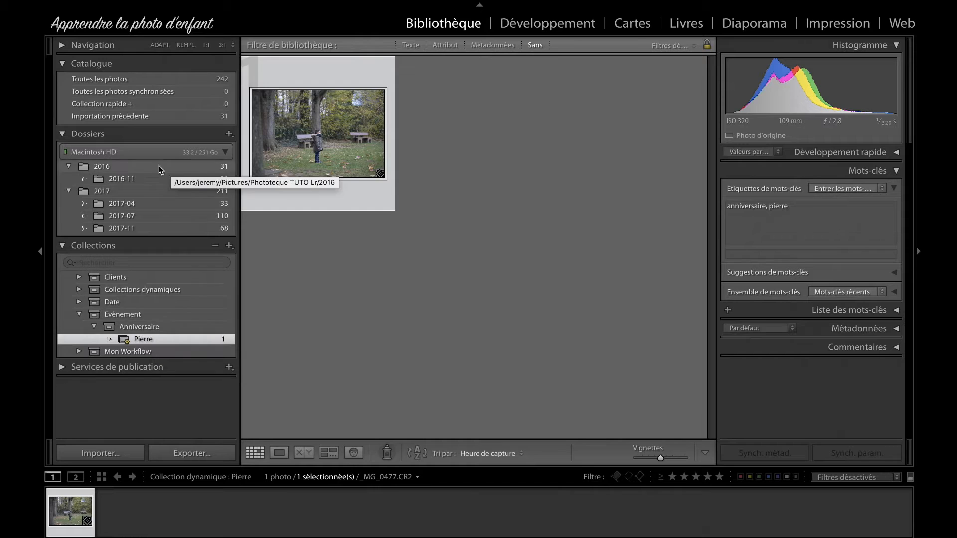
Step: Create a collection set named Noel inside the Evénement set
left_click(94, 326)
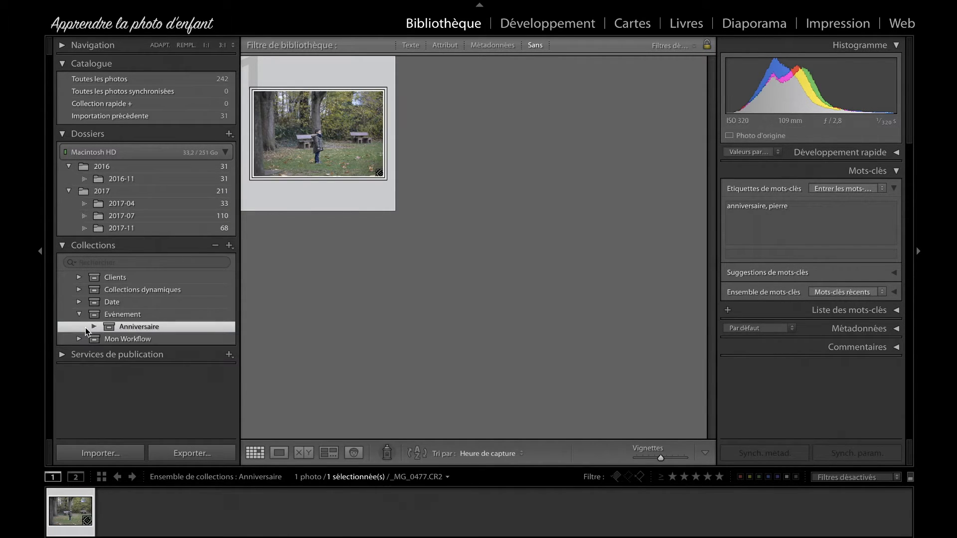
right_click(123, 319)
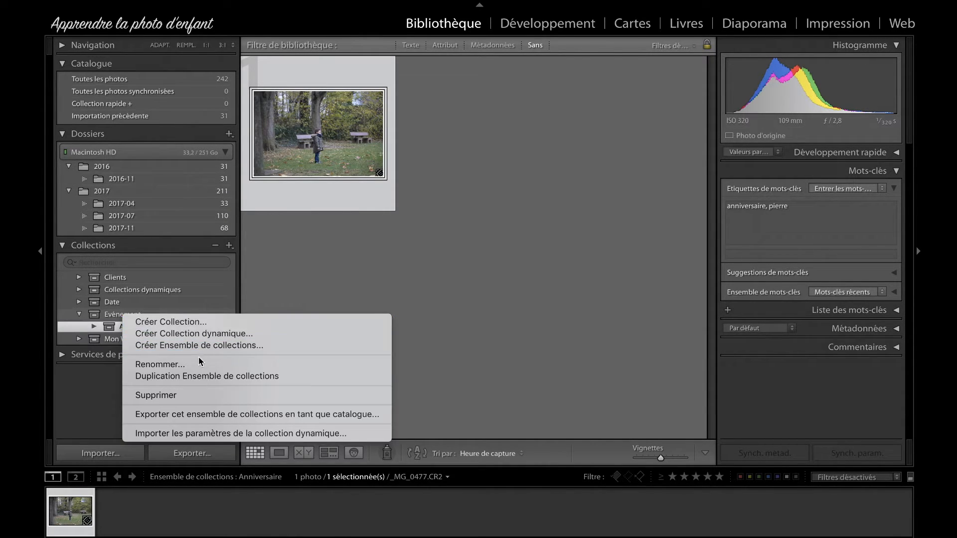
left_click(234, 345)
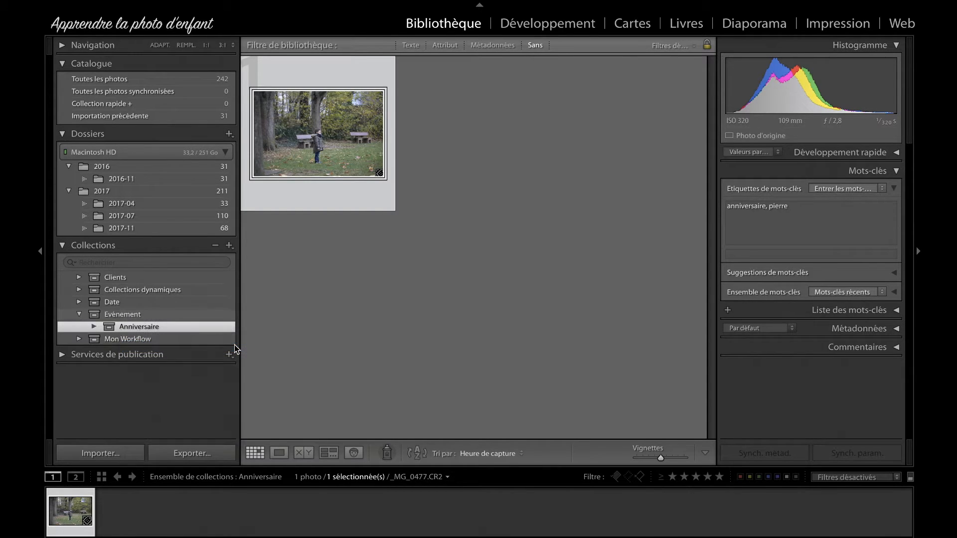
type("Noel")
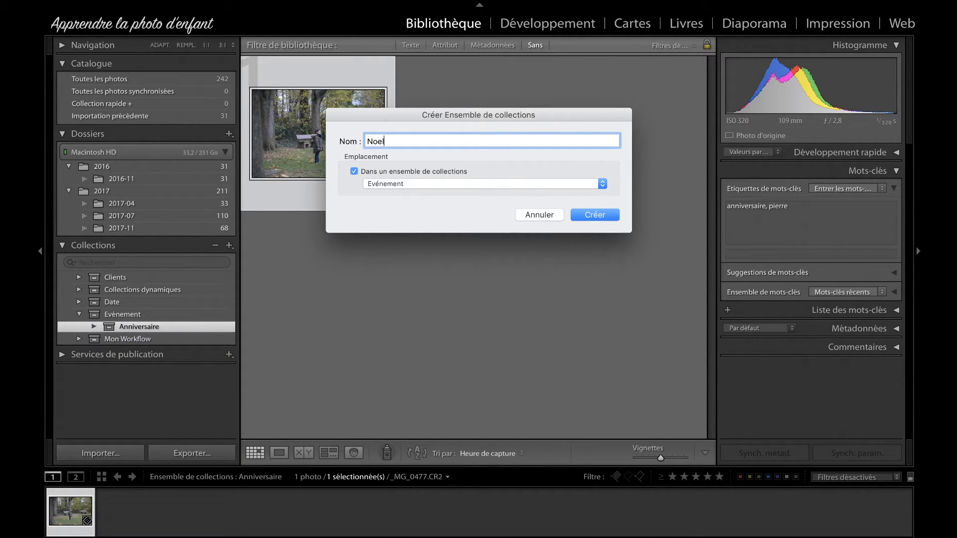
left_click(593, 215)
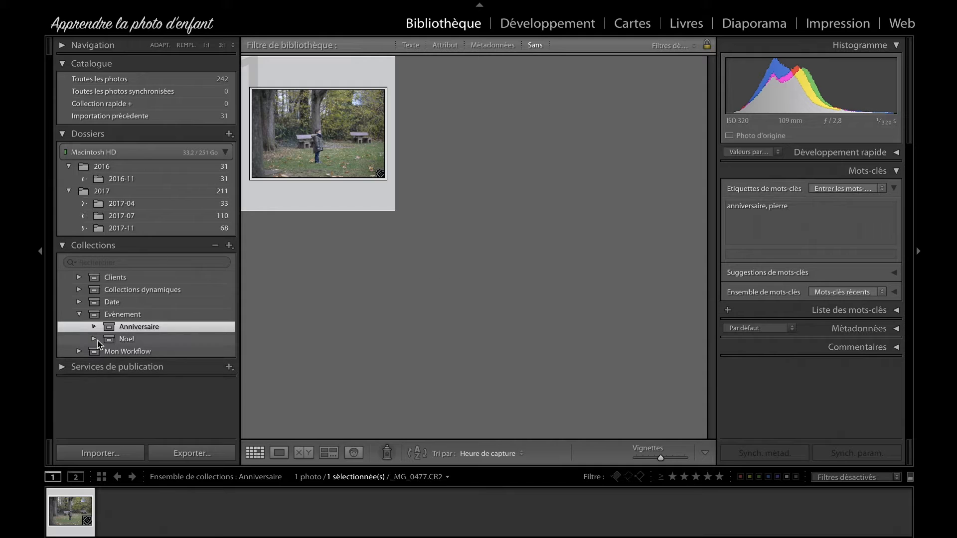
Step: Start a smart collection named 2016 in Noel, with a single rule using Date de capture est dans la plage
right_click(125, 339)
left_click(223, 356)
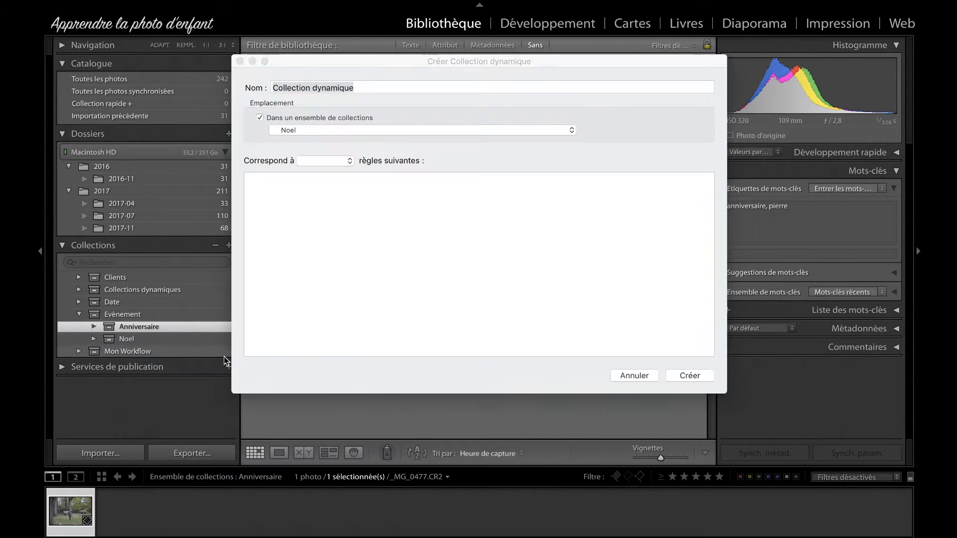
type("2016")
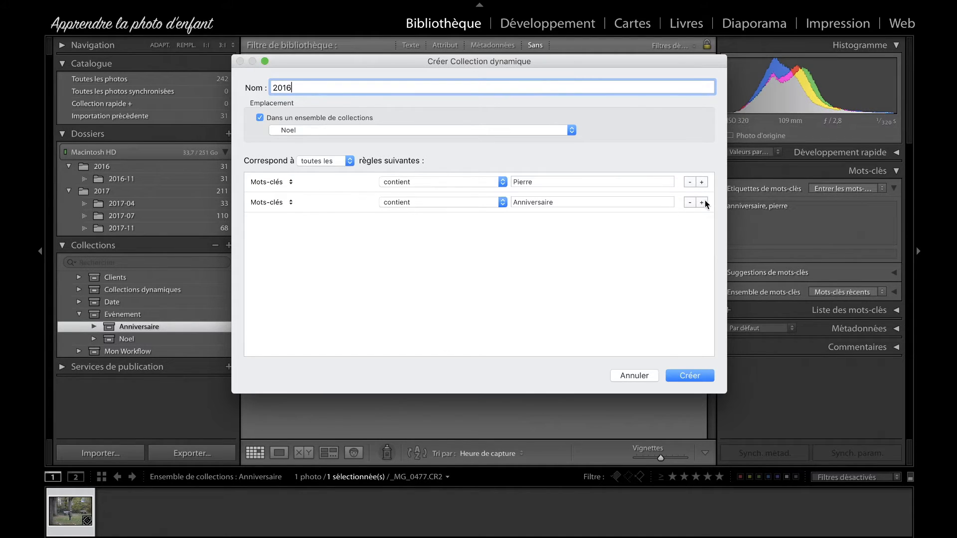
left_click(689, 201)
left_click(273, 182)
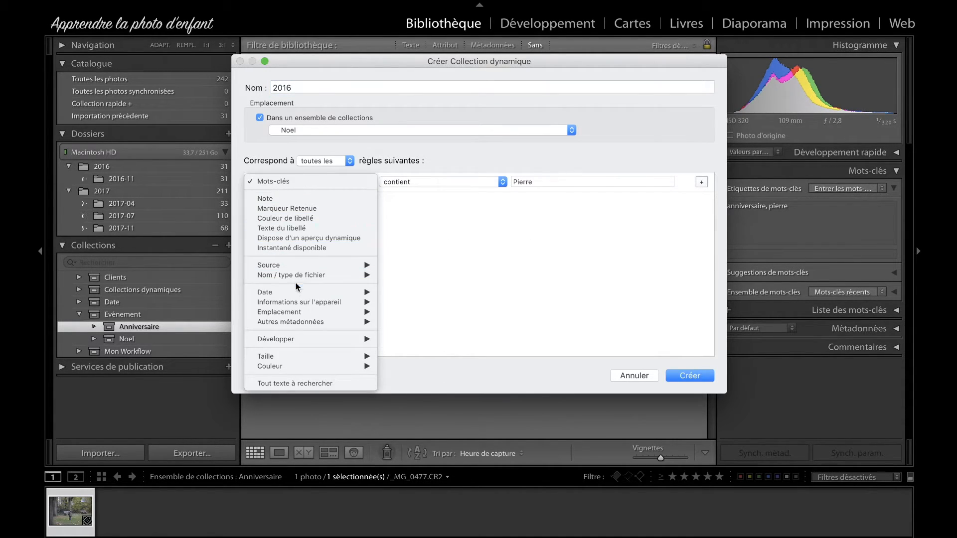
mouse_move(322, 293)
left_click(411, 295)
left_click(503, 182)
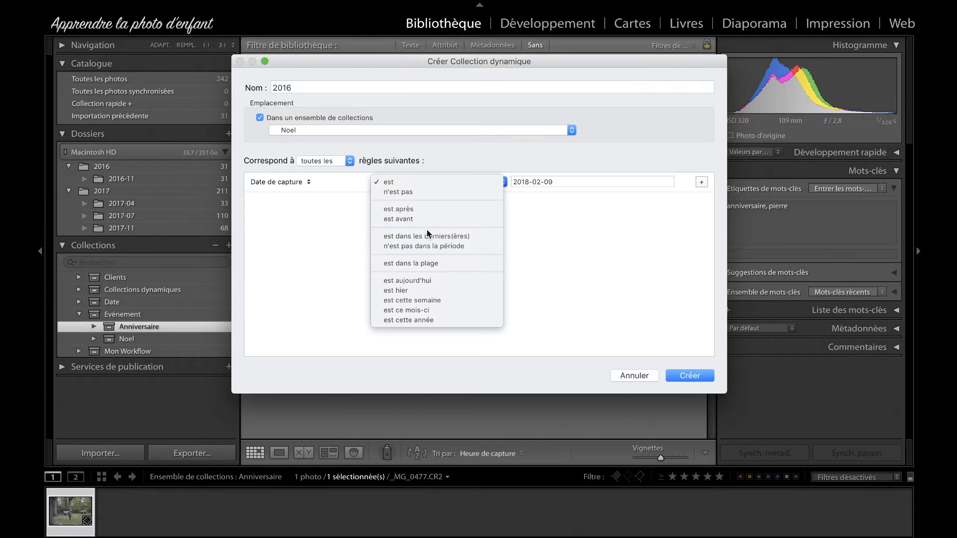
left_click(429, 259)
Step: Set the start of the capture date range to 2016-12-01
left_click(528, 182)
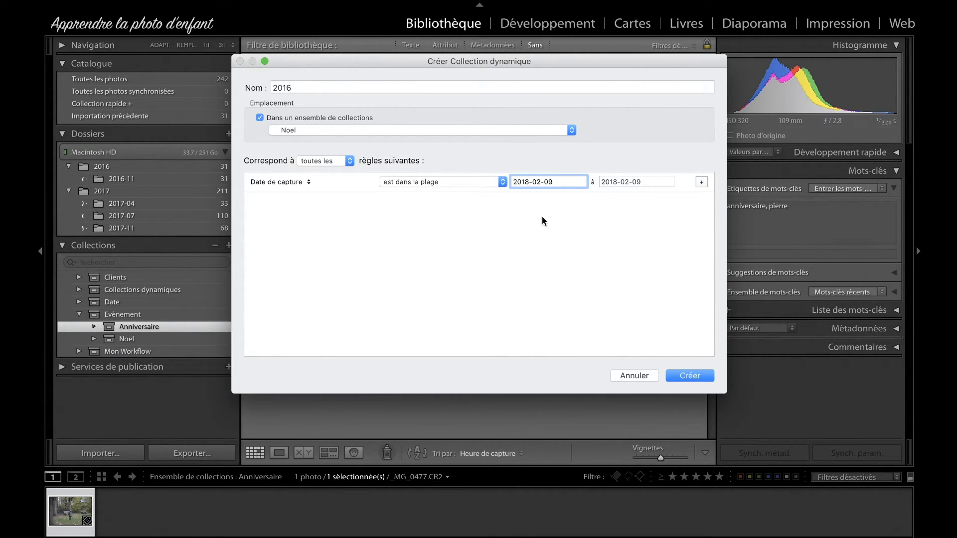
key("BackSpace")
type("6")
key("Right")
key("Right")
key("BackSpace")
type("1")
key("Right")
key("Right")
key("BackSpace")
key("BackSpace")
type("01")
Step: Set the end of the capture date range to 2018-12-31 and create the smart collection
key("Tab")
key("Right")
key("Left")
key("Left")
key("Left")
key("BackSpace")
key("BackSpace")
type("12")
key("Tab")
key("Right")
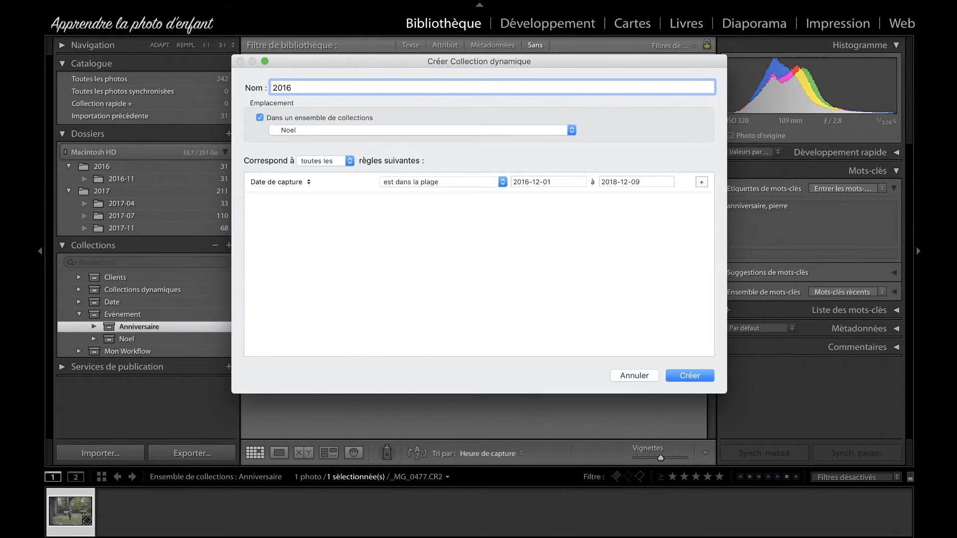
left_click(652, 182)
key("Right")
key("BackSpace")
key("BackSpace")
type("31")
left_click(698, 375)
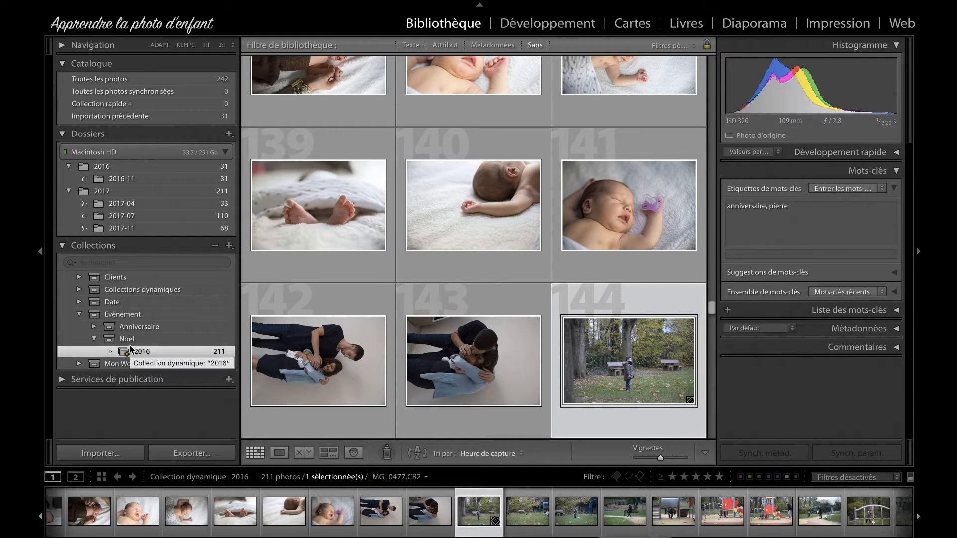
Step: Collapse the Evénement set and create a top-level collection set named Personnes, outside any other set
left_click(81, 315)
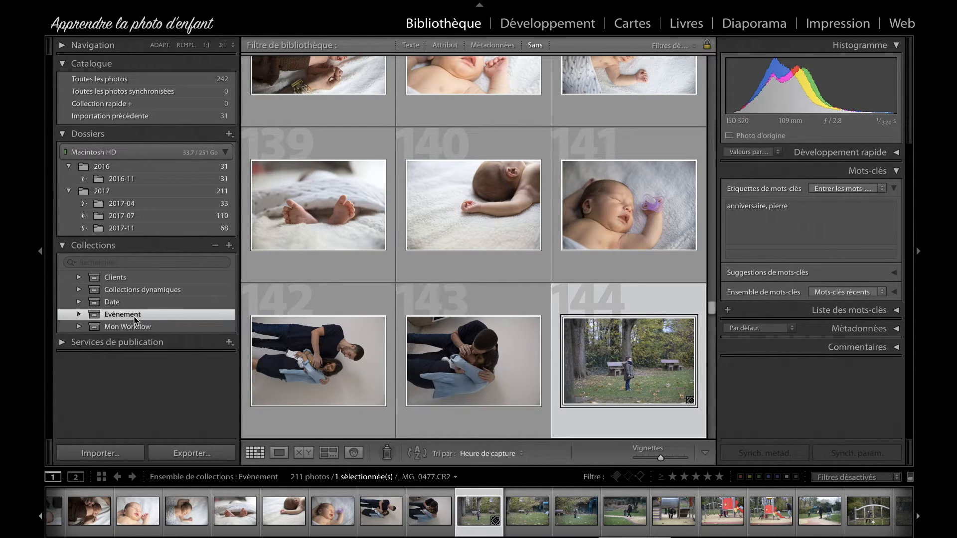
left_click(229, 245)
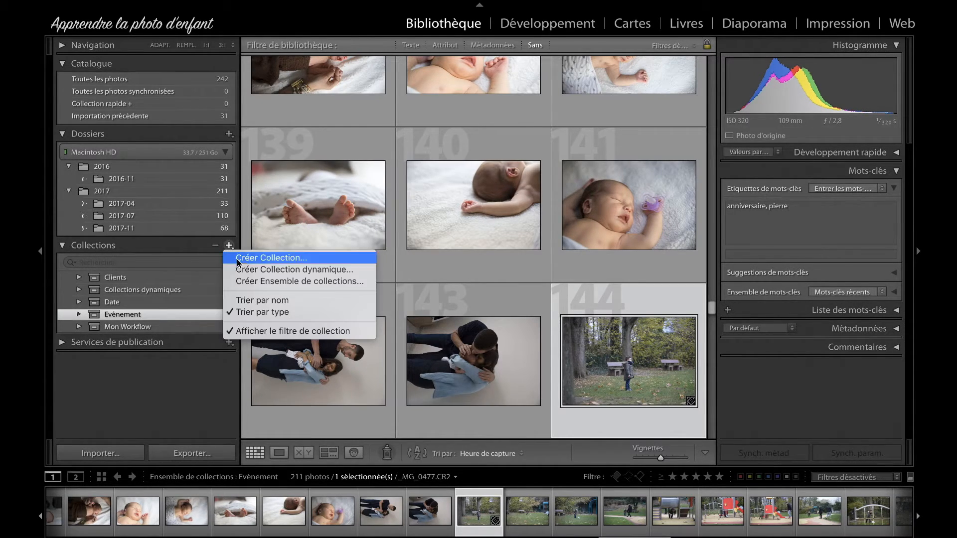
left_click(287, 281)
type("Personnes")
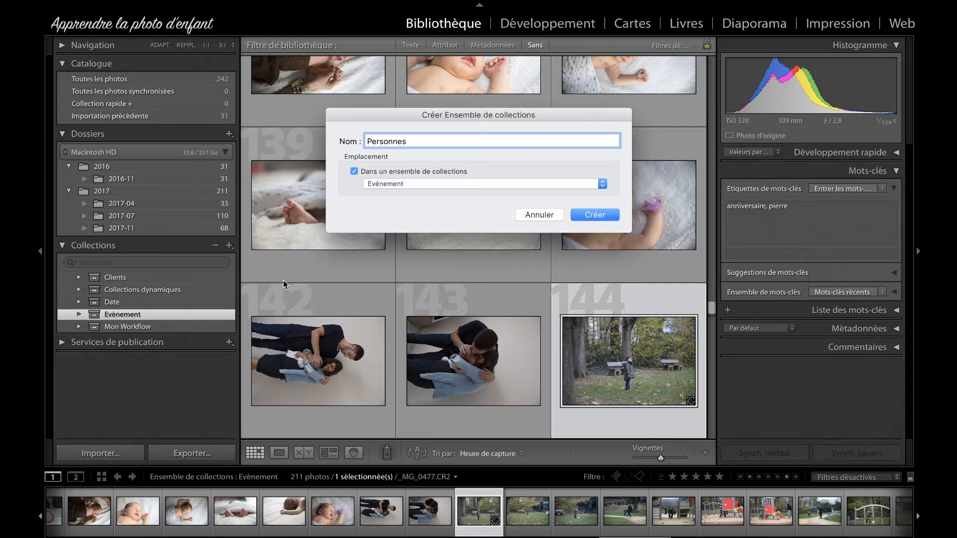
left_click(396, 172)
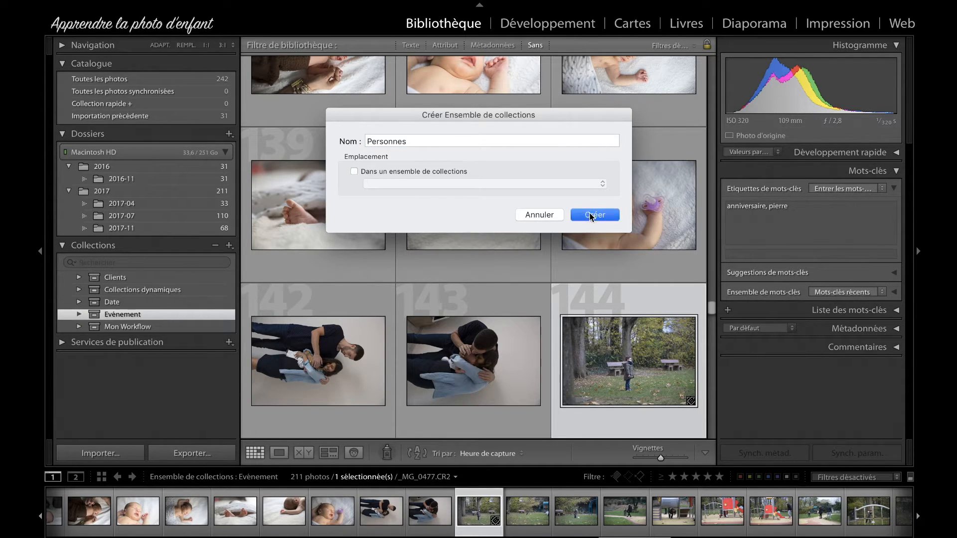
left_click(590, 215)
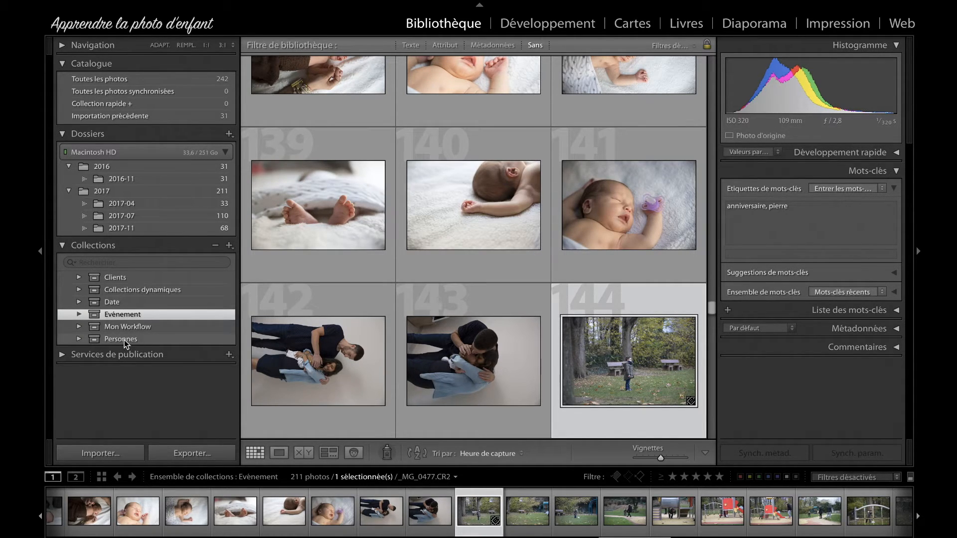
Step: Start a smart collection in the Personnes set, named with the child's first name
left_click(140, 339)
right_click(140, 339)
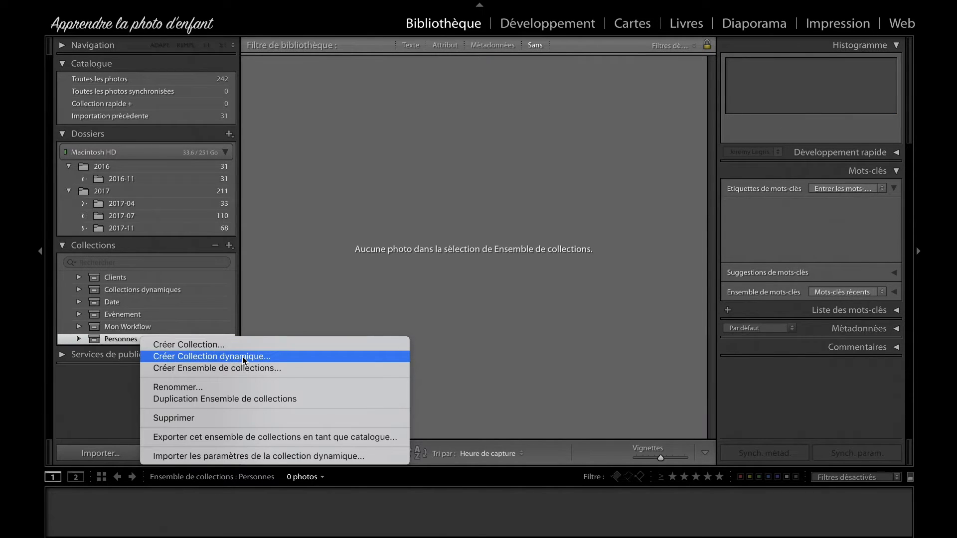
left_click(255, 357)
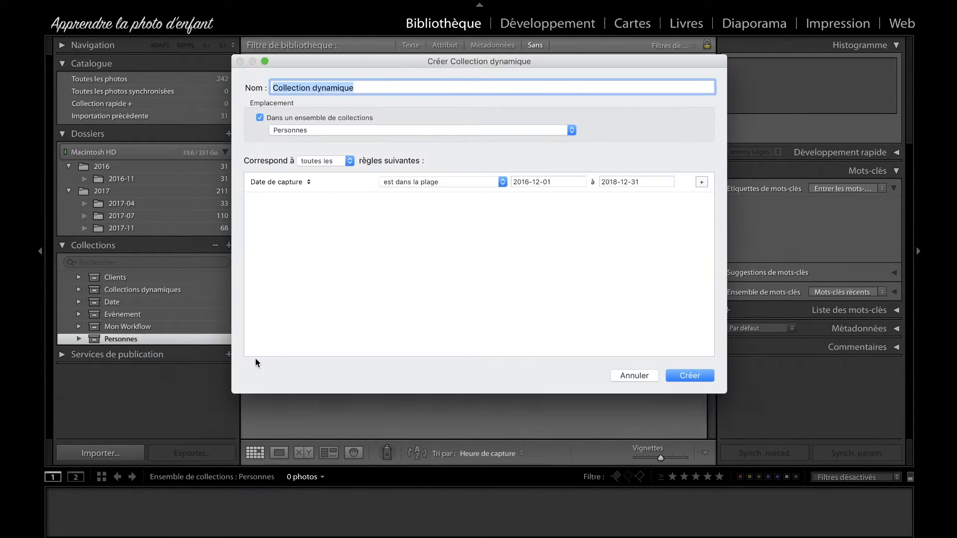
type("Mat")
key("BackSpace")
key("BackSpace")
key("BackSpace")
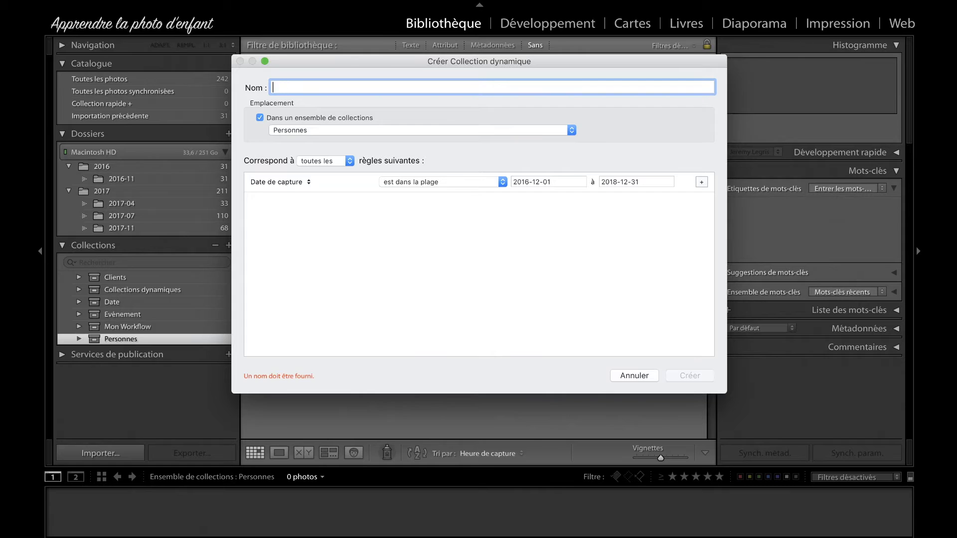
type("Pierre")
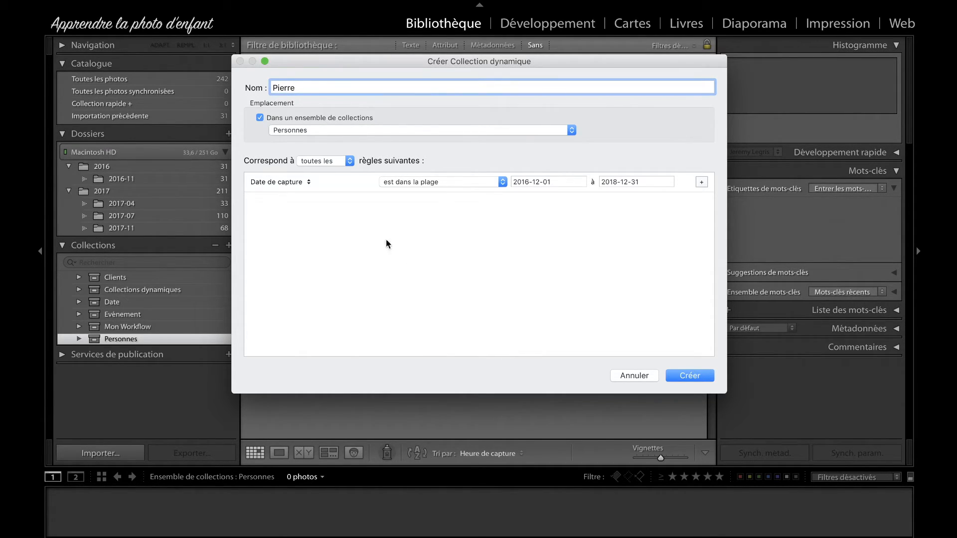
Step: Change the rule to Mots-clés contient the child's first name and create the smart collection
left_click(300, 182)
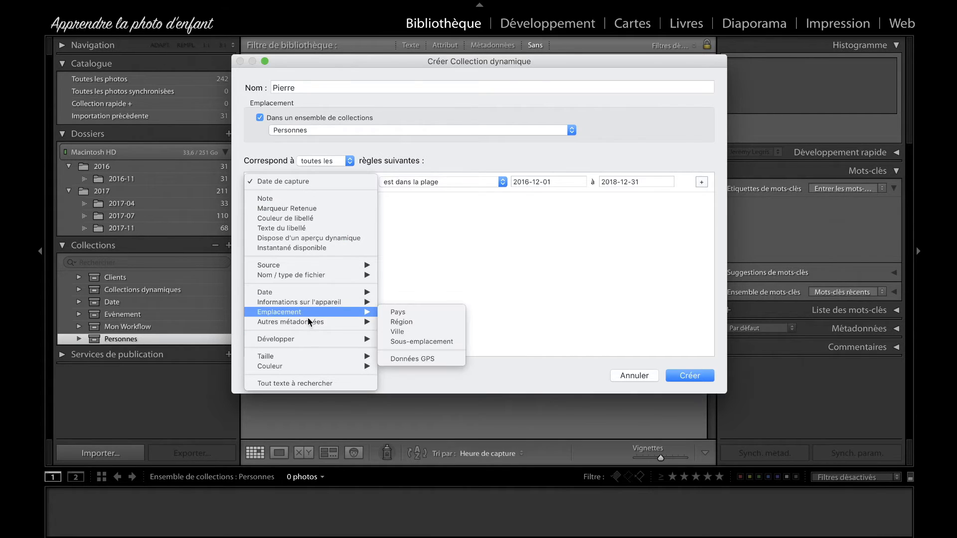
mouse_move(302, 321)
left_click(419, 341)
left_click(562, 182)
type("Pierre")
left_click(635, 225)
left_click(689, 375)
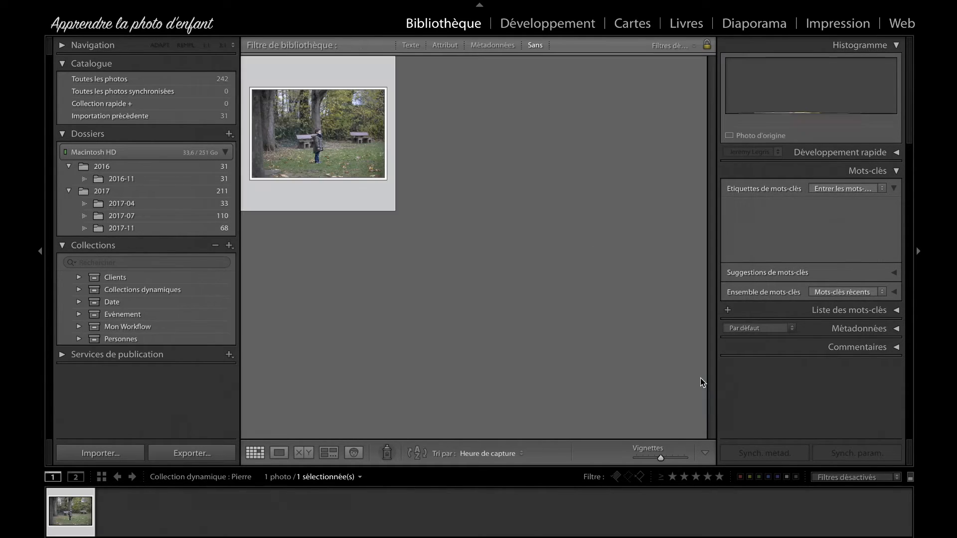
left_click(351, 283)
left_click(340, 148)
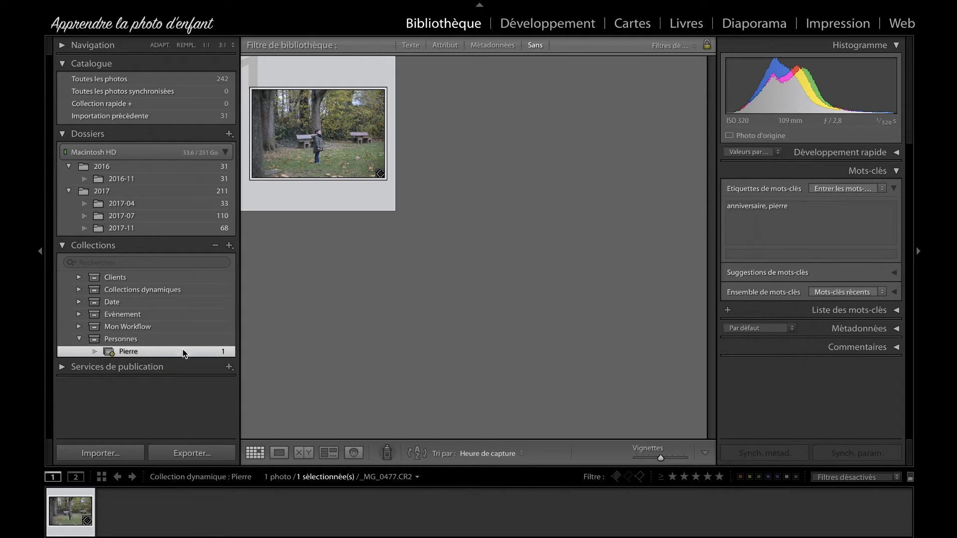
Step: Review the Anniversaire set in Evénement and the child's smart collection in Personnes, and collapse both parent sets
left_click(78, 314)
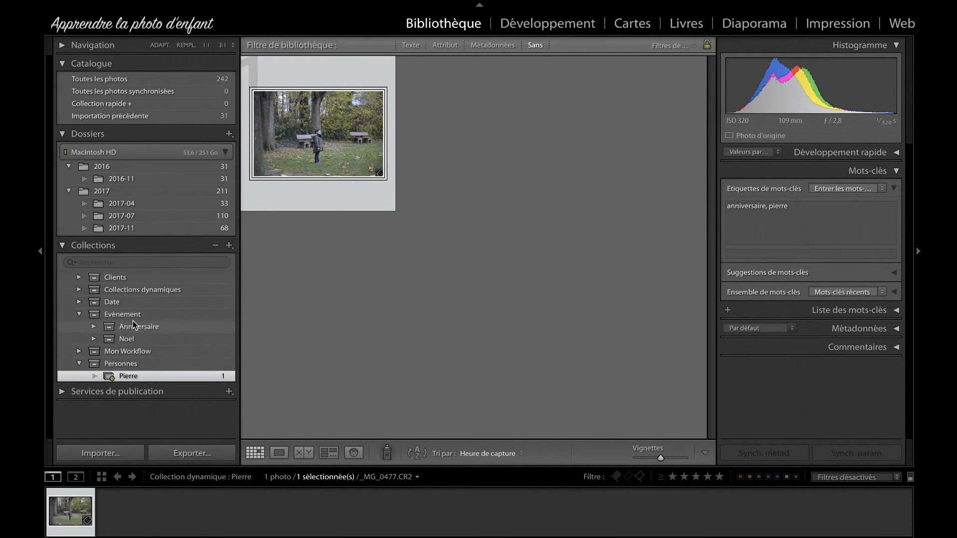
left_click(94, 326)
left_click(160, 342)
left_click(94, 326)
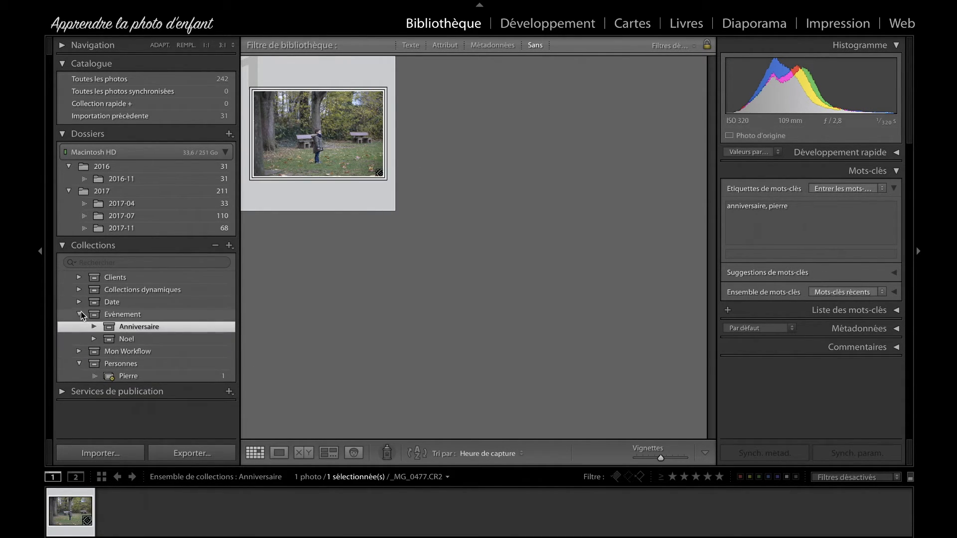
left_click(80, 313)
left_click(144, 352)
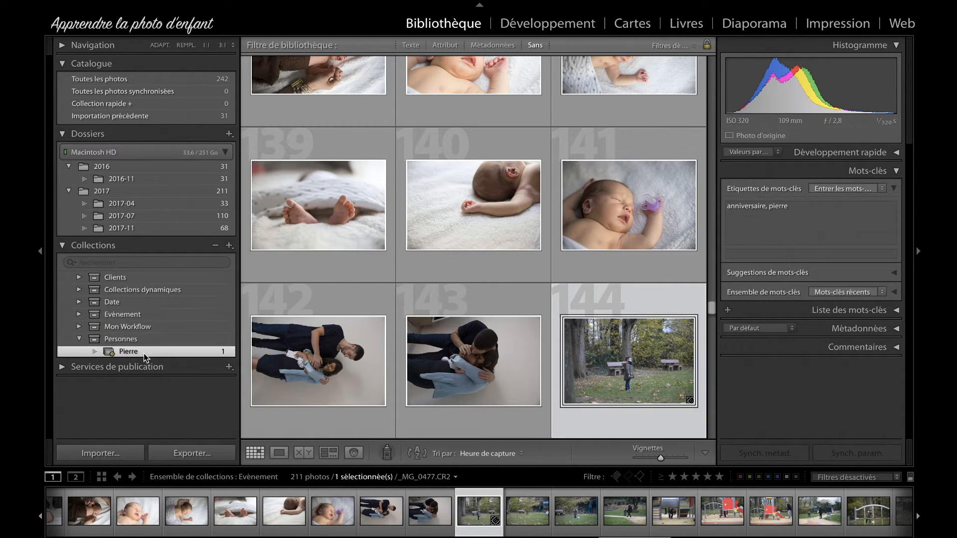
left_click(131, 339)
left_click(79, 339)
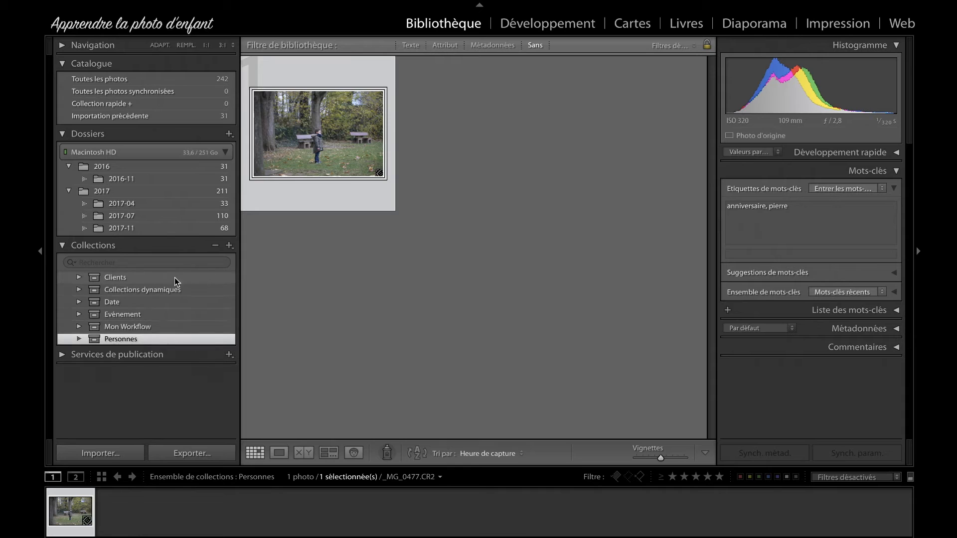
Step: Create a top-level collection set named Portfolio, outside any other set
left_click(229, 246)
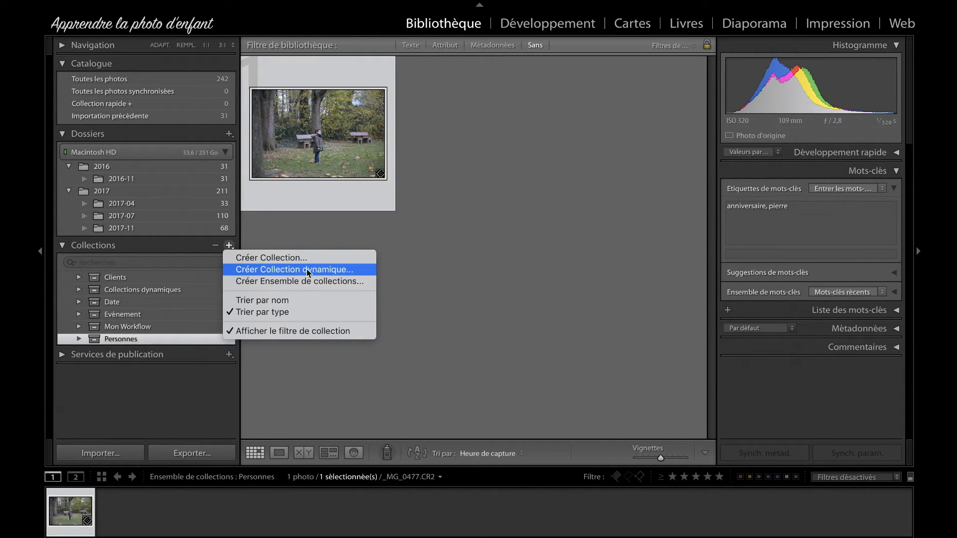
left_click(319, 281)
type("Portfolio")
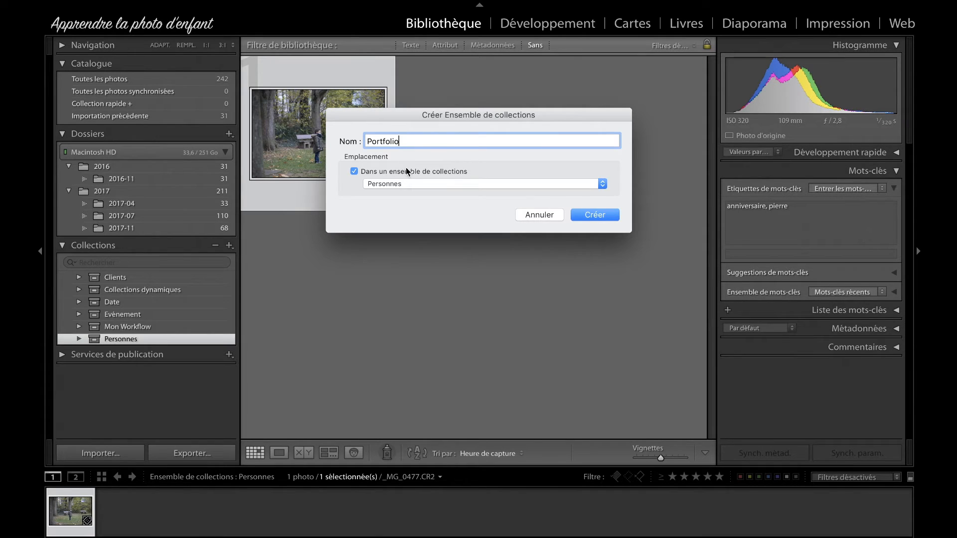
left_click(406, 168)
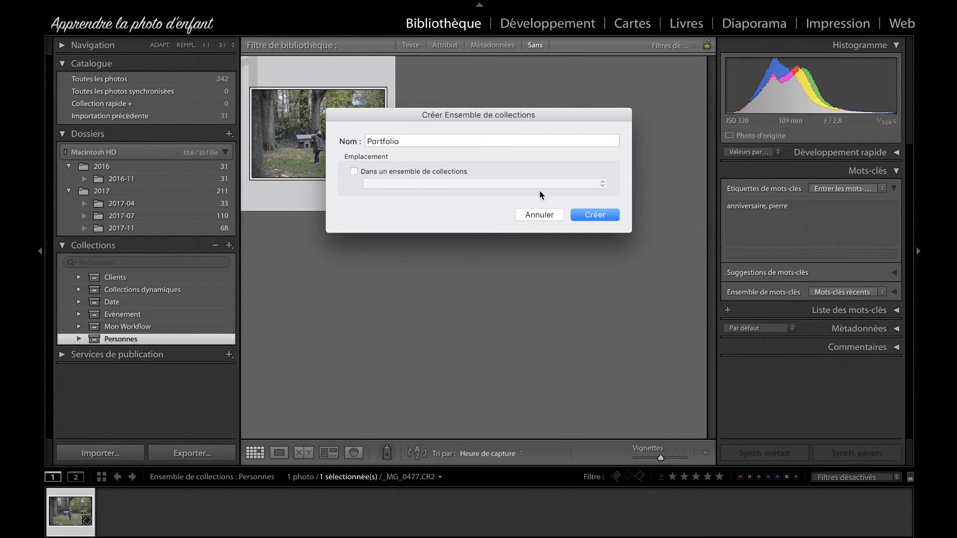
left_click(602, 215)
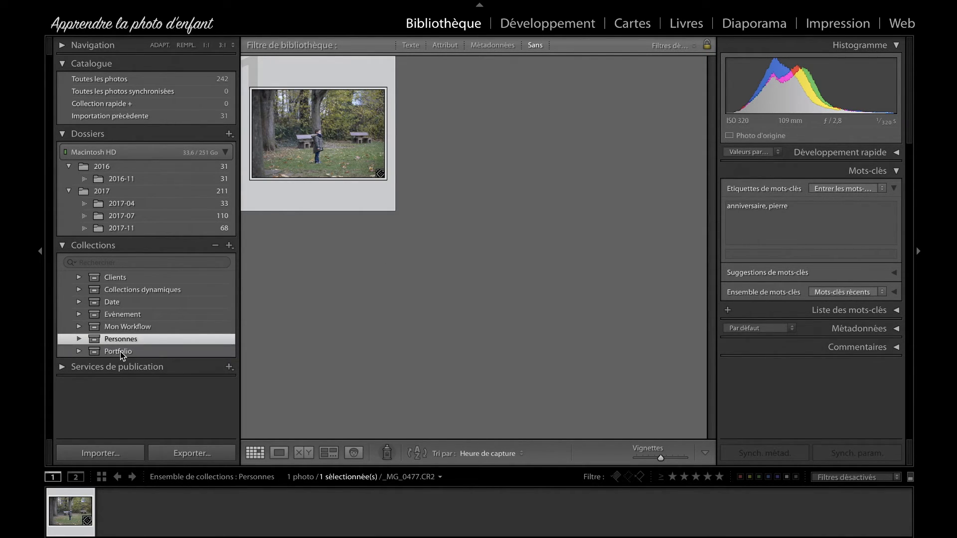
Step: Start a smart collection named Grossesse in the Portfolio set, with the rule Mots-clés contient Grossesse
right_click(120, 352)
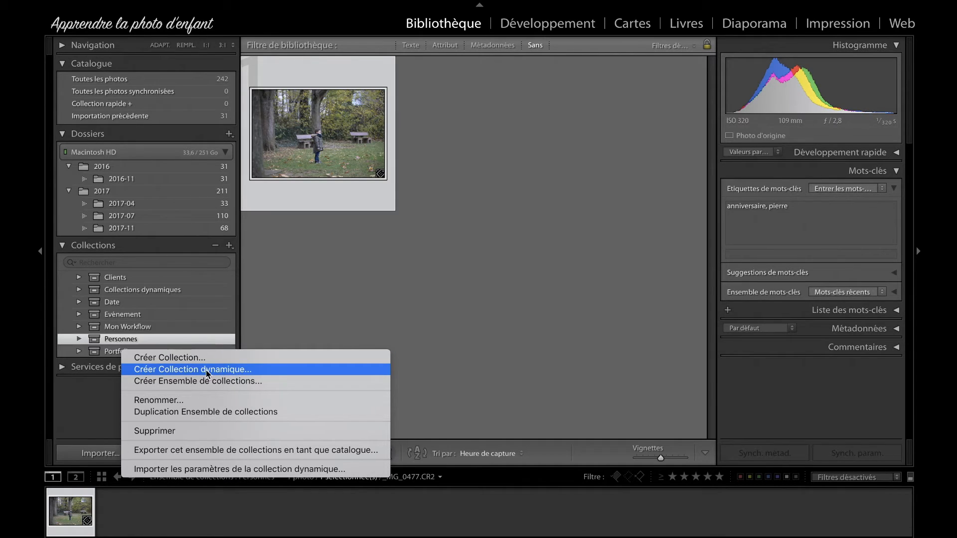
left_click(248, 373)
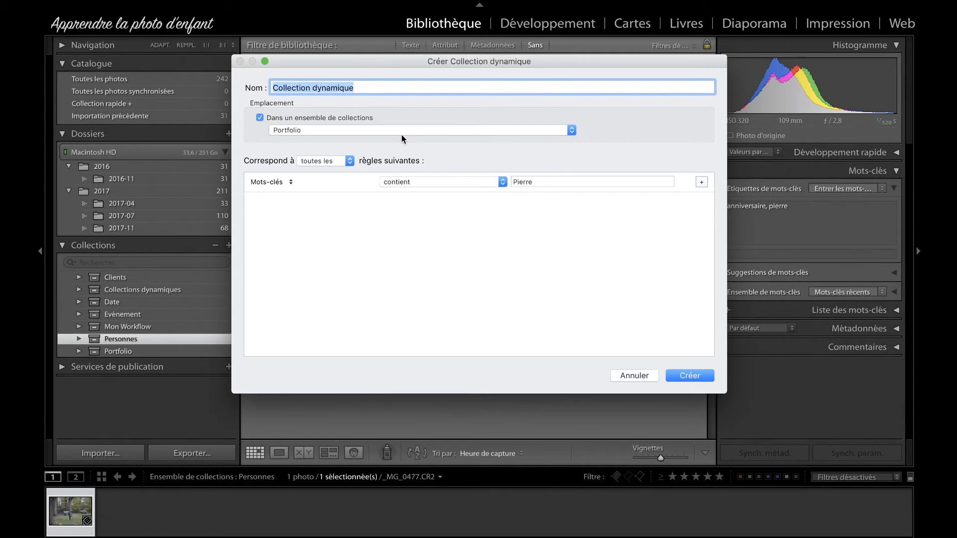
type("Gors")
key("BackSpace")
key("BackSpace")
key("BackSpace")
type("rossesse")
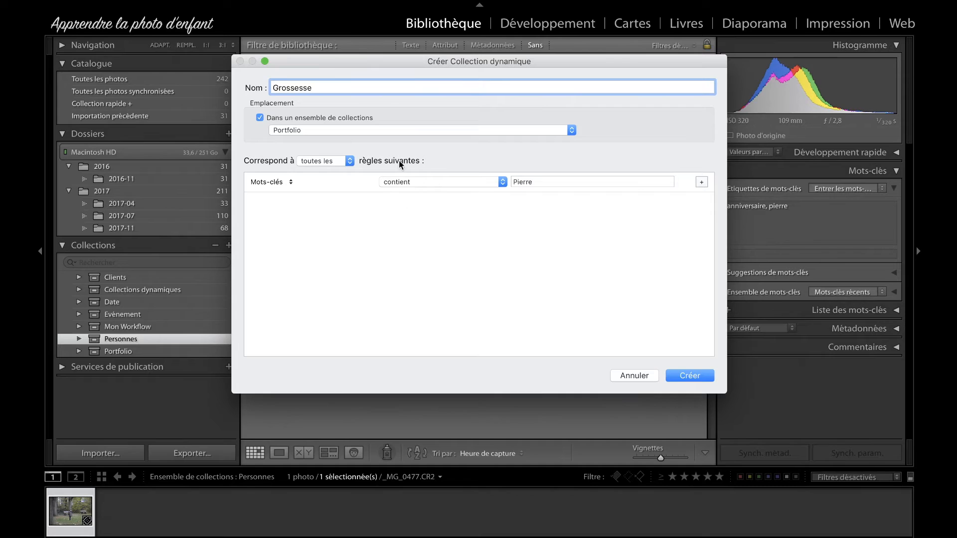
double_click(534, 180)
type("Grossesse")
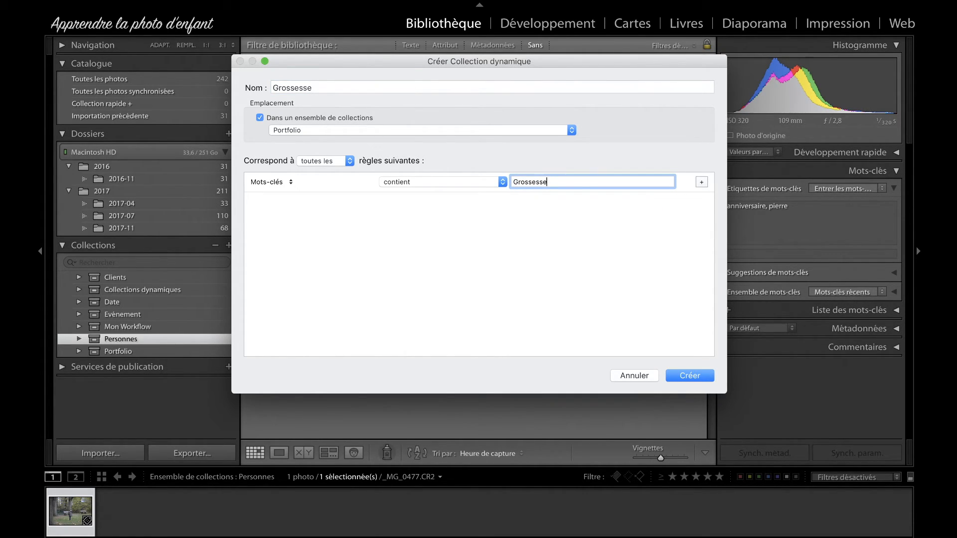
left_click(635, 222)
Step: Add the rule Note est supérieure ou égale à five stars and create the Grossesse smart collection
left_click(702, 183)
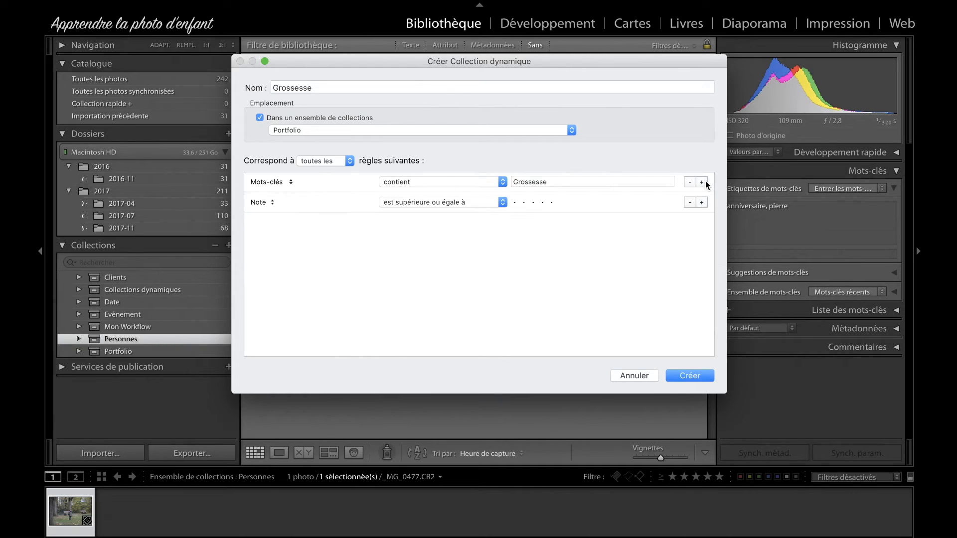
left_click(268, 202)
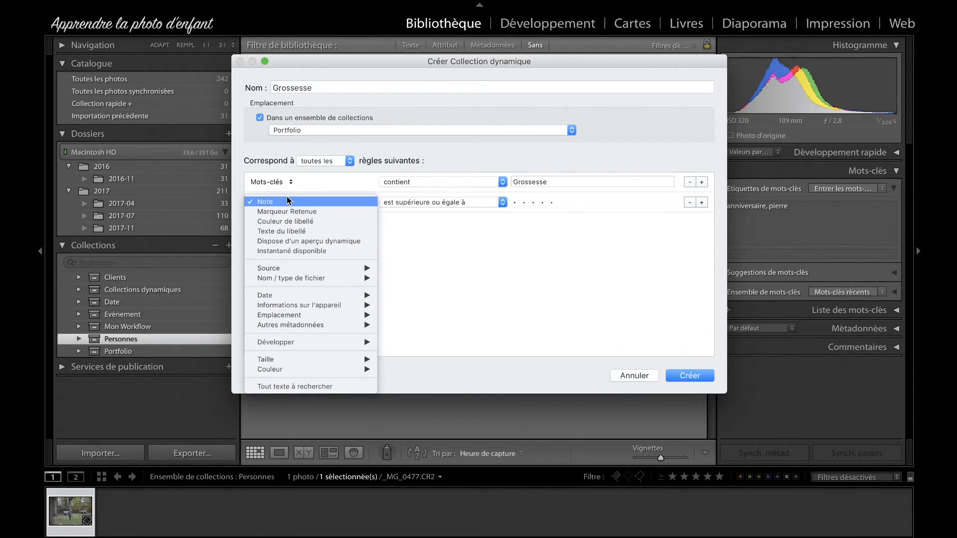
left_click(286, 198)
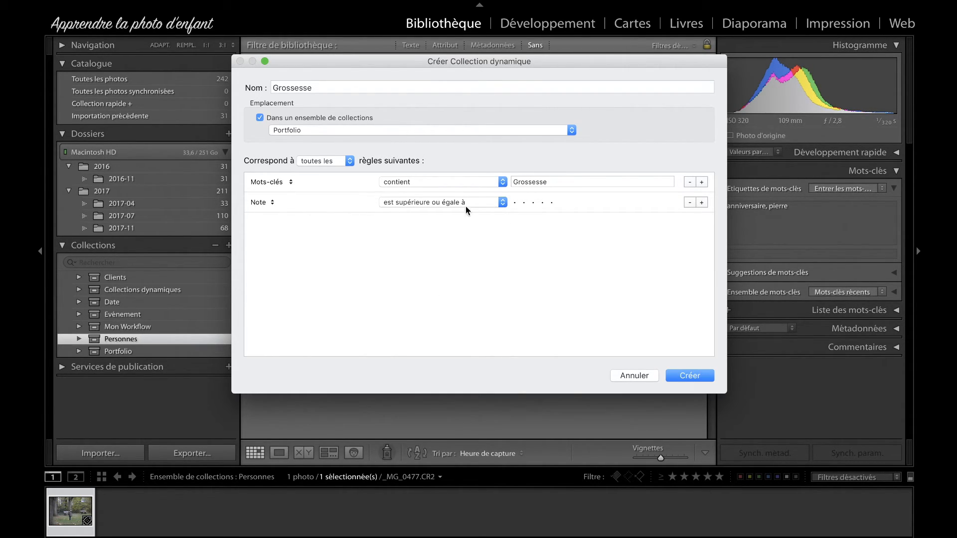
left_click(491, 202)
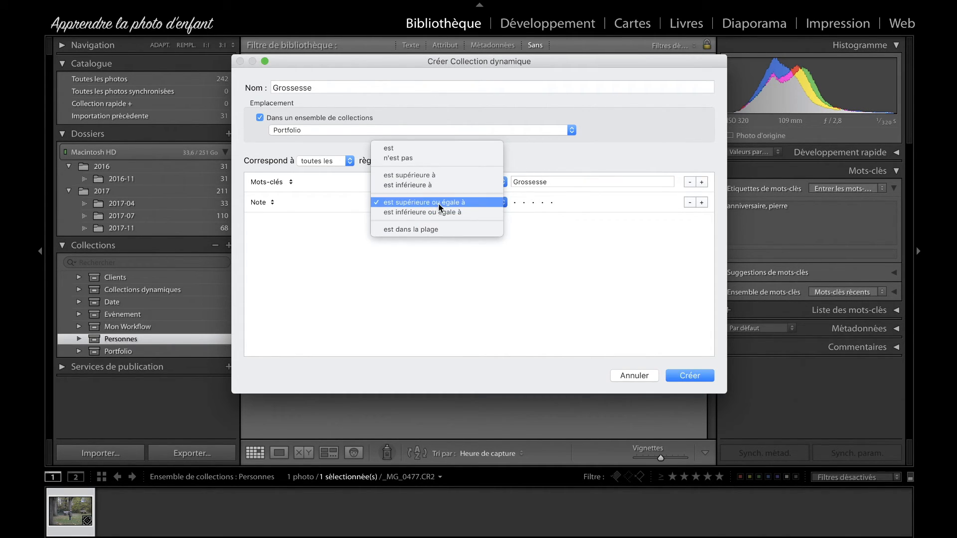
left_click(437, 204)
left_click(552, 202)
left_click(514, 202)
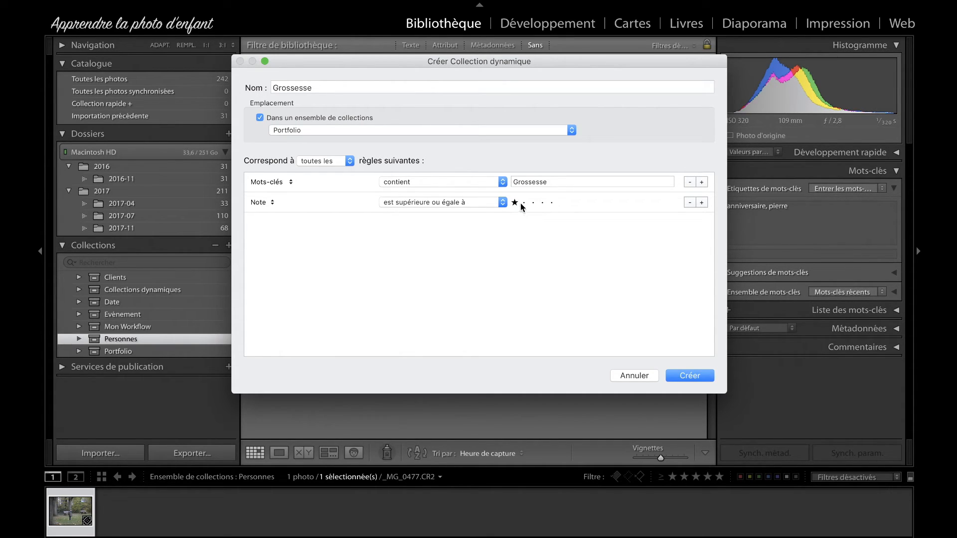
left_click(551, 202)
left_click(673, 375)
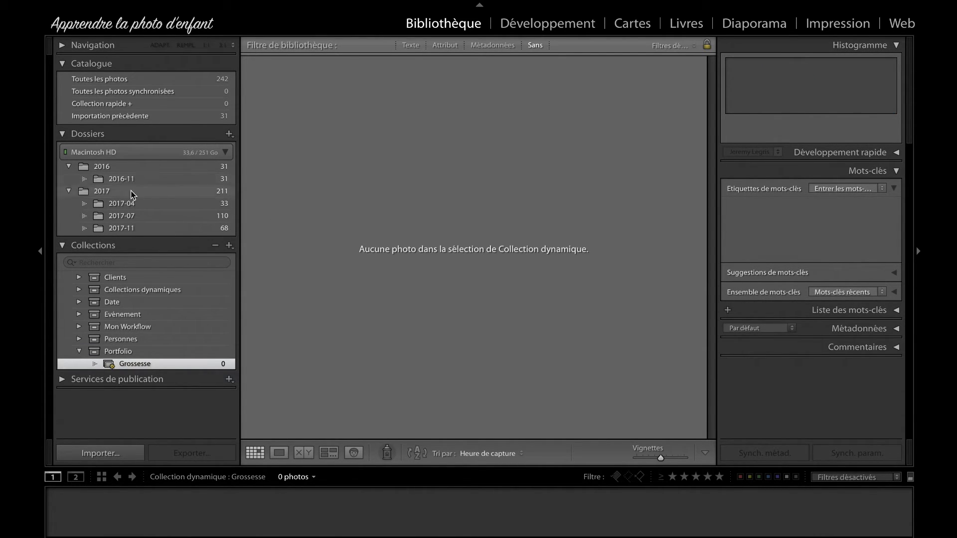
Step: Create a smart collection named Enfant in the Portfolio set, with its keyword rule changed to contient Enfant
right_click(133, 351)
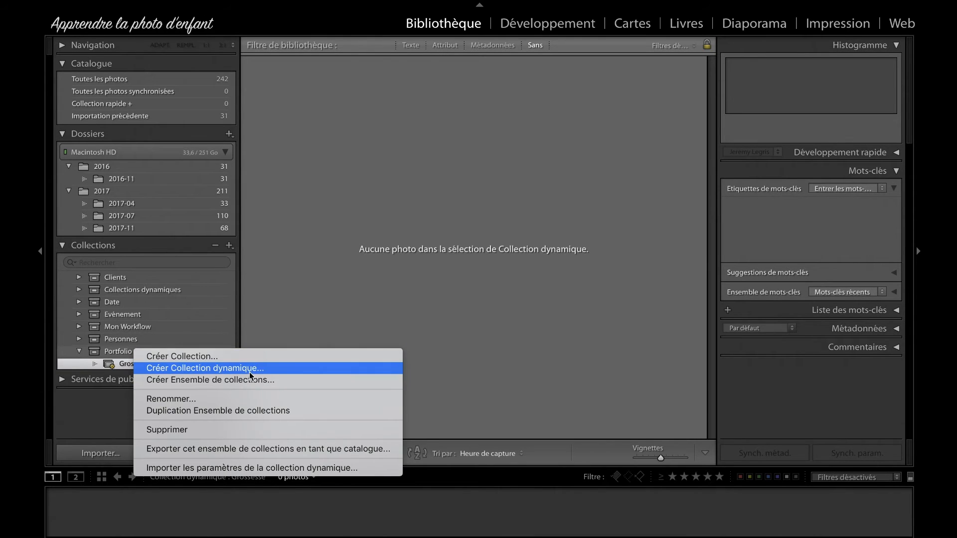
left_click(244, 369)
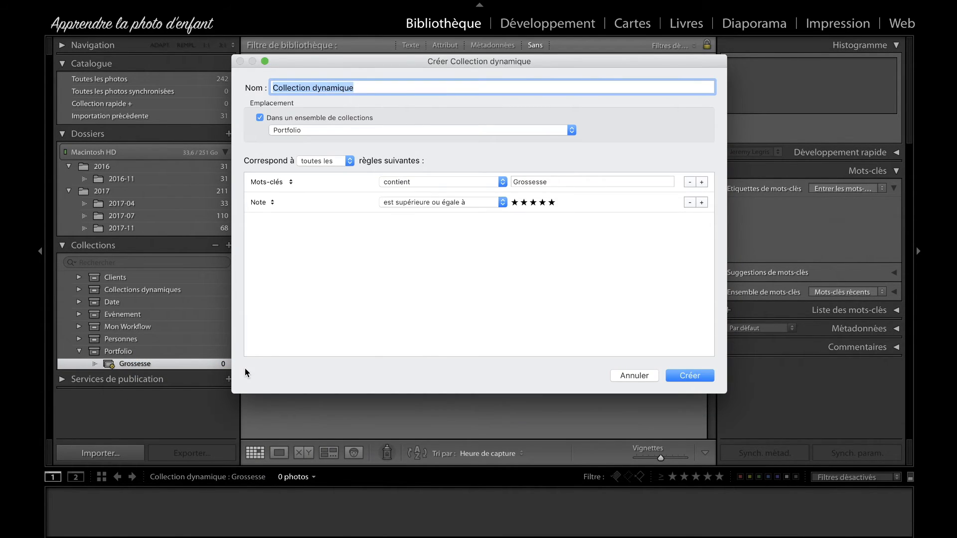
type("Enfant")
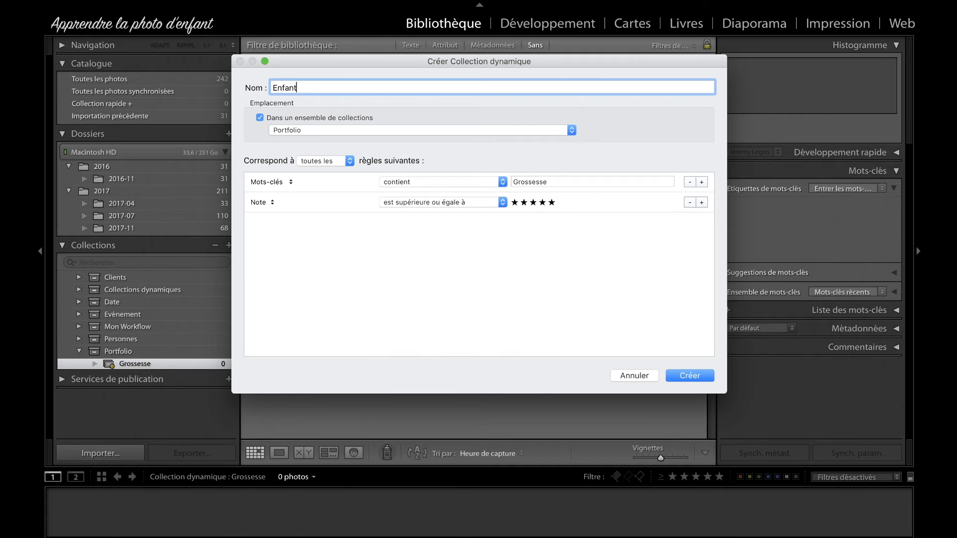
double_click(536, 181)
type("Efnant")
key("BackSpace")
key("BackSpace")
key("BackSpace")
key("BackSpace")
key("BackSpace")
type("n")
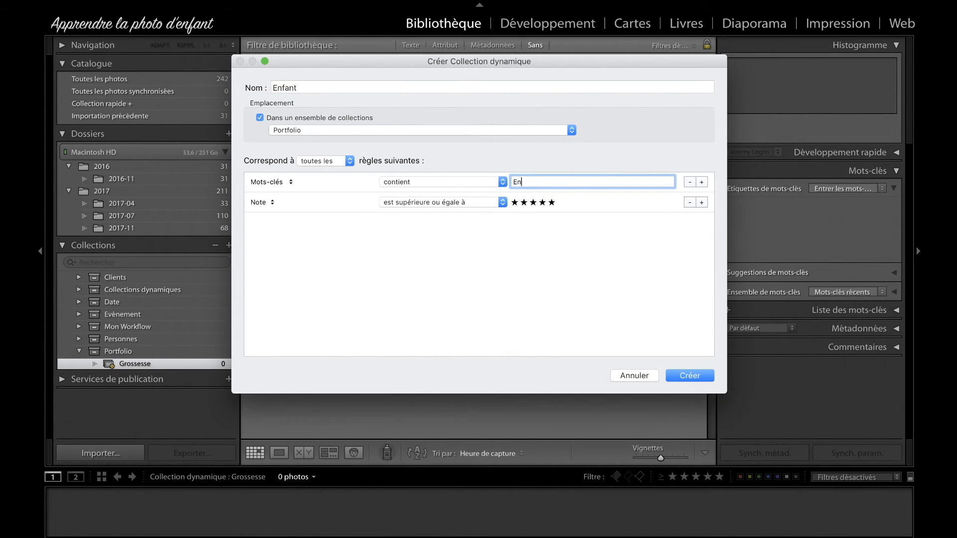
type("fatnt")
left_click(540, 209)
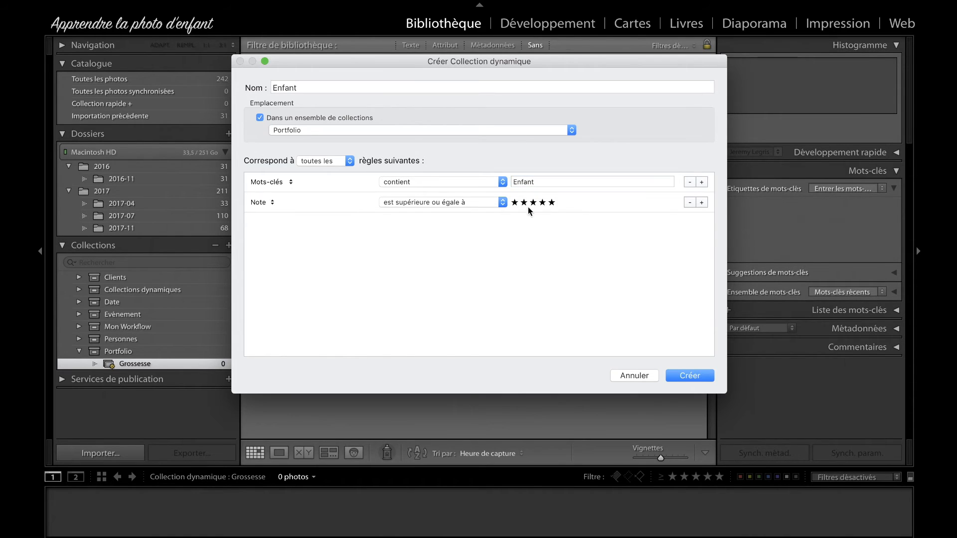
left_click(695, 376)
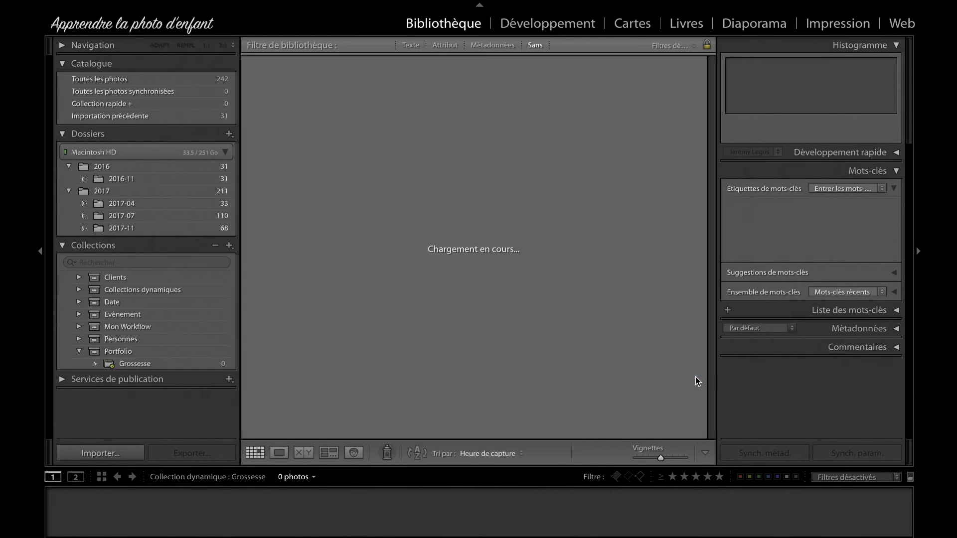
Step: Open the 2016-11 folder and look through its maternity photos
left_click(136, 179)
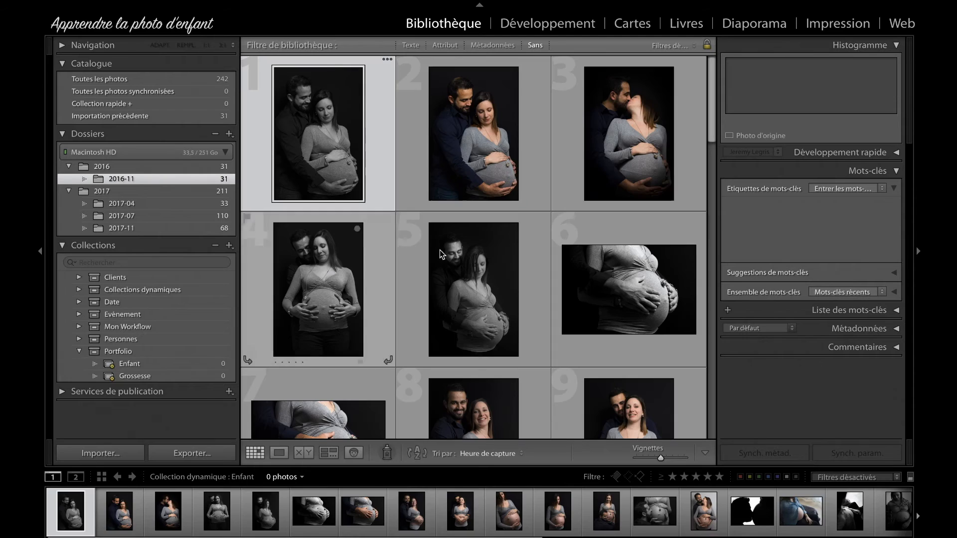
scroll(470, 253, "down", 5)
scroll(470, 252, "up", 5)
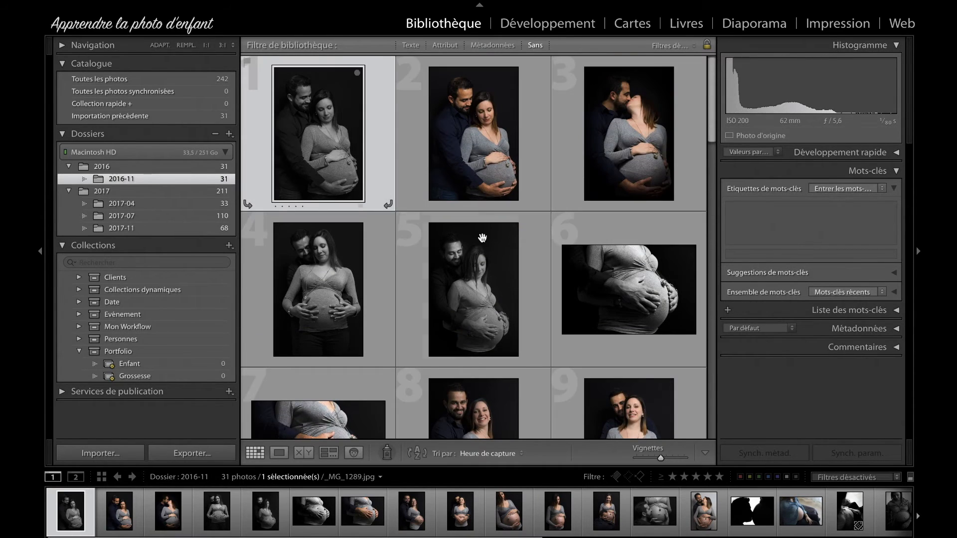
left_click(444, 45)
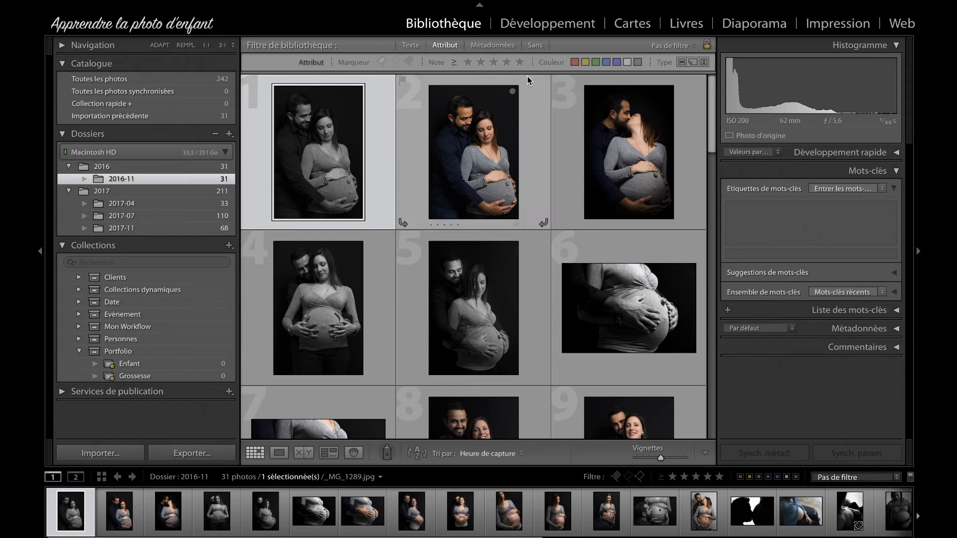
left_click(519, 62)
left_click(469, 63)
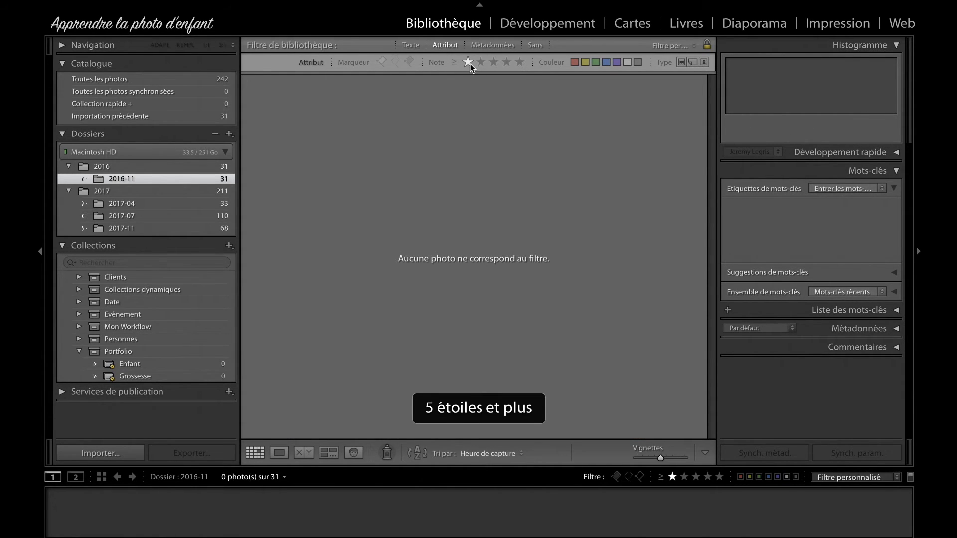
left_click(468, 63)
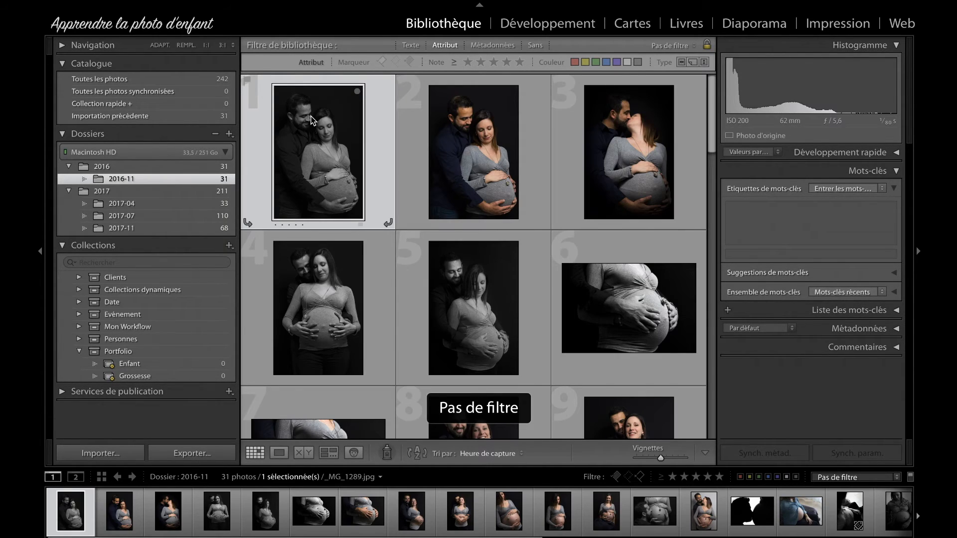
Step: Rate the first photo in the 2016-11 folder five stars
right_click(314, 116)
mouse_move(379, 288)
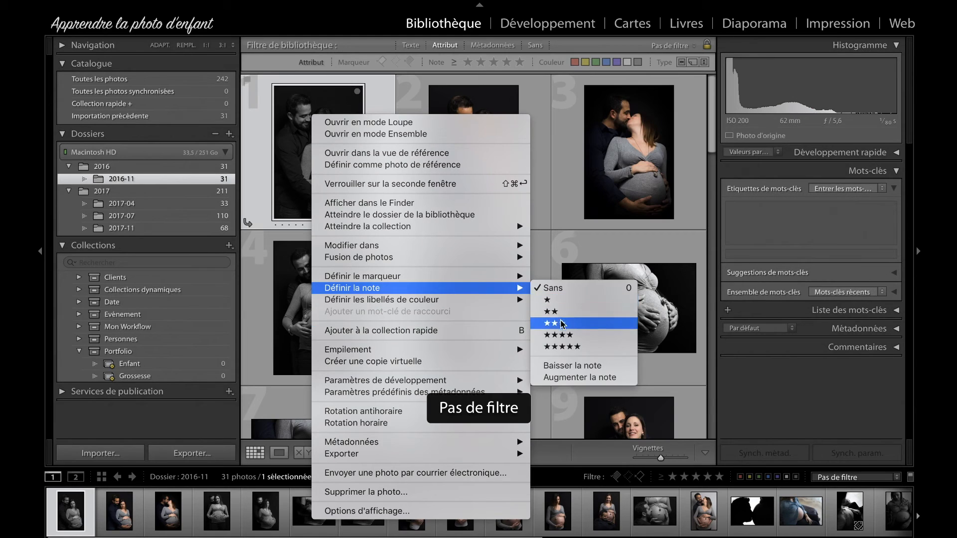
left_click(581, 348)
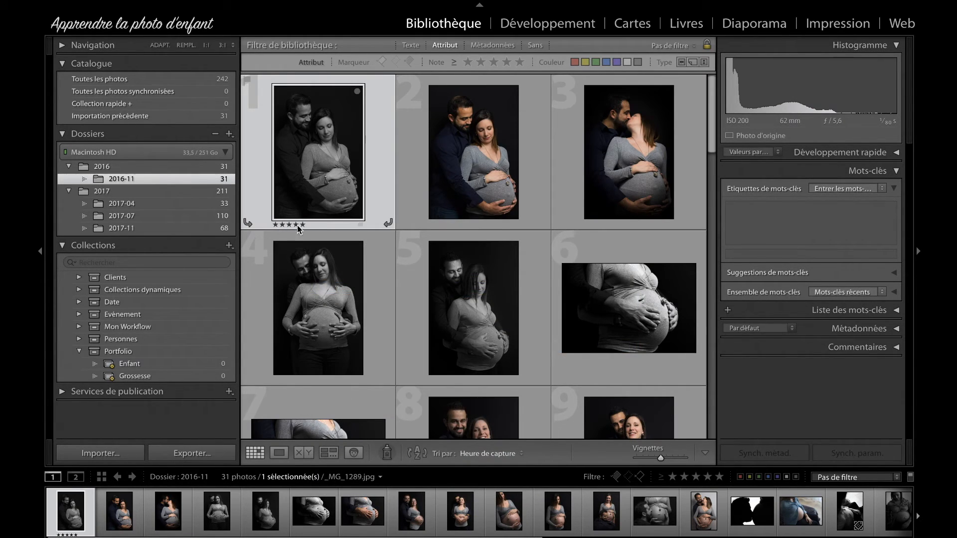
Step: Add the keyword Grossesse to the selected maternity photo and check the Grossesse smart collection
left_click(798, 216)
type("grossesse")
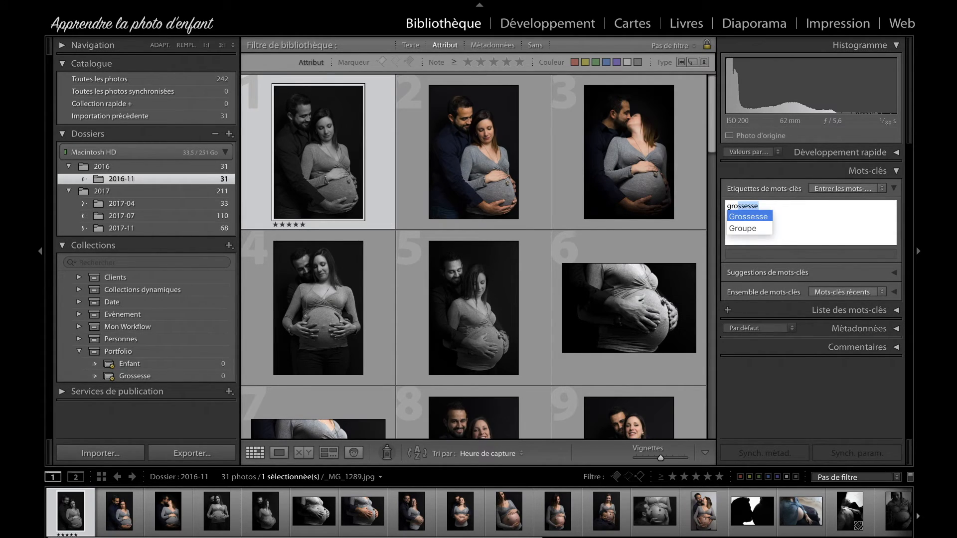
key("Return")
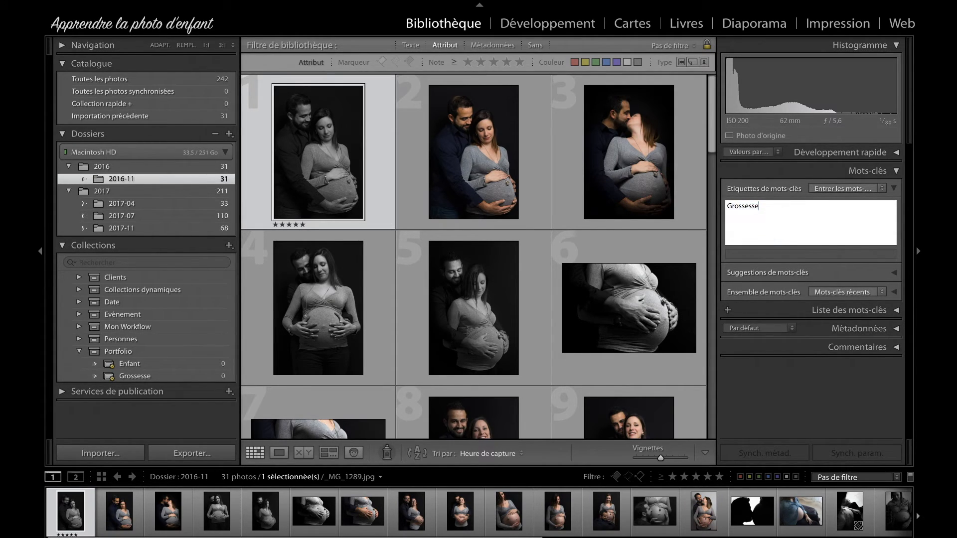
left_click(154, 375)
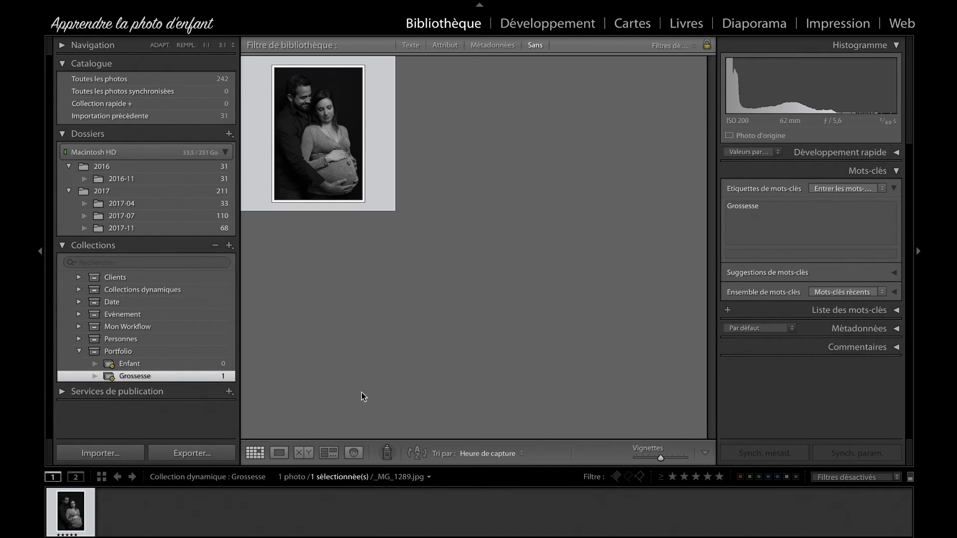
Step: Open the 2017-07 folder and add the keyword Enfant to its first photo
left_click(144, 216)
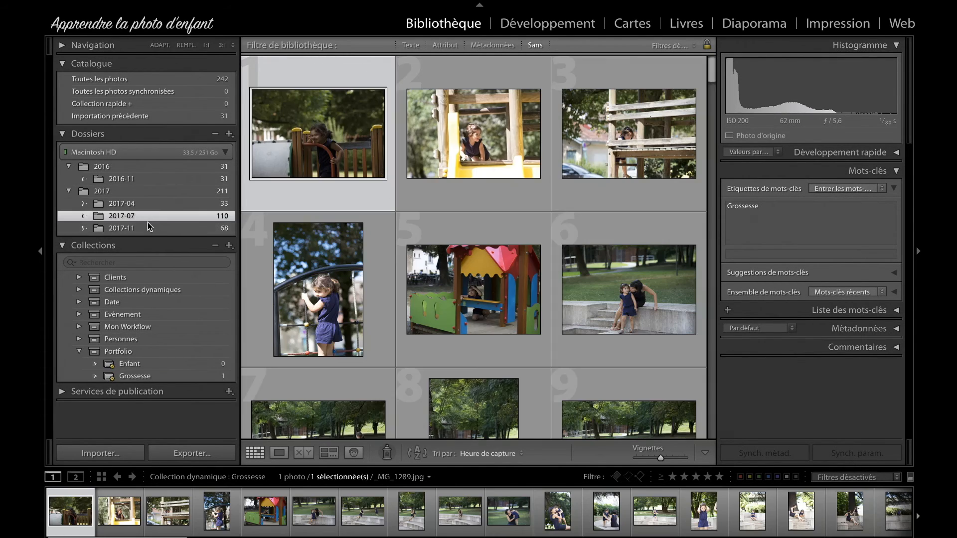
left_click(141, 227)
left_click(139, 217)
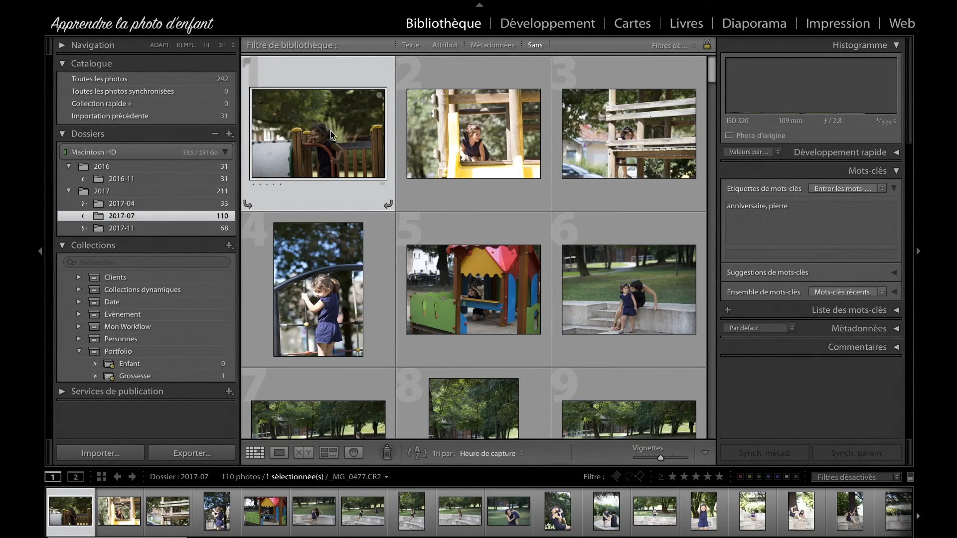
left_click(760, 223)
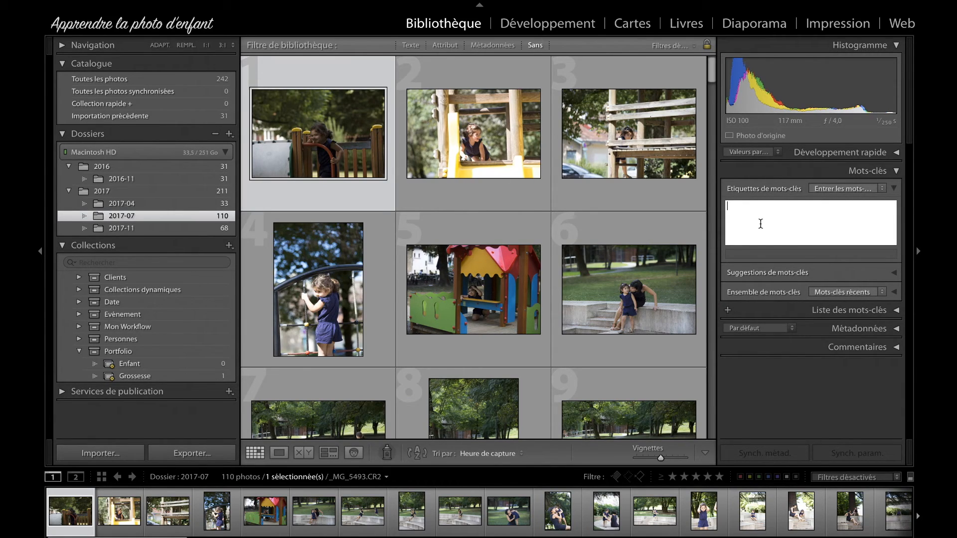
type("enfant")
key("BackSpace")
key("Return")
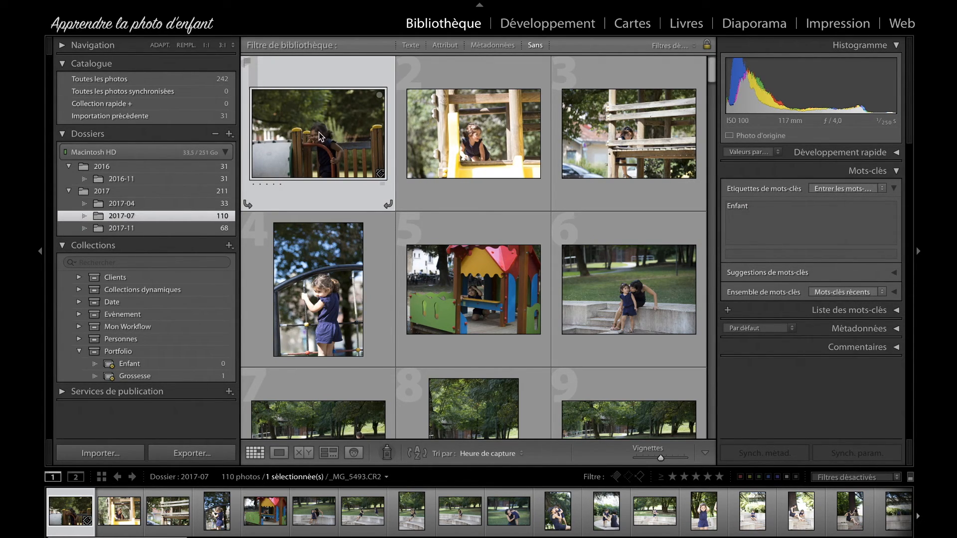
Step: Rate the first photo in the 2017-07 folder five stars
right_click(321, 104)
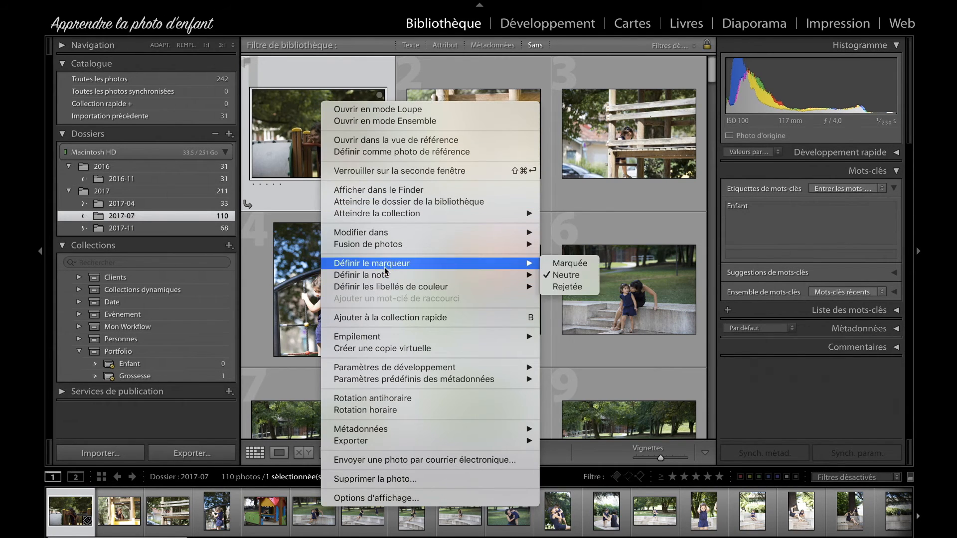
mouse_move(495, 277)
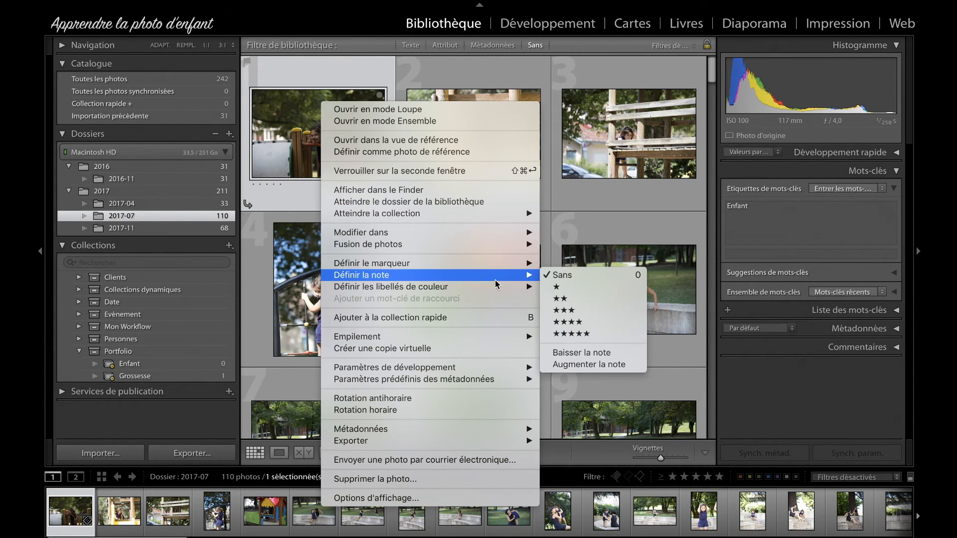
left_click(596, 332)
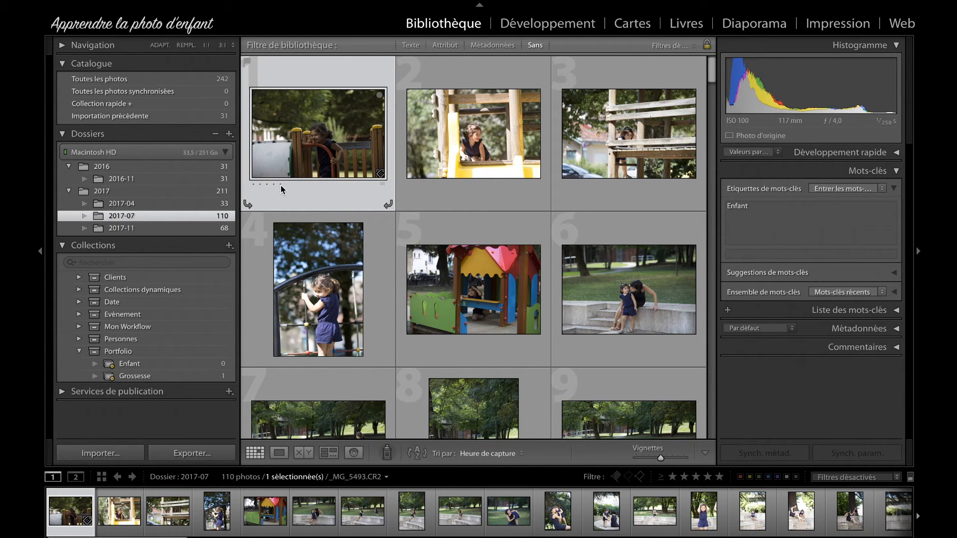
key("3")
key("4")
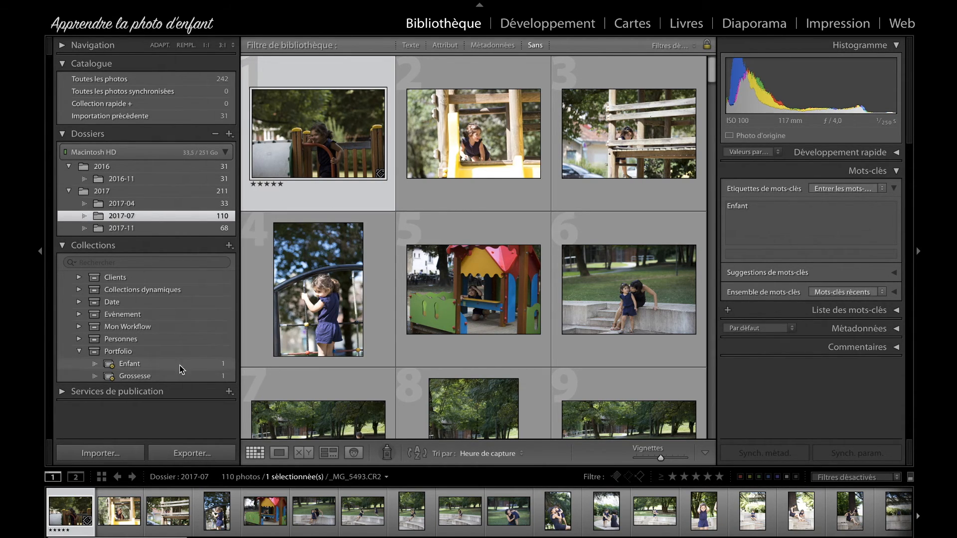
Step: Review the Enfant and Grossesse smart collections in Portfolio, and look inside the Mon Workflow set
left_click(154, 363)
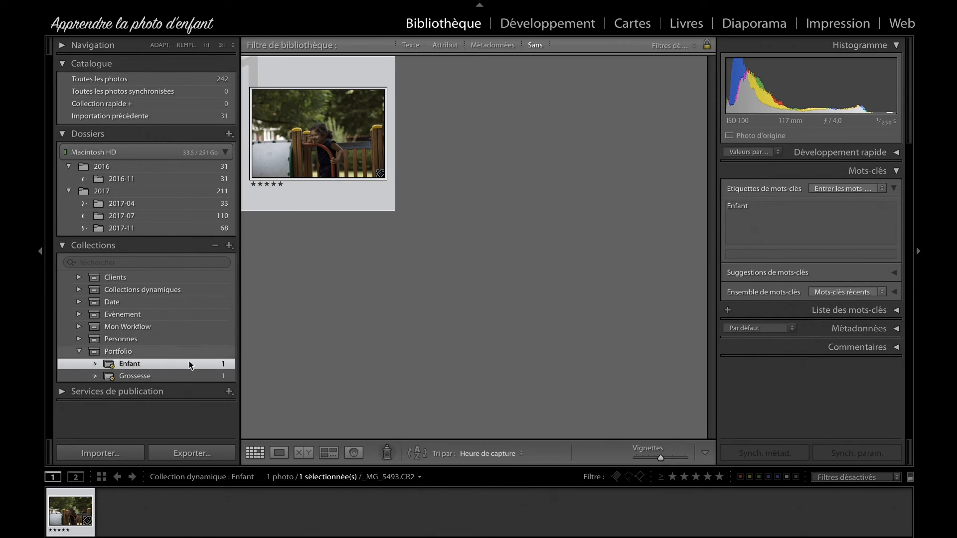
left_click(209, 375)
left_click(211, 362)
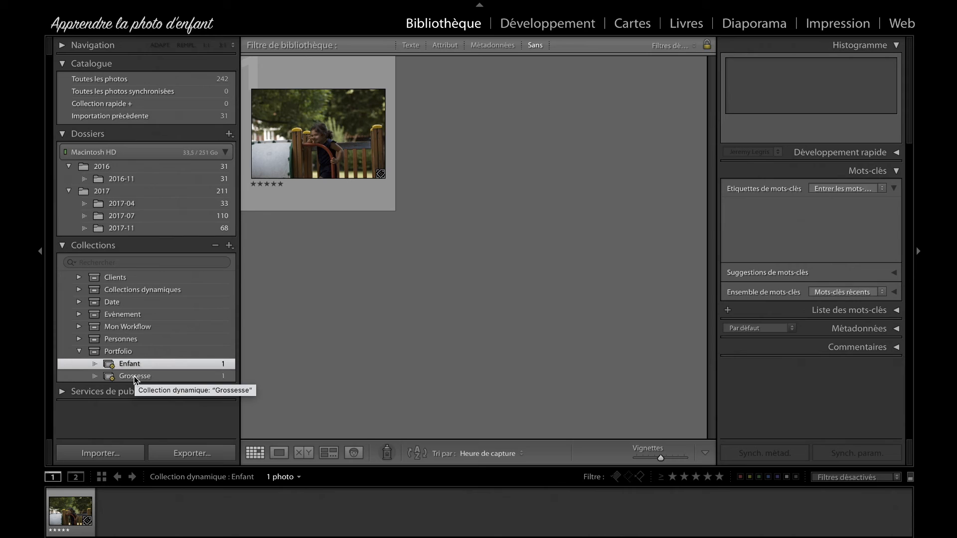
left_click(128, 364)
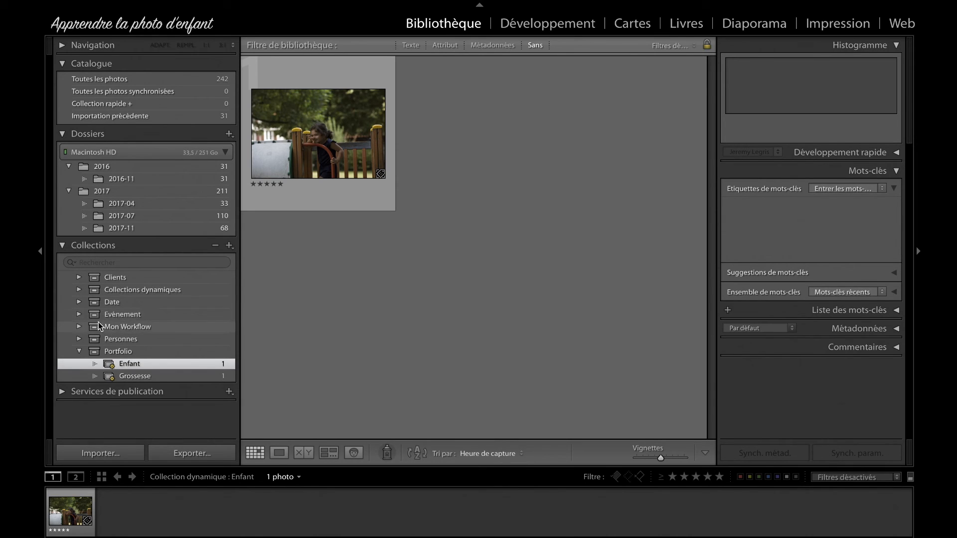
left_click(78, 327)
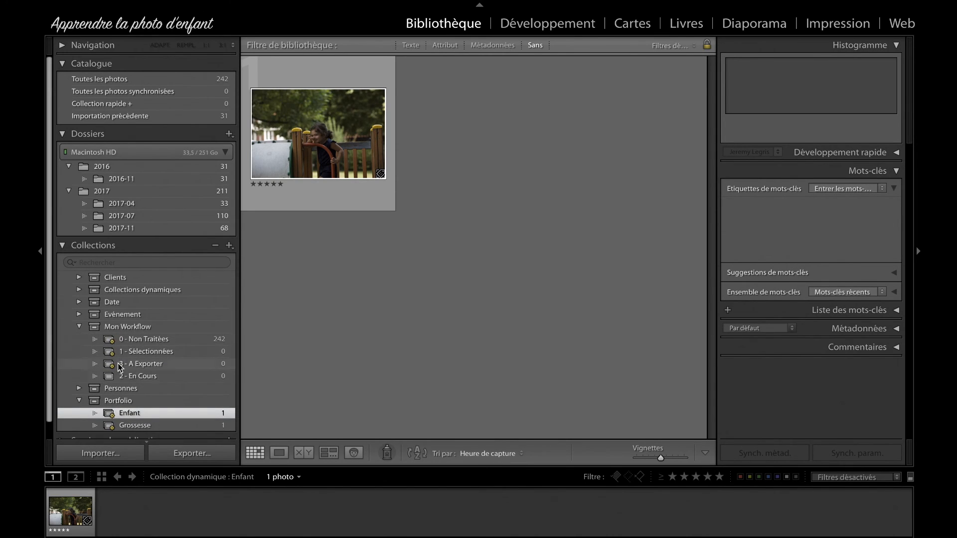
left_click(78, 327)
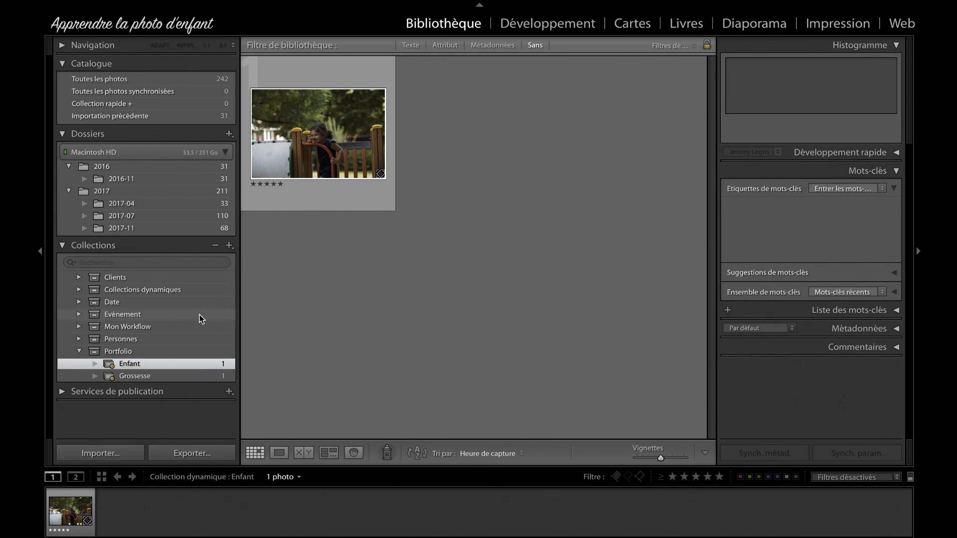
left_click(408, 304)
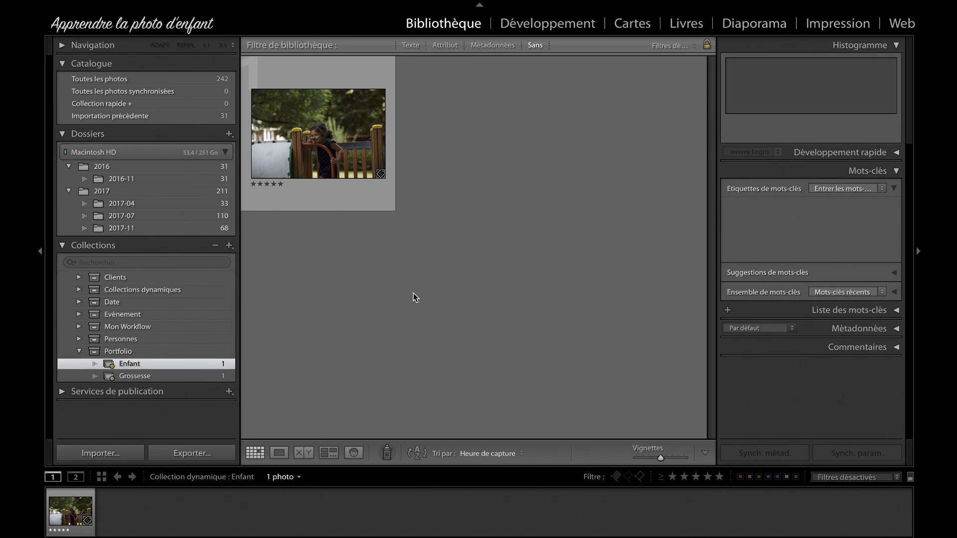